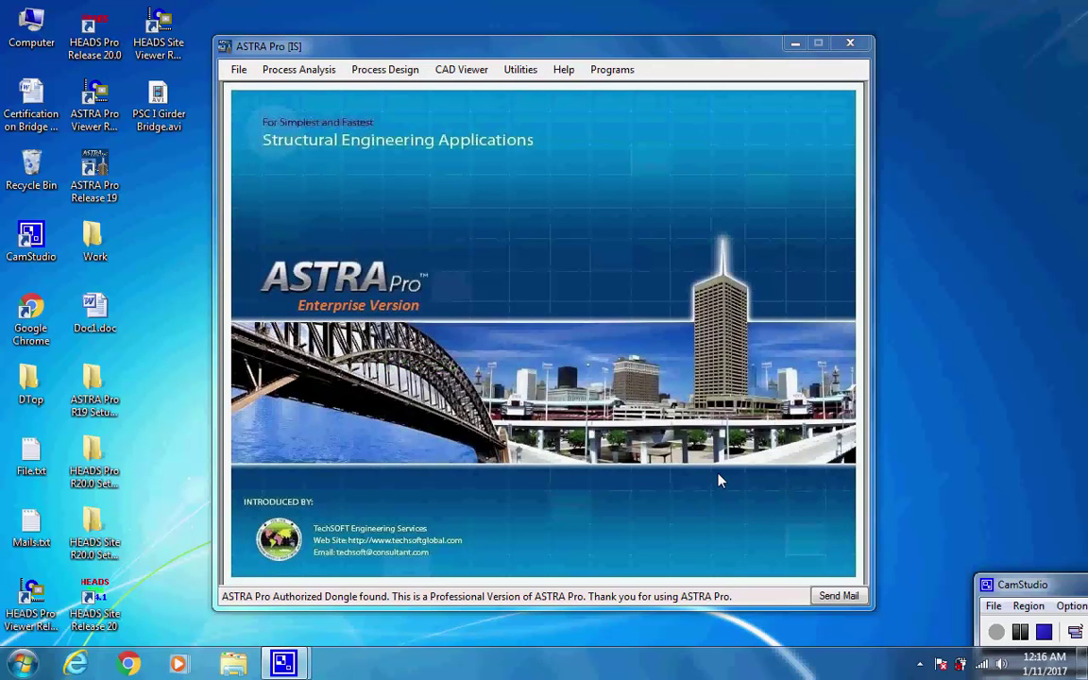
# Set the Work folder on the desktop as the working folder for the process design.
pyautogui.click(378, 70)
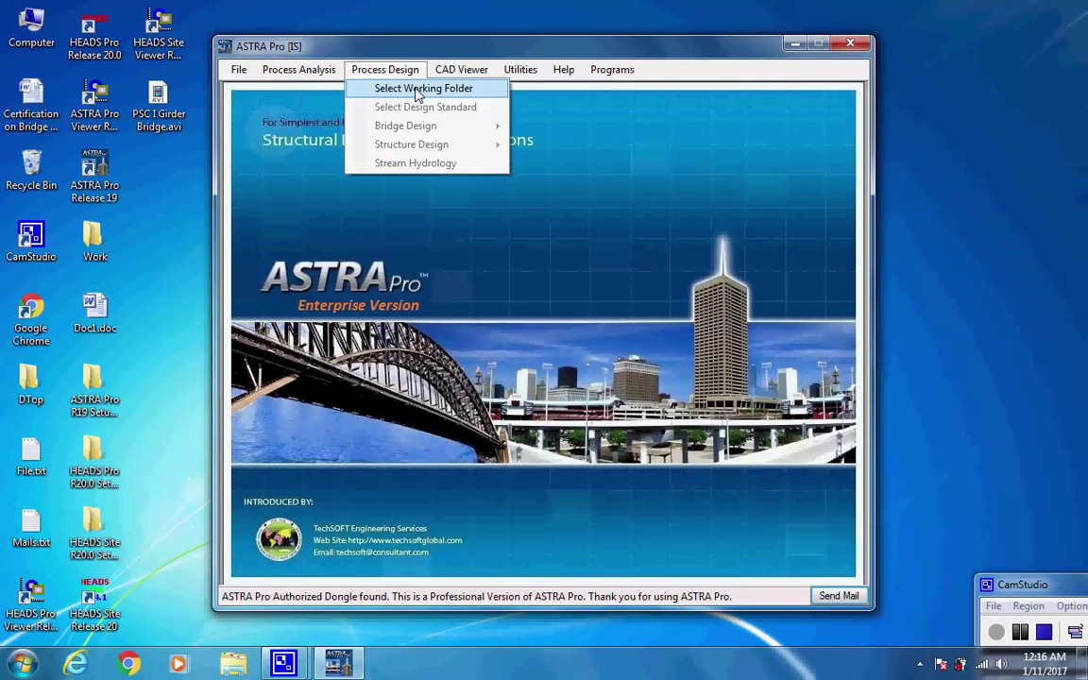
pyautogui.click(481, 90)
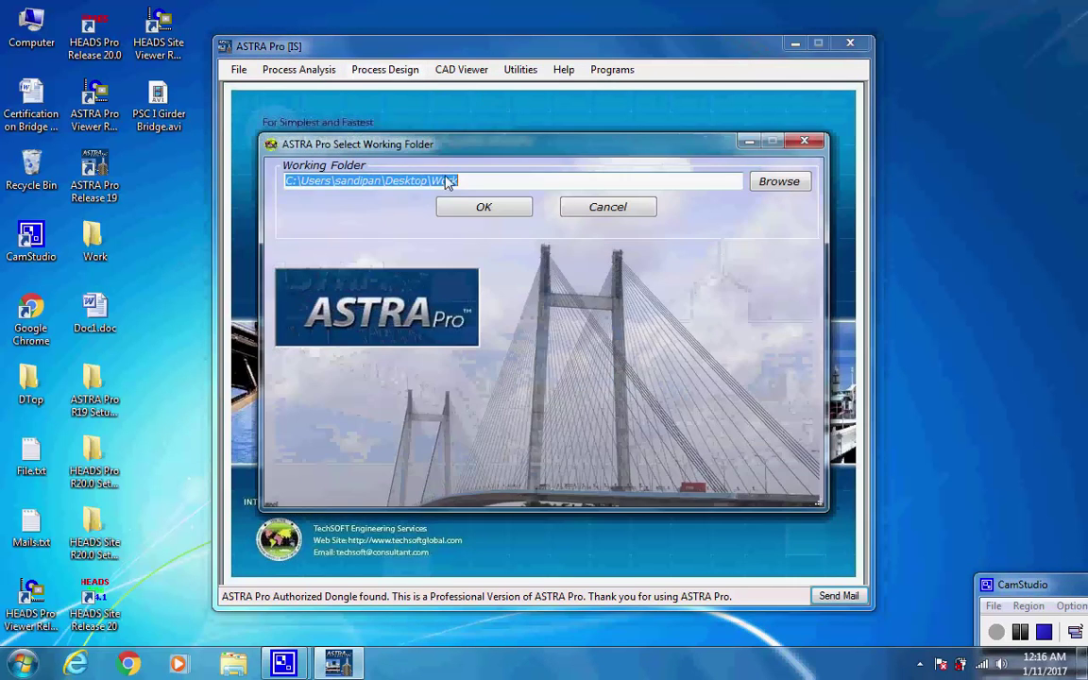
pyautogui.click(425, 181)
pyautogui.moveTo(458, 183); pyautogui.dragTo(386, 182)
pyautogui.click(460, 185)
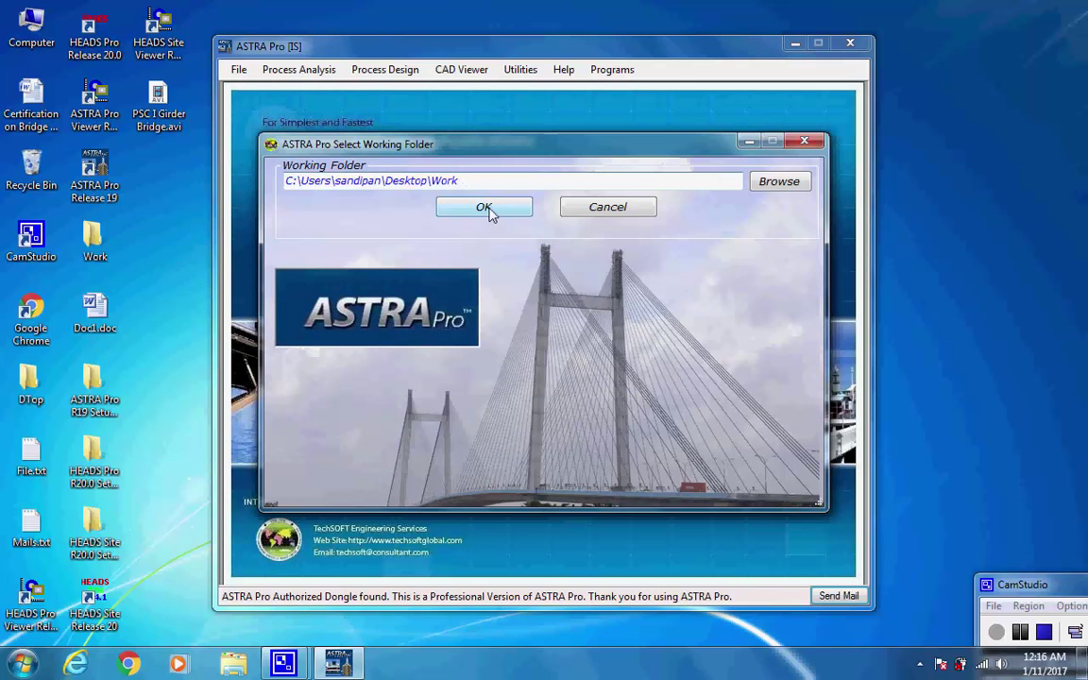
pyautogui.click(485, 208)
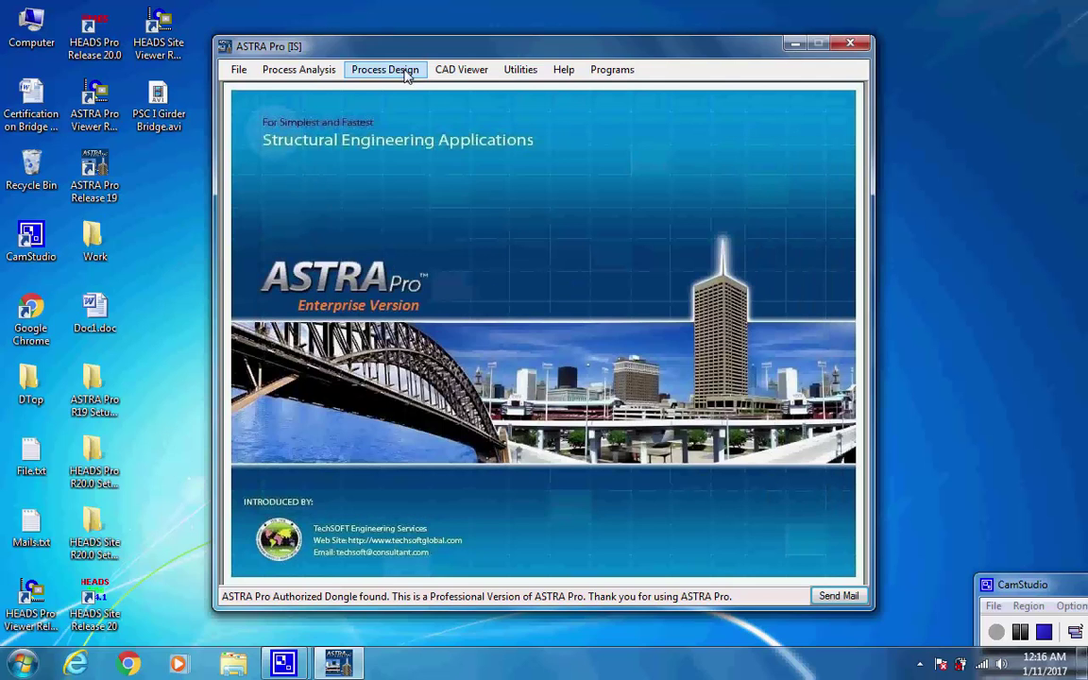
# Open the Pre Stressed Concrete (PSC) BOX-Girder Bridge design using the British [BSi] Standard EUROCODE 2.
pyautogui.click(364, 68)
pyautogui.moveTo(422, 136)
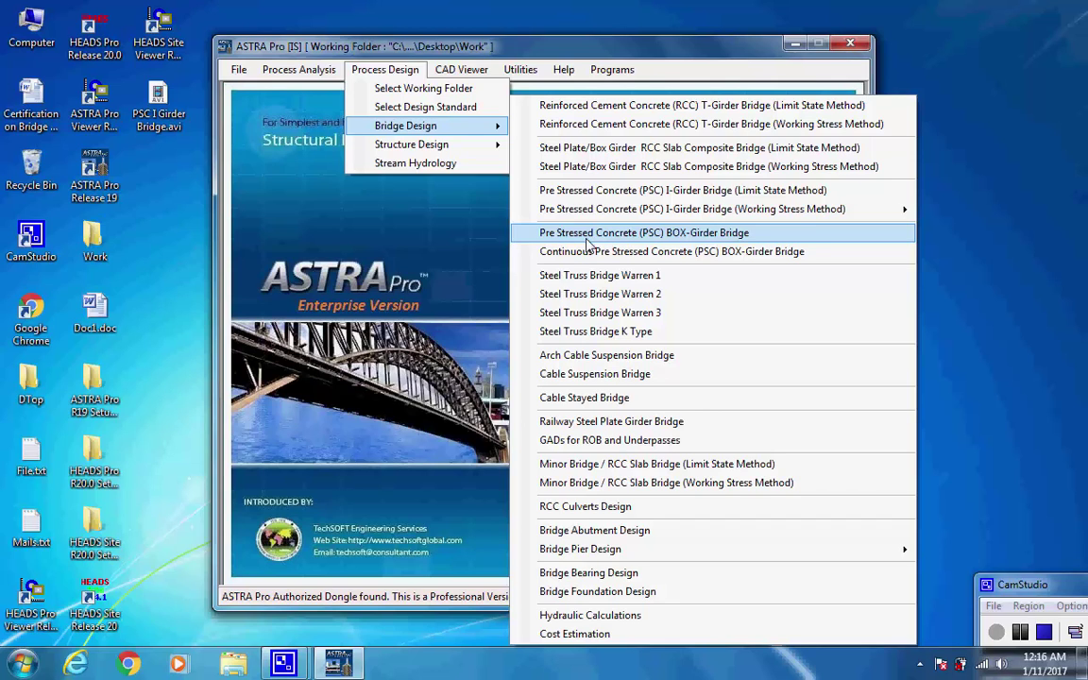
pyautogui.click(758, 237)
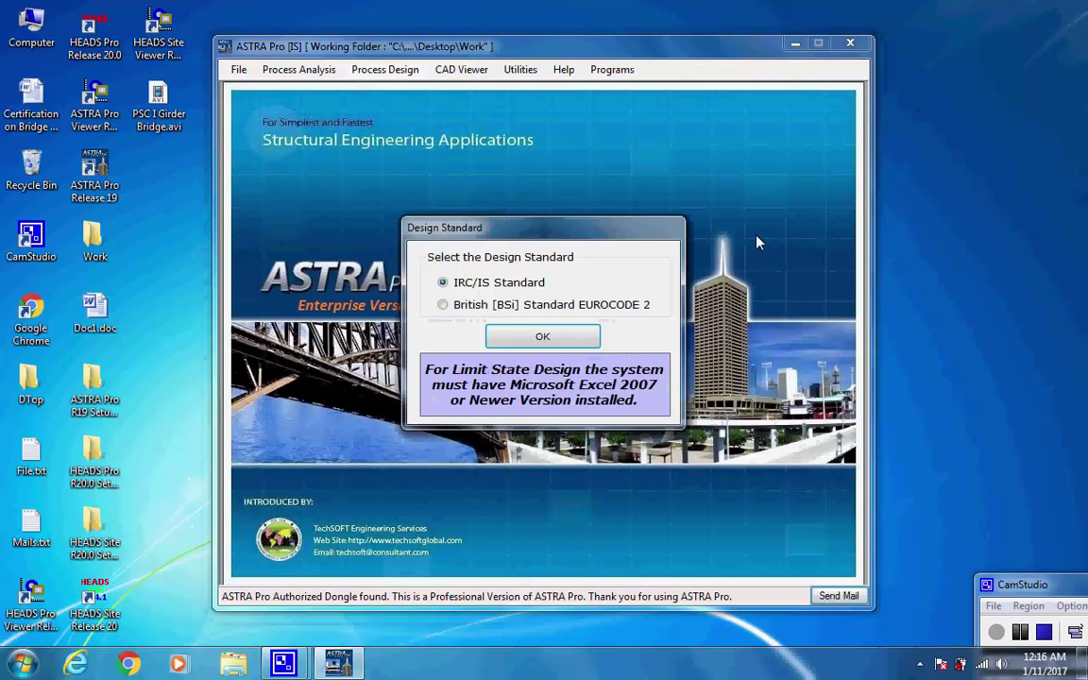
pyautogui.click(443, 305)
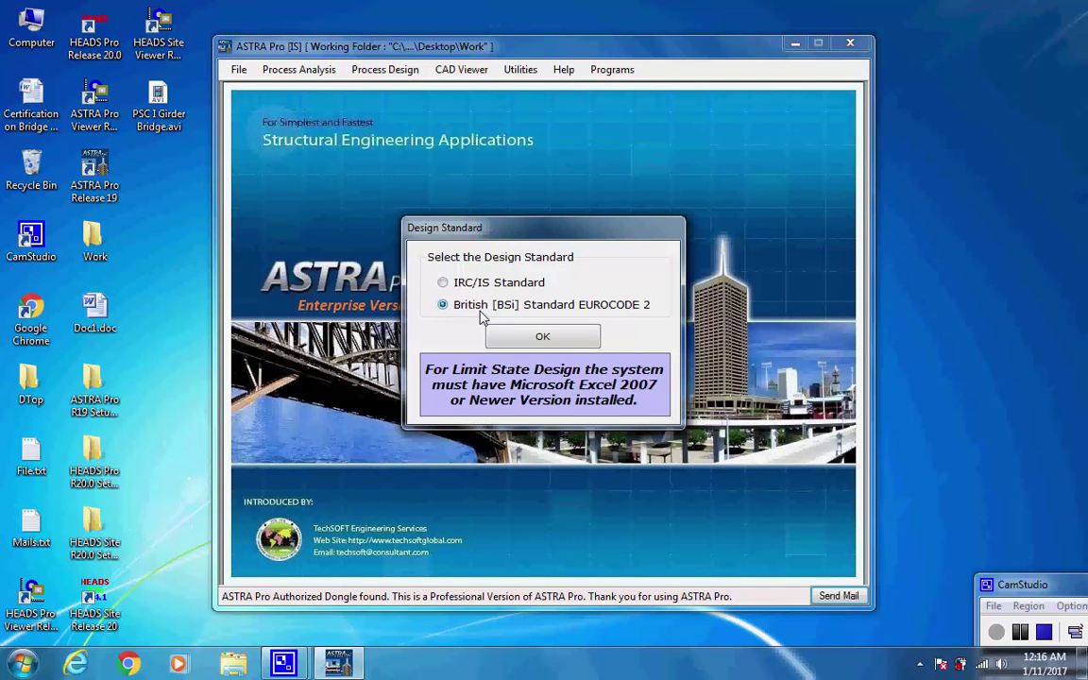
pyautogui.click(542, 337)
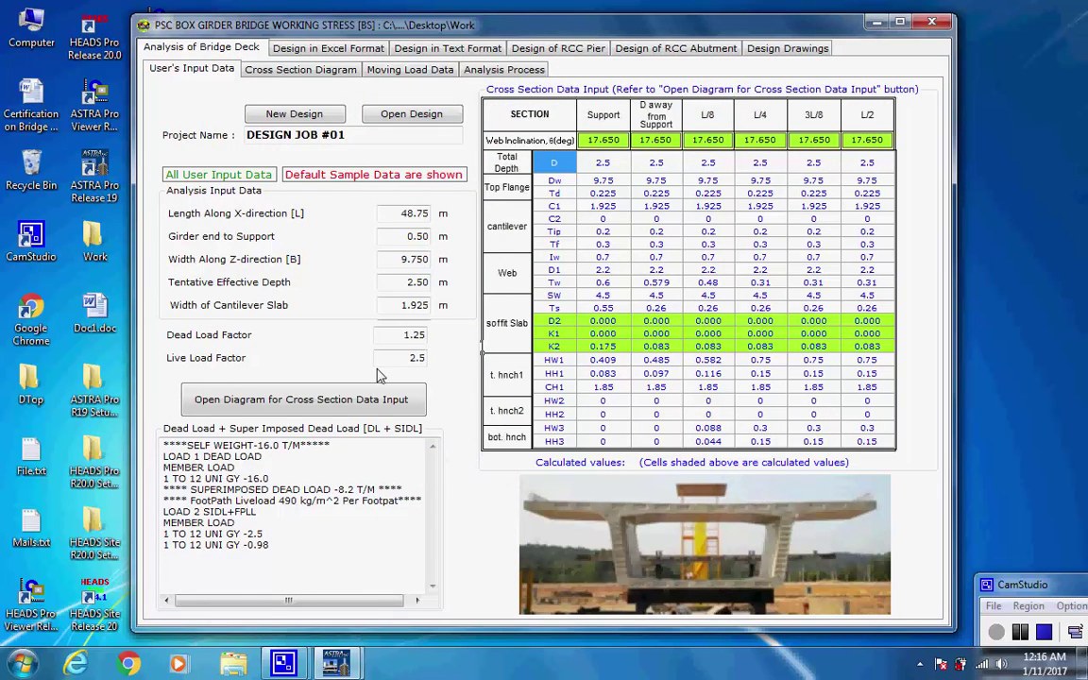
# Review the Excel format, text format, RCC pier, RCC abutment and construction drawing pages of the bridge design.
pyautogui.click(346, 51)
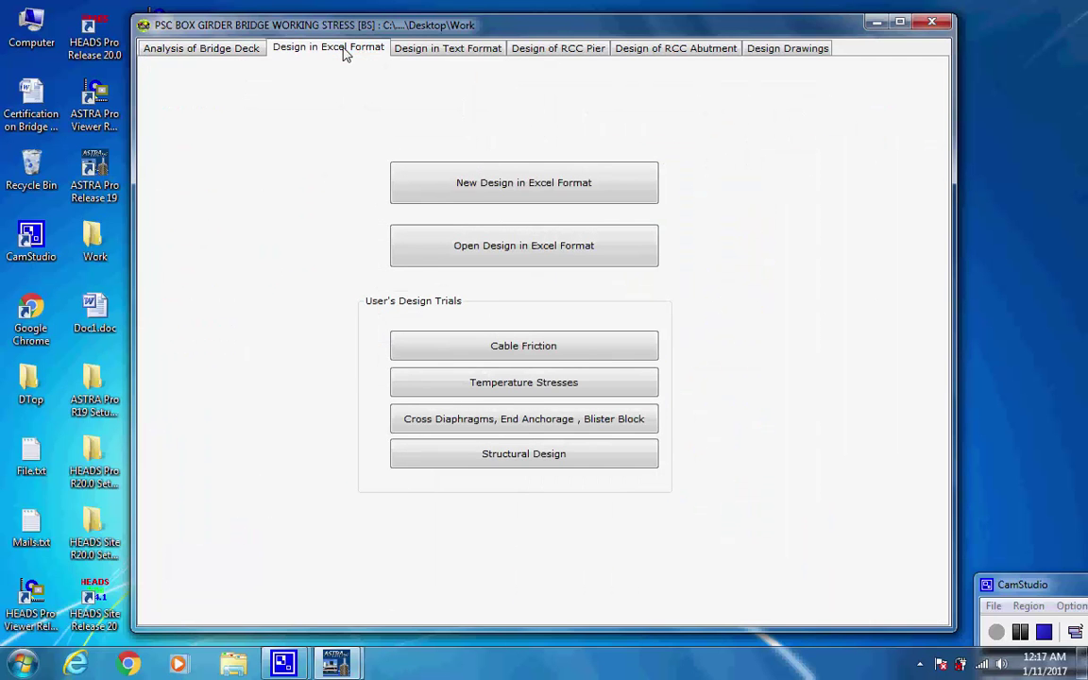
pyautogui.click(433, 52)
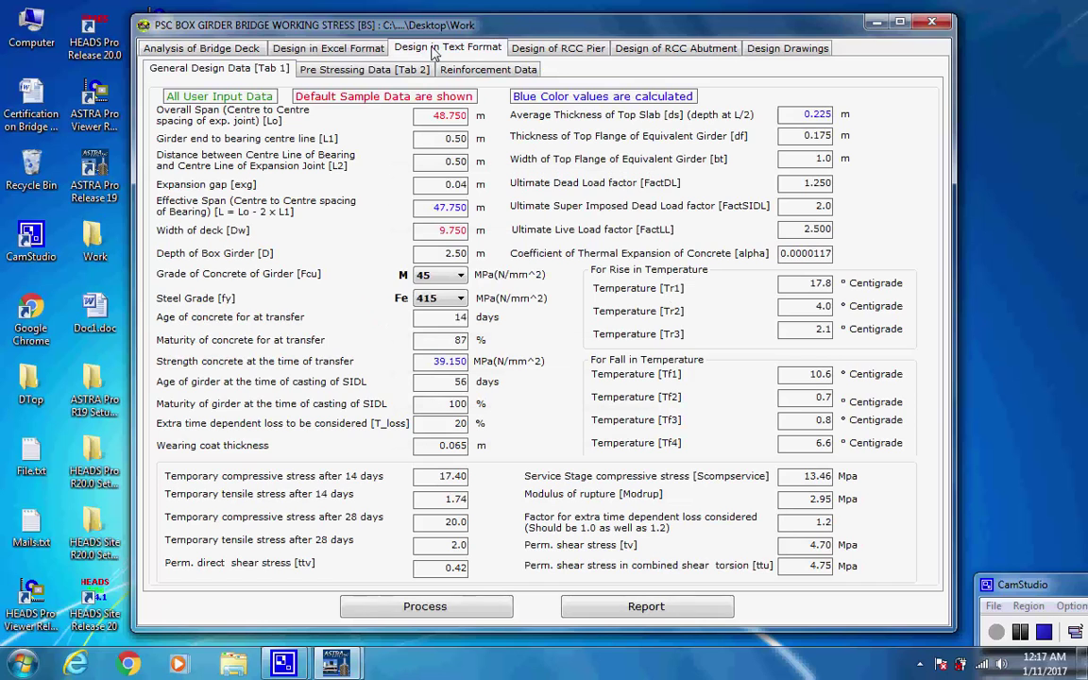
pyautogui.click(553, 54)
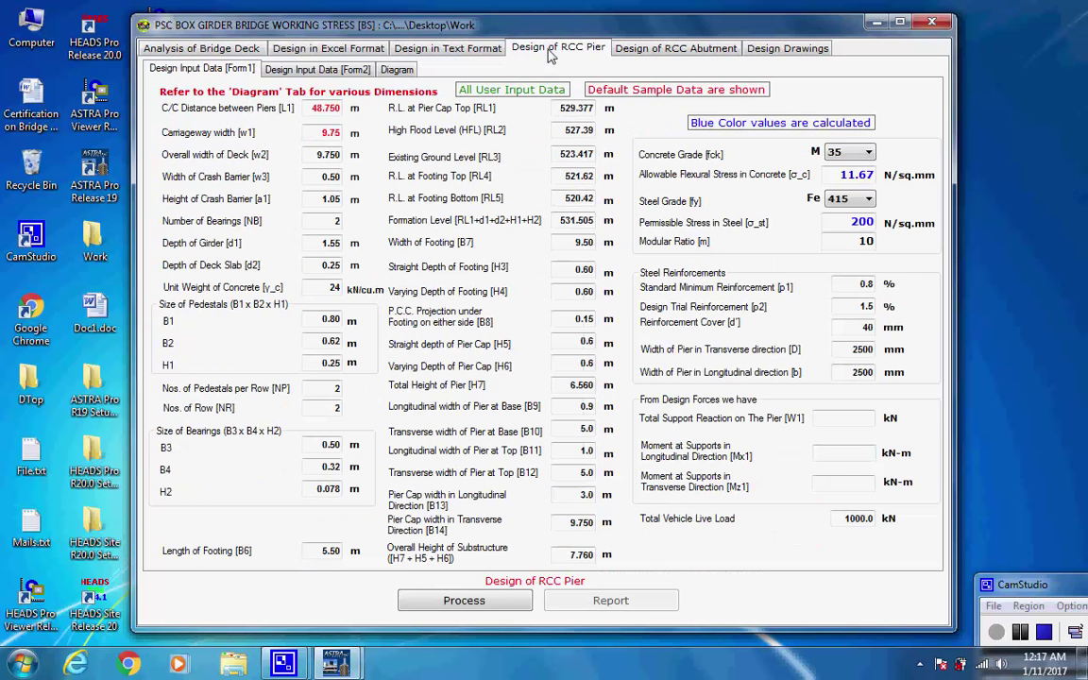
pyautogui.click(659, 54)
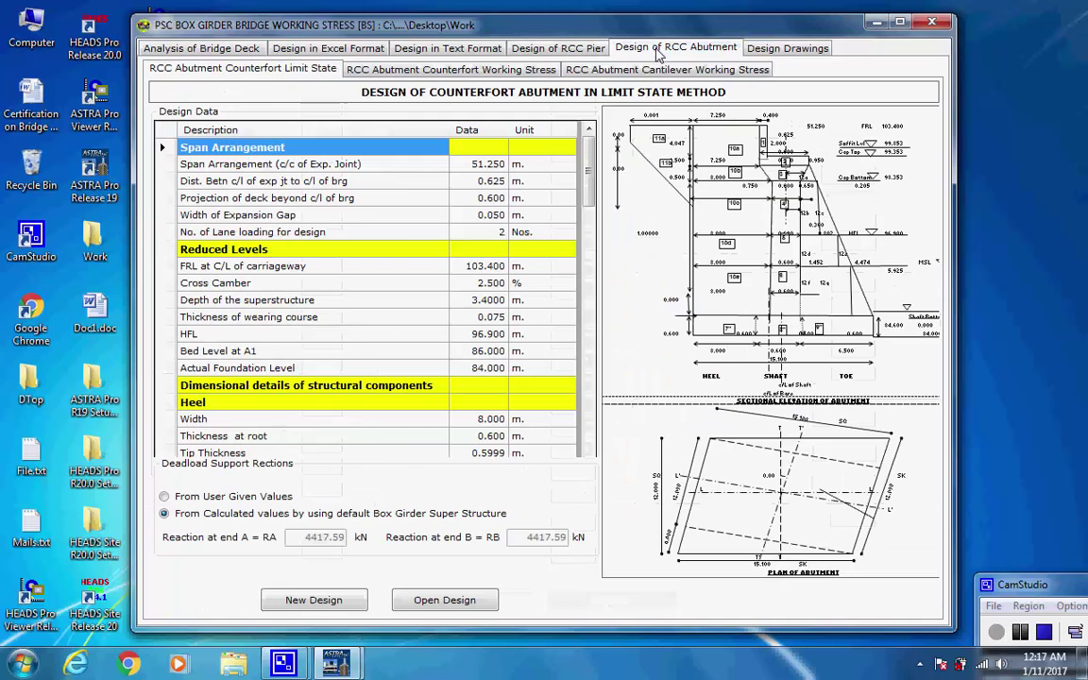
pyautogui.click(770, 55)
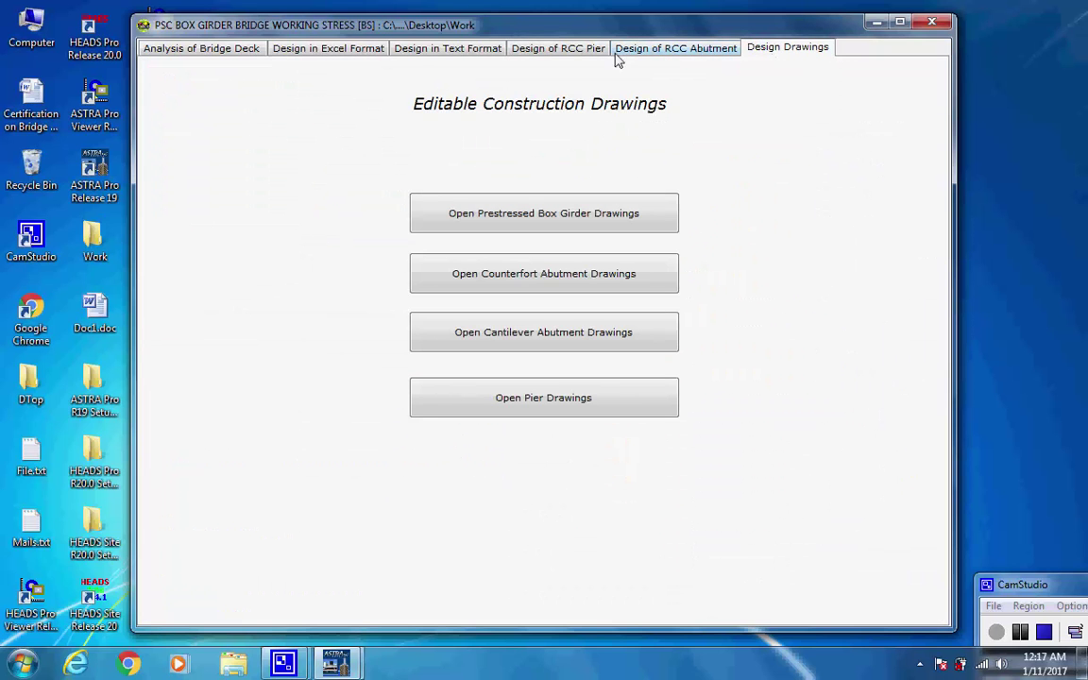
# Create a new bridge deck analysis design with the project name DESIGN JOB #01.
pyautogui.click(238, 52)
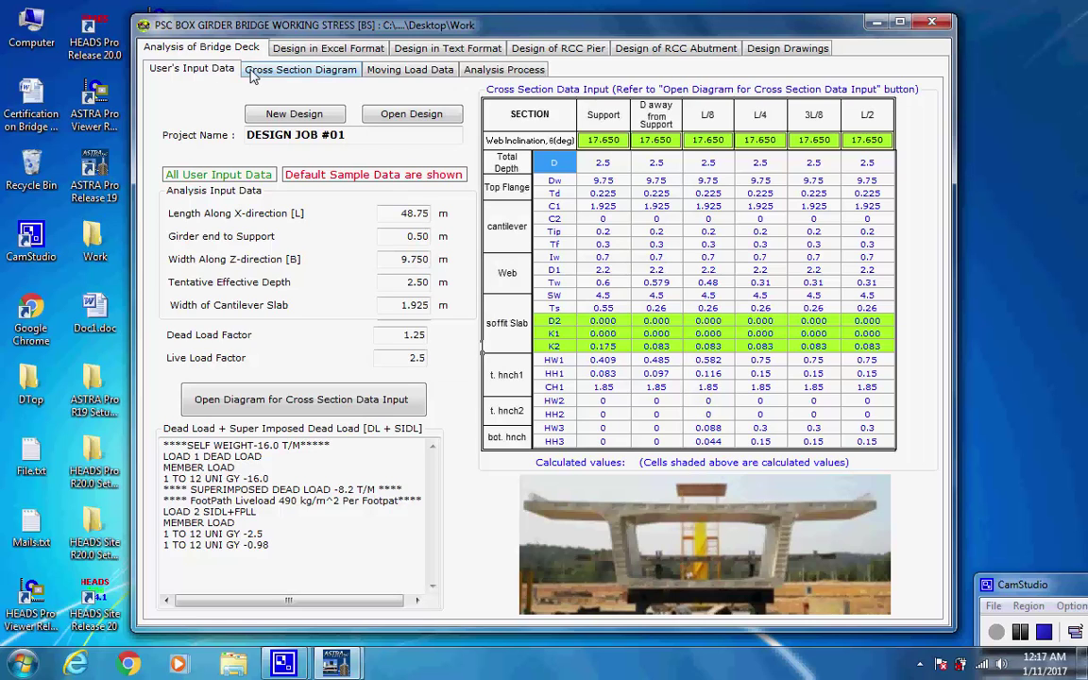
pyautogui.click(308, 117)
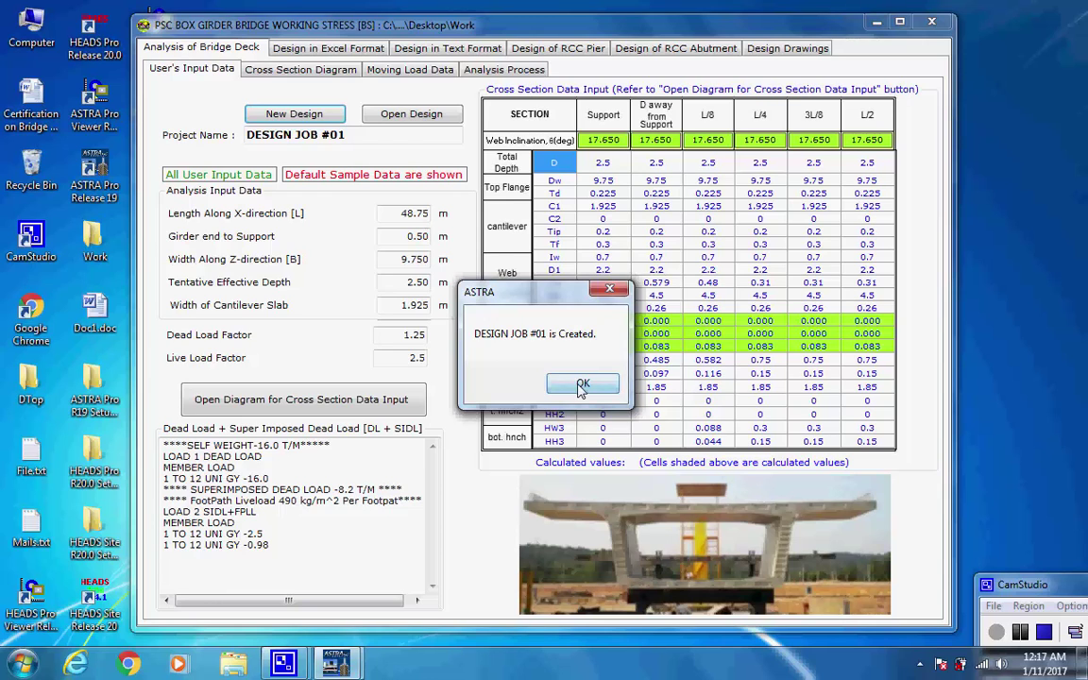
pyautogui.click(582, 385)
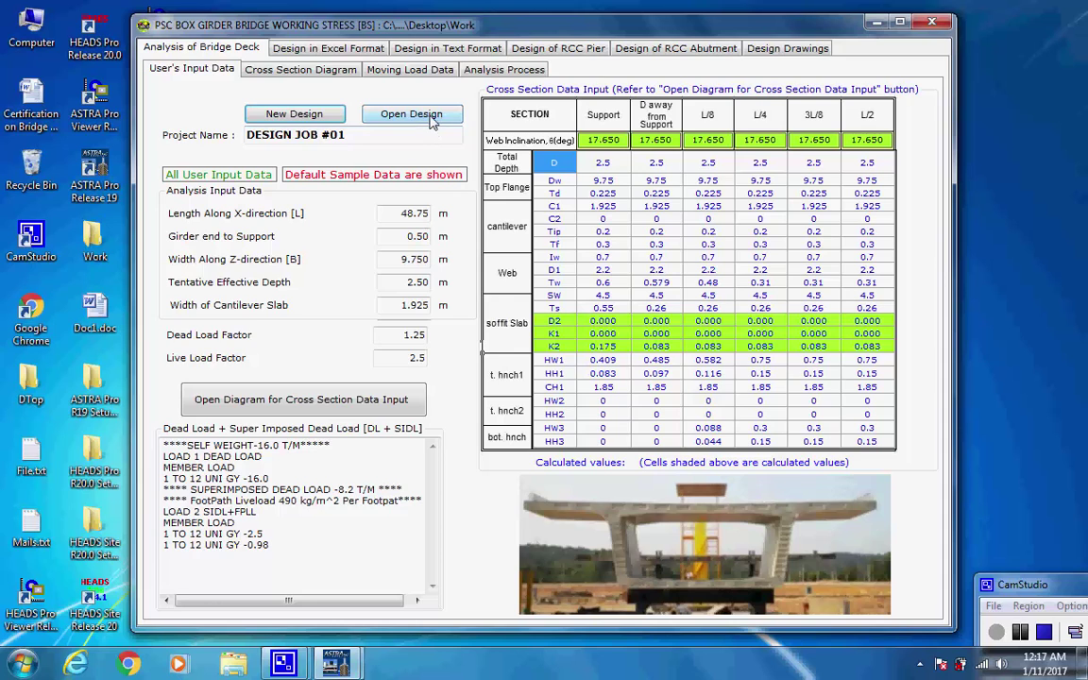
# Review the deck analysis pages for the cross section diagram, moving load data, analysis process and user input data.
pyautogui.click(298, 69)
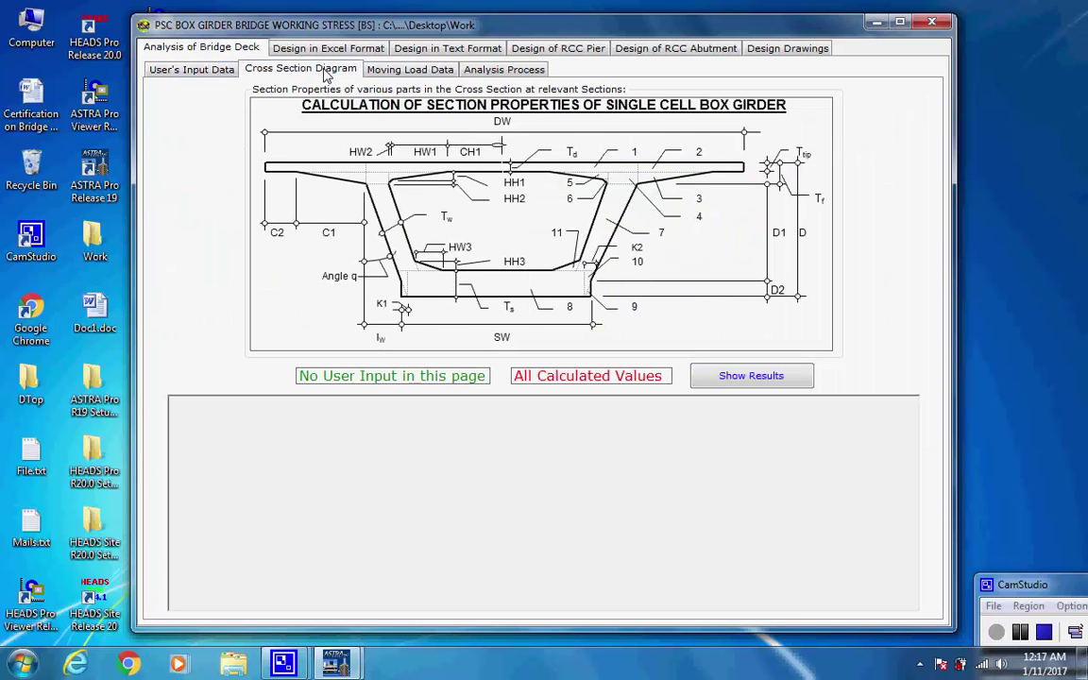
pyautogui.click(390, 76)
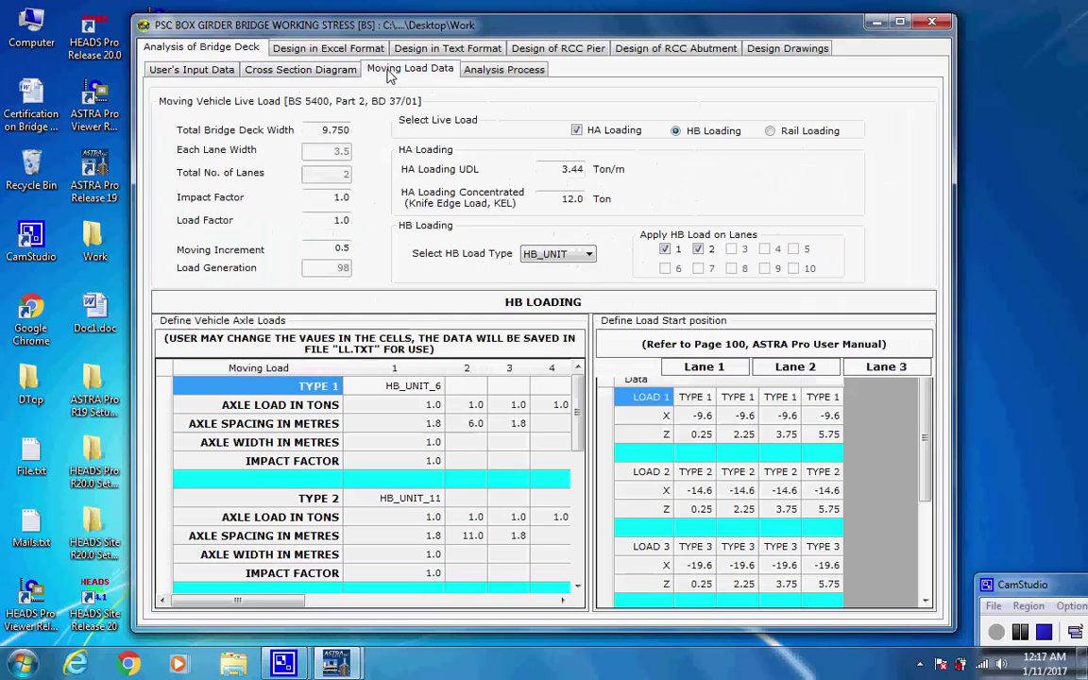
pyautogui.click(485, 72)
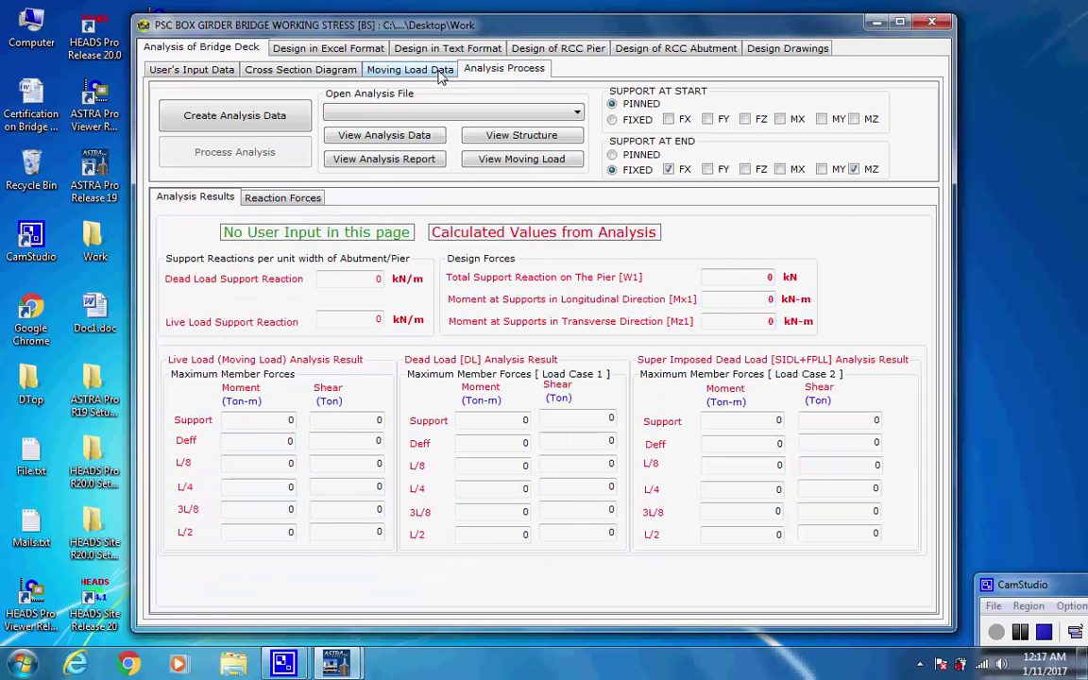
pyautogui.click(216, 73)
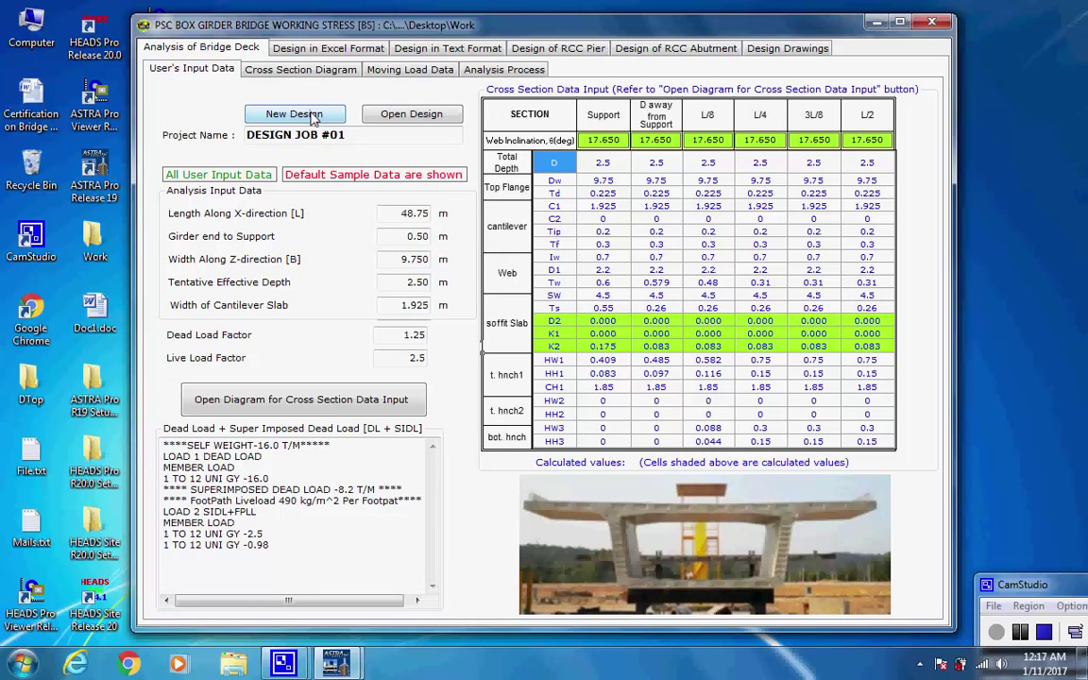
pyautogui.click(302, 69)
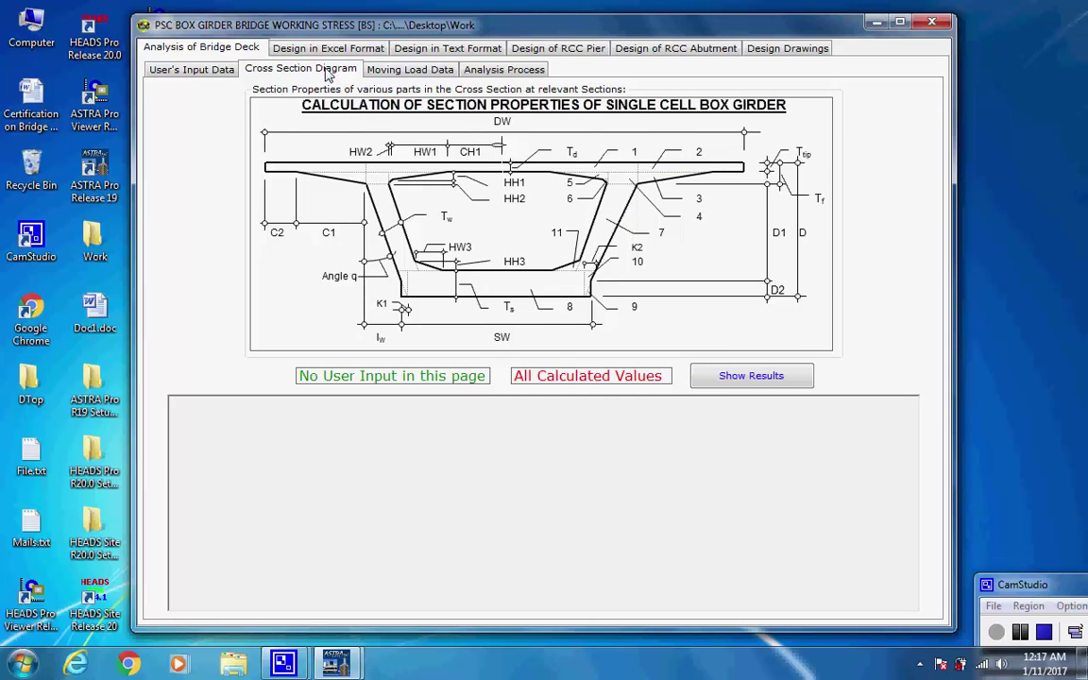
pyautogui.click(213, 74)
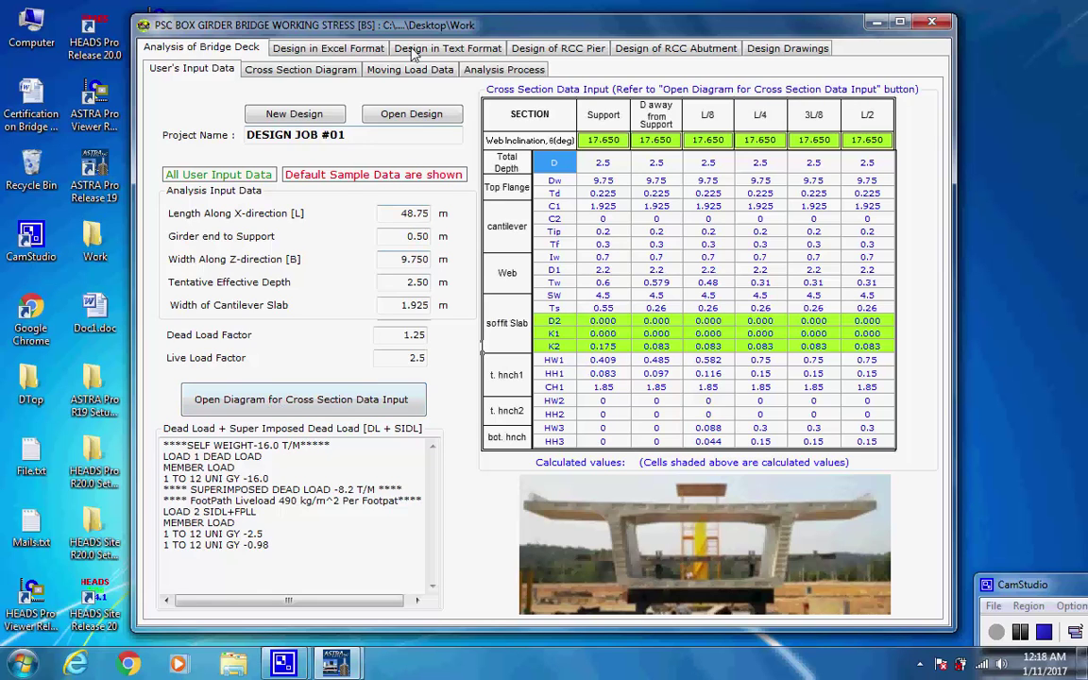
# Show the calculated section properties for the single cell box girder cross section.
pyautogui.click(348, 77)
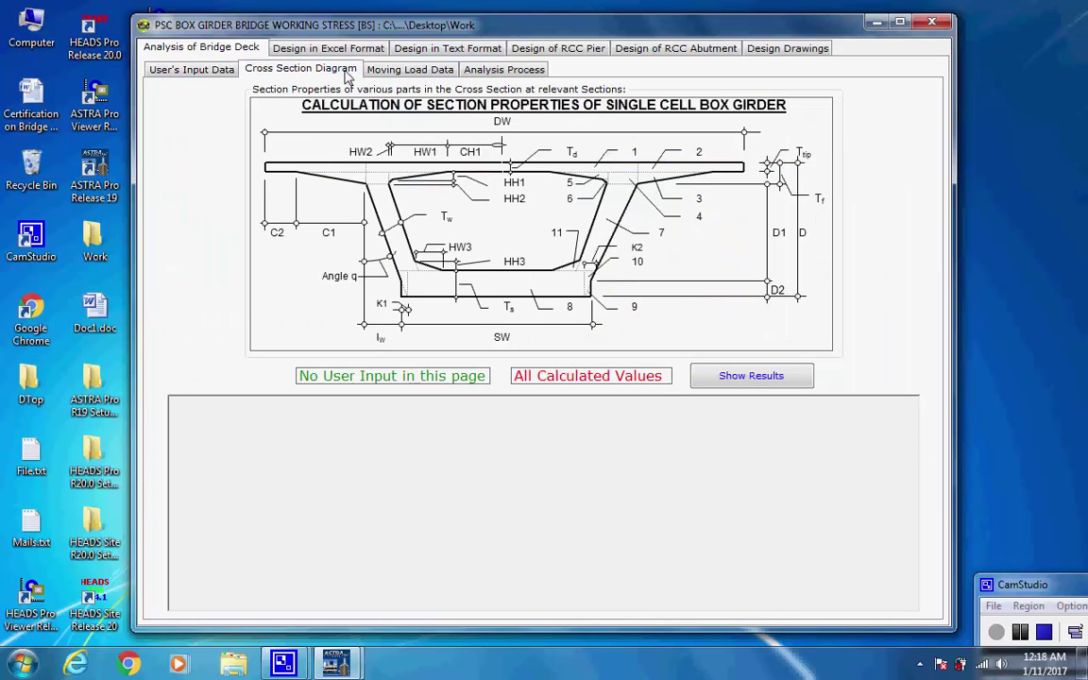
pyautogui.click(767, 381)
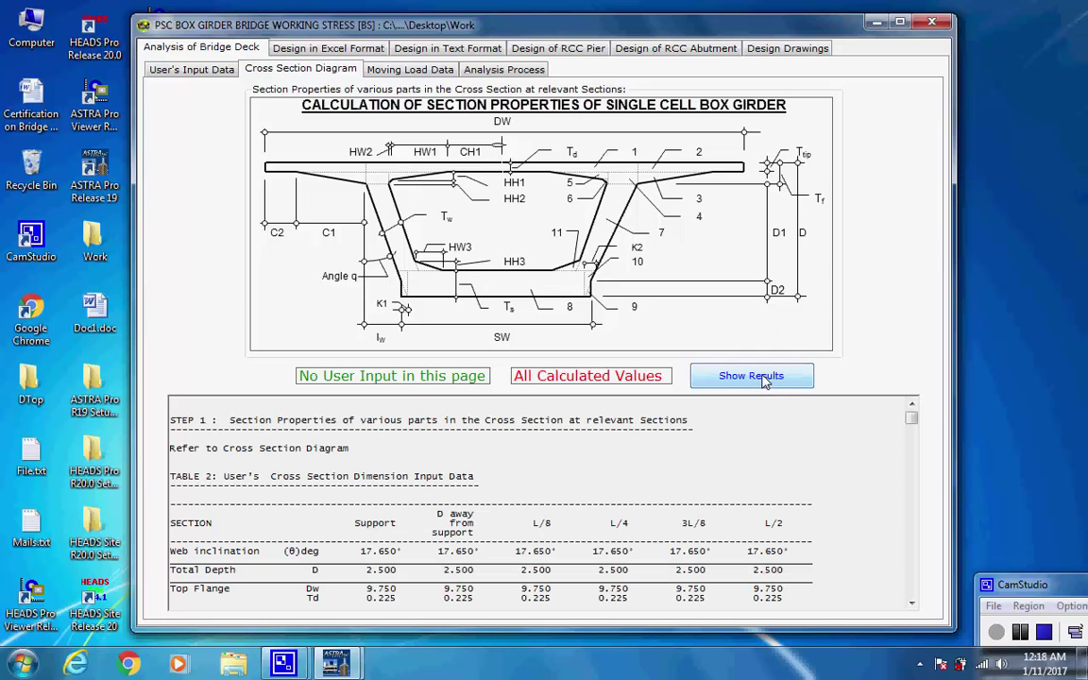
pyautogui.moveTo(914, 427)
pyautogui.mouseDown()
pyautogui.moveTo(913, 581)
pyautogui.moveTo(913, 415)
pyautogui.mouseUp()
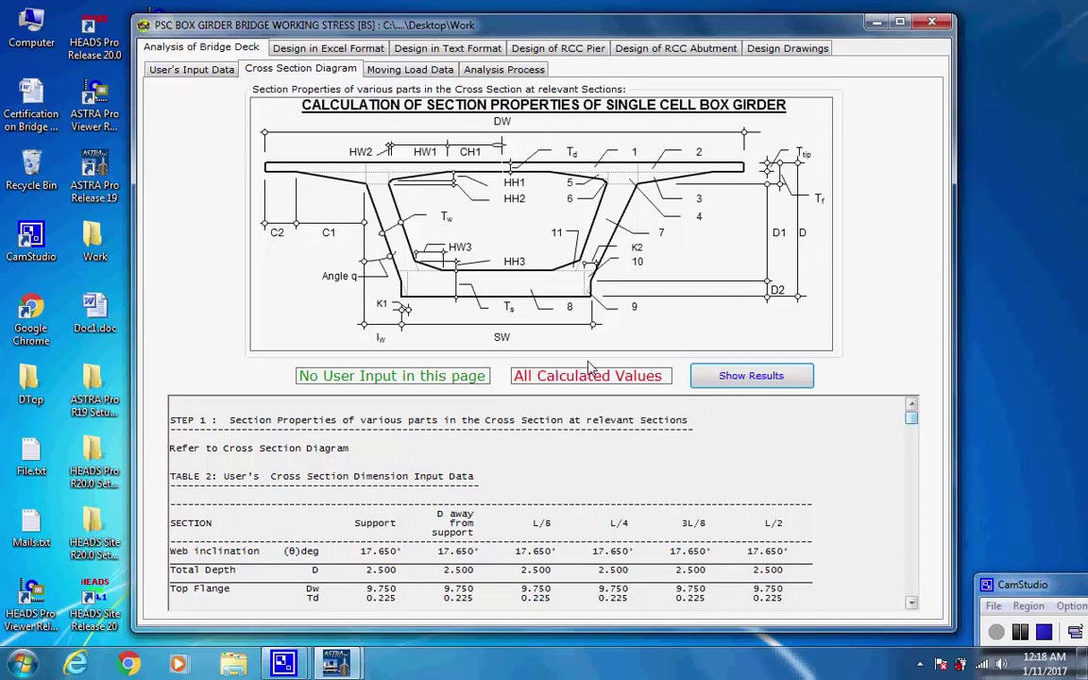
# Choose HB_UNIT as the HB load type in the moving load data.
pyautogui.click(441, 74)
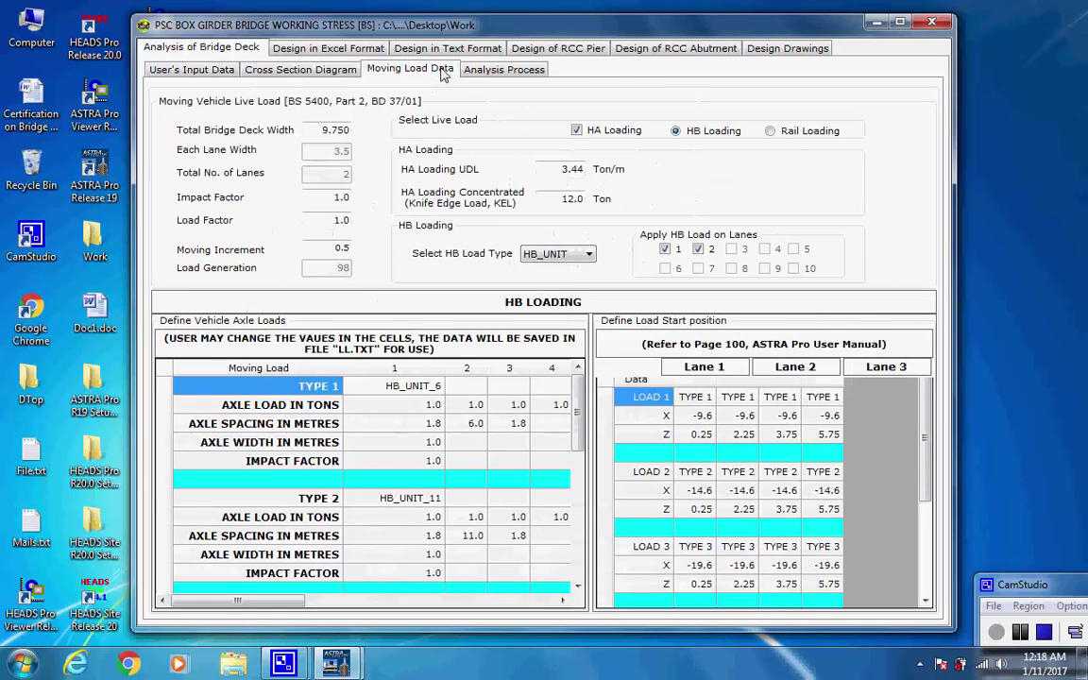
pyautogui.click(589, 256)
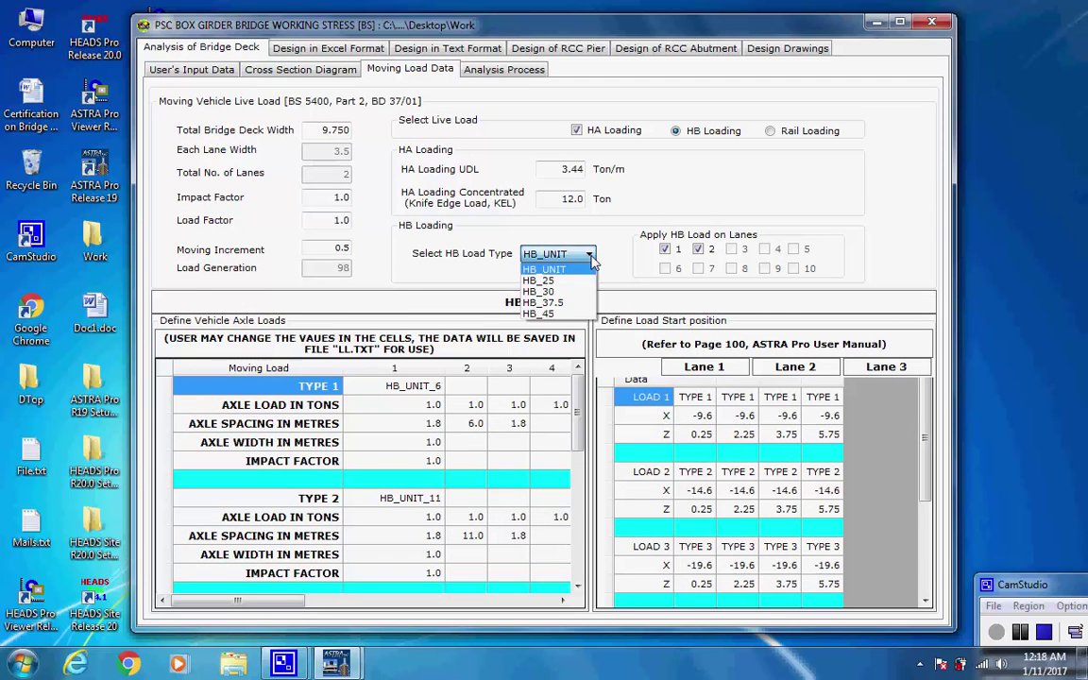
pyautogui.click(591, 267)
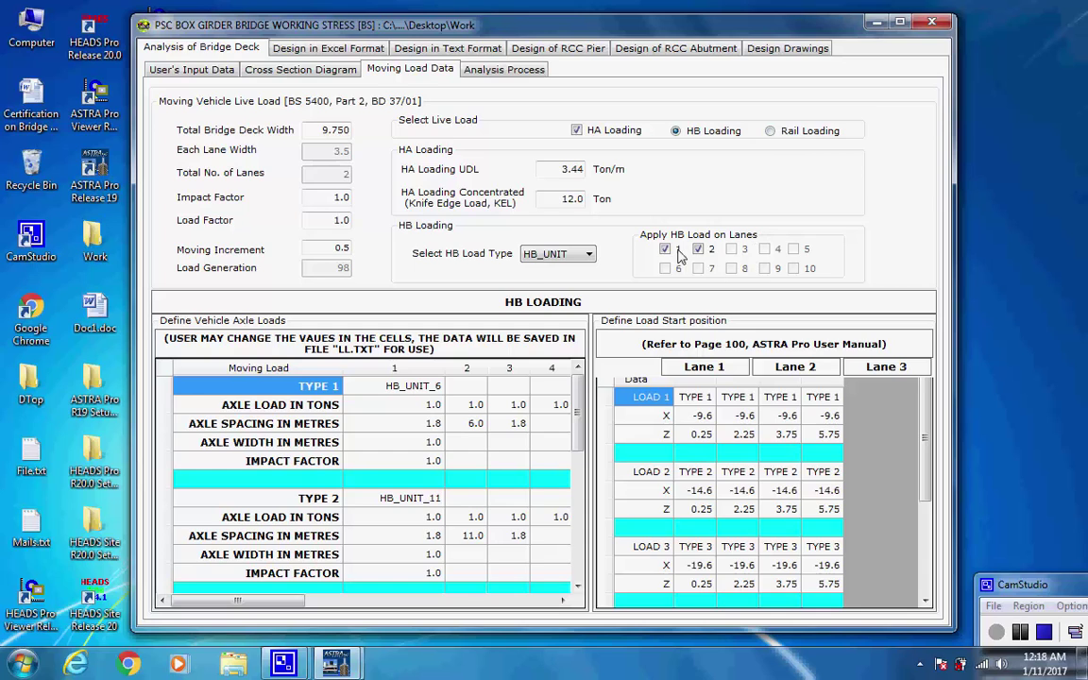
# Create the dead load and live load analysis input data files for the bridge deck.
pyautogui.click(505, 70)
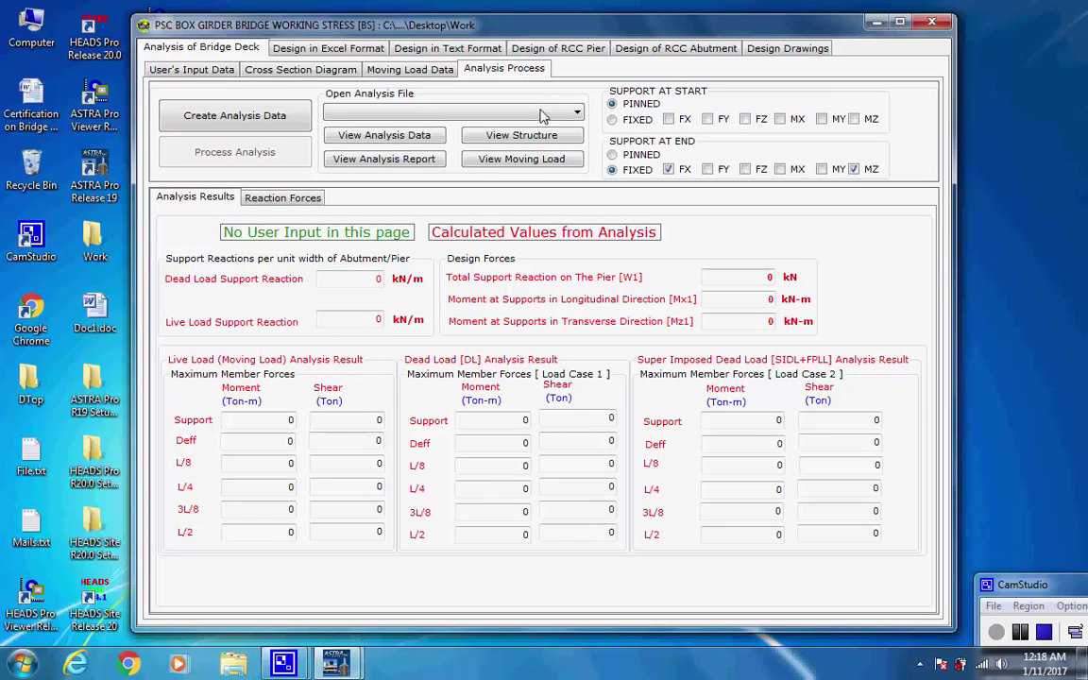
pyautogui.click(274, 120)
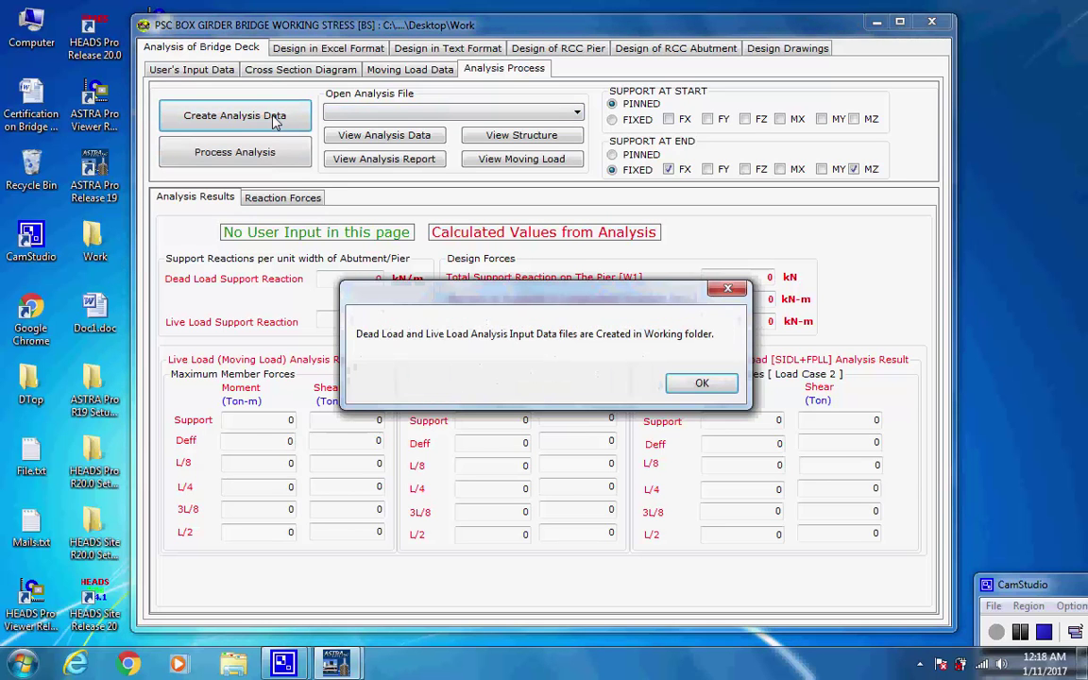
pyautogui.click(701, 383)
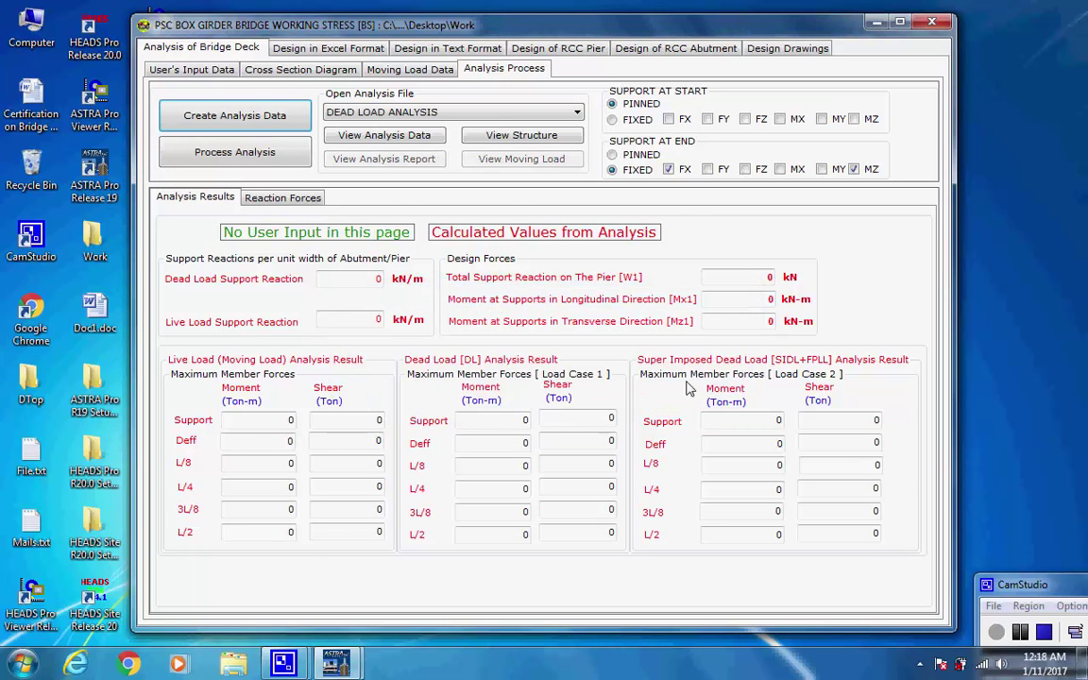
# Start processing all the listed bridge analyses and run the dead load analysis for INPUT_DATA_DL through to its report file.
pyautogui.click(284, 158)
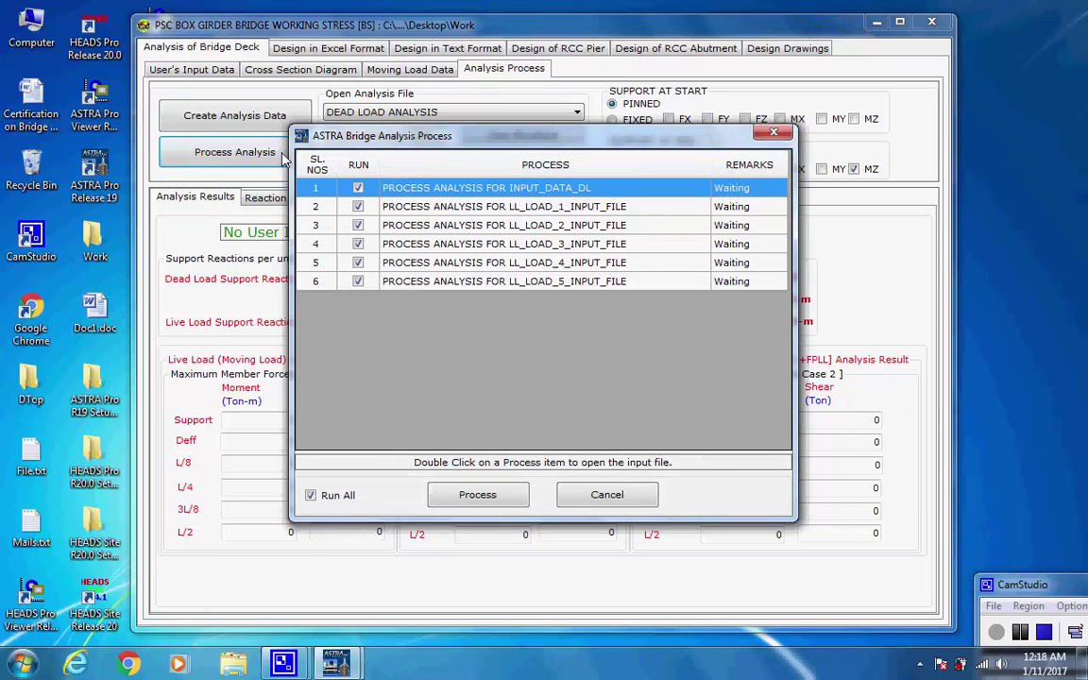
pyautogui.click(477, 498)
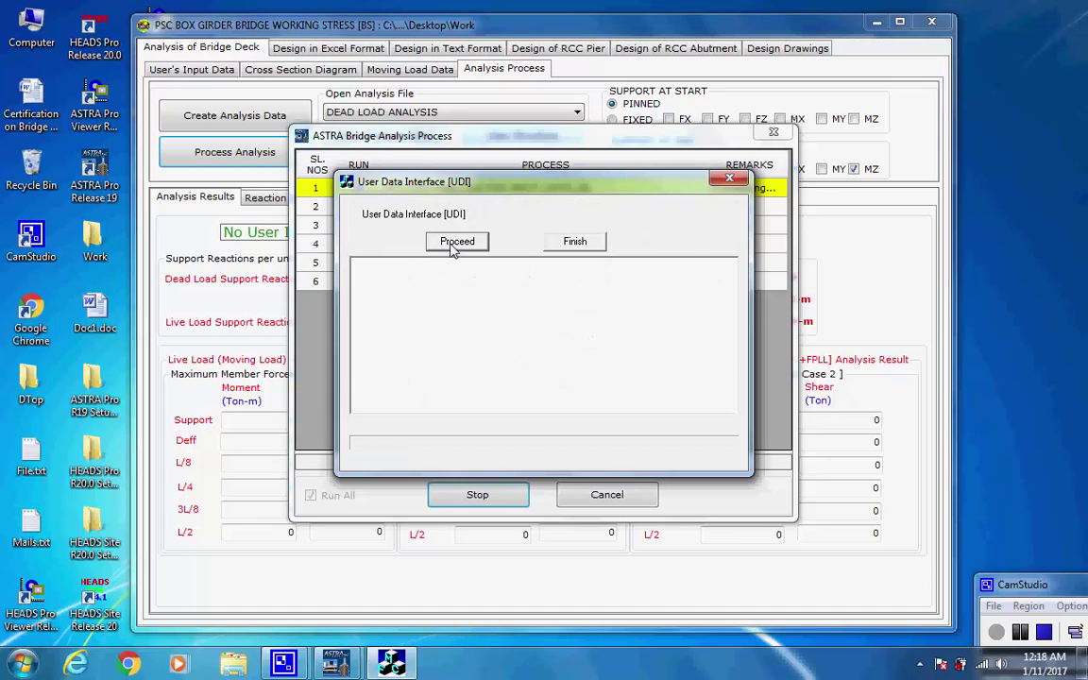
pyautogui.click(456, 242)
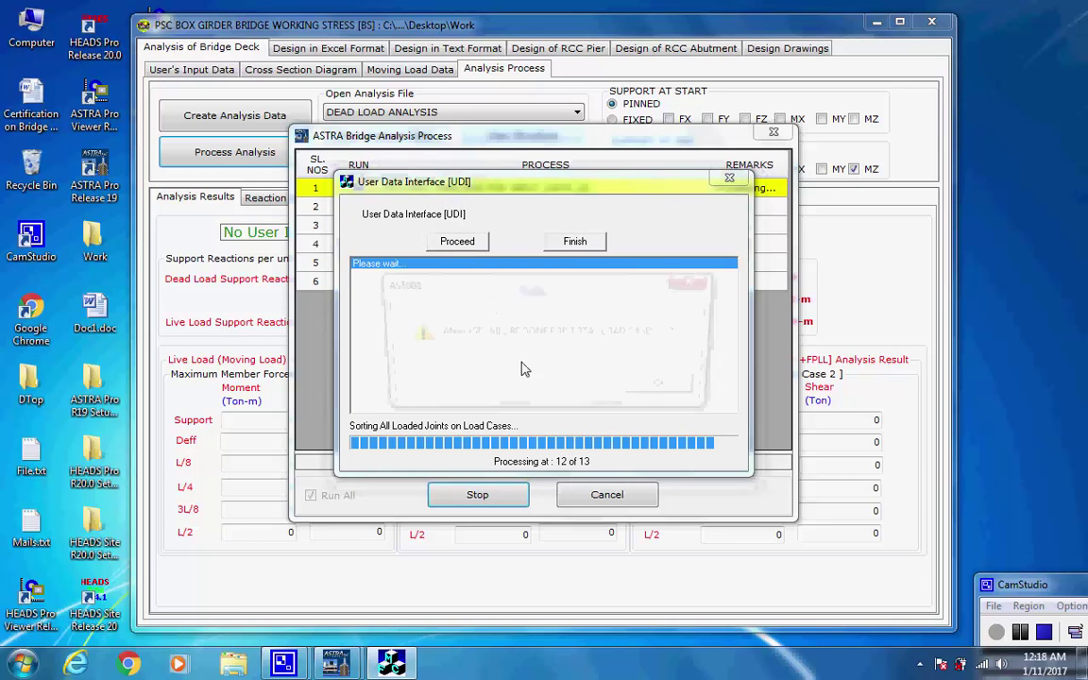
pyautogui.click(660, 389)
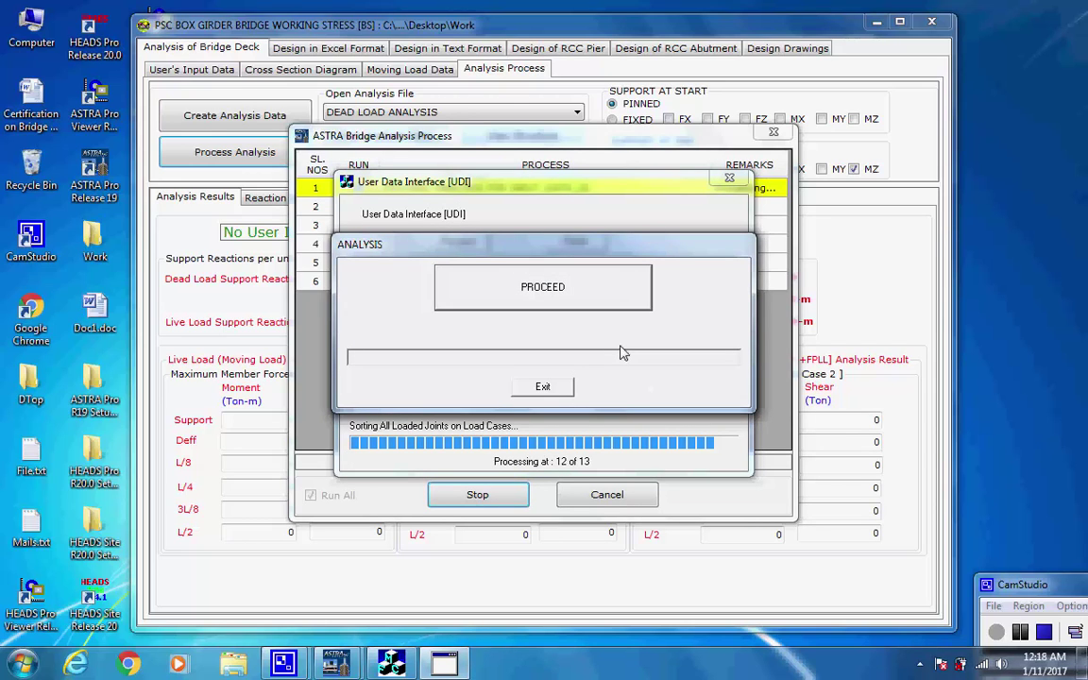
pyautogui.click(589, 304)
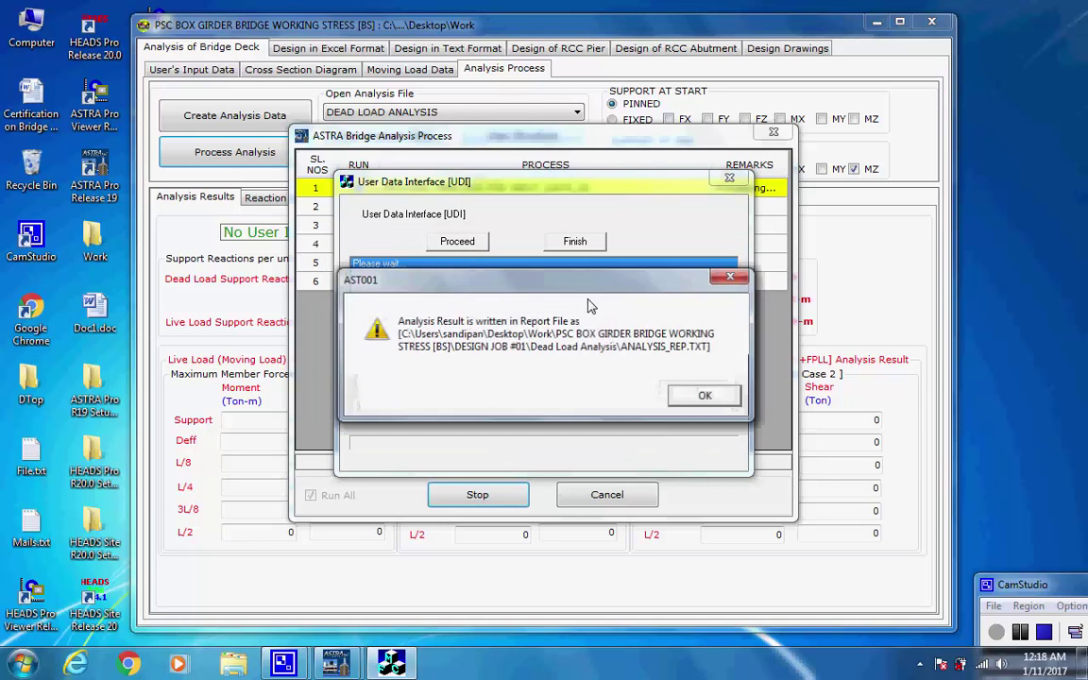
pyautogui.click(704, 398)
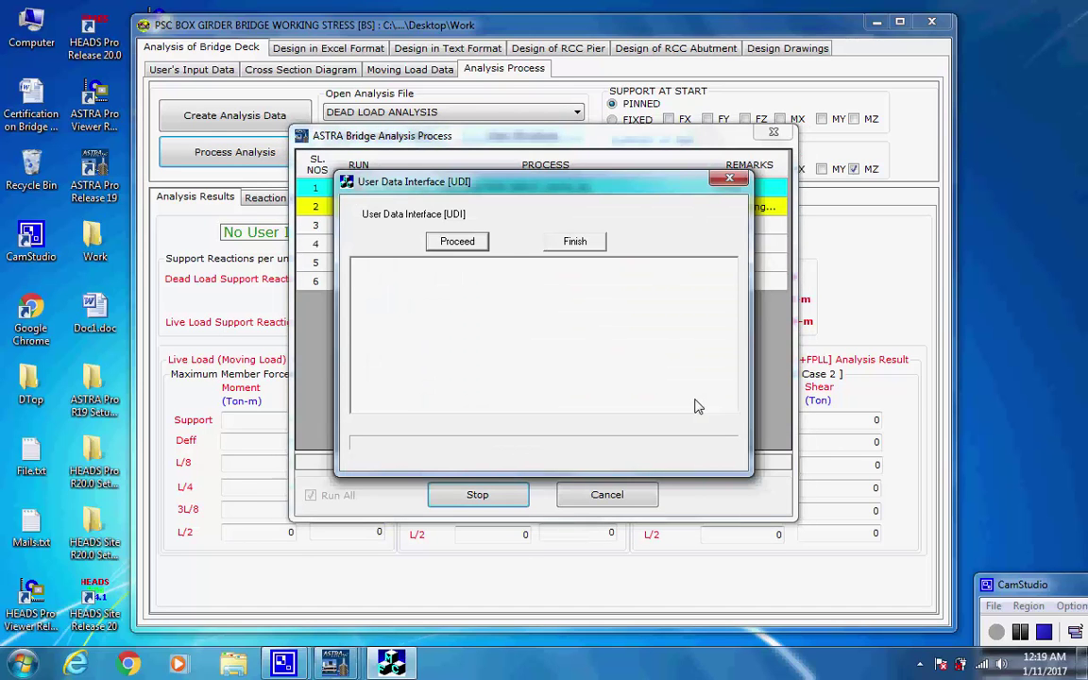
# Run the moving load analysis for LL_LOAD_1_INPUT_FILE and acknowledge its written report file.
pyautogui.click(481, 245)
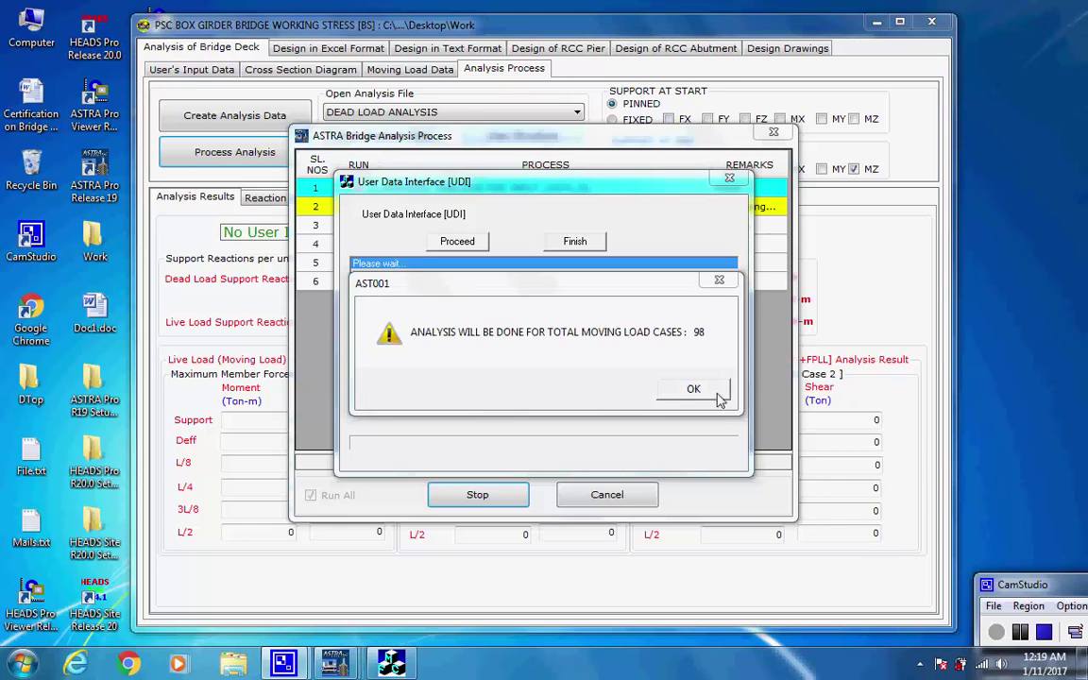
pyautogui.click(706, 393)
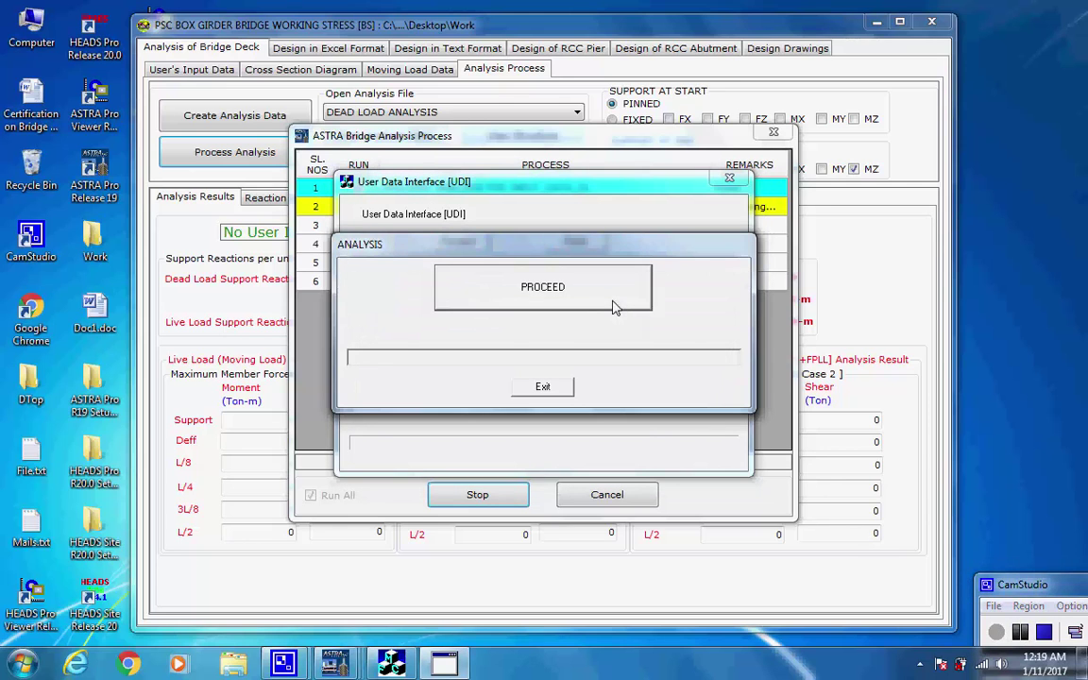
pyautogui.click(612, 307)
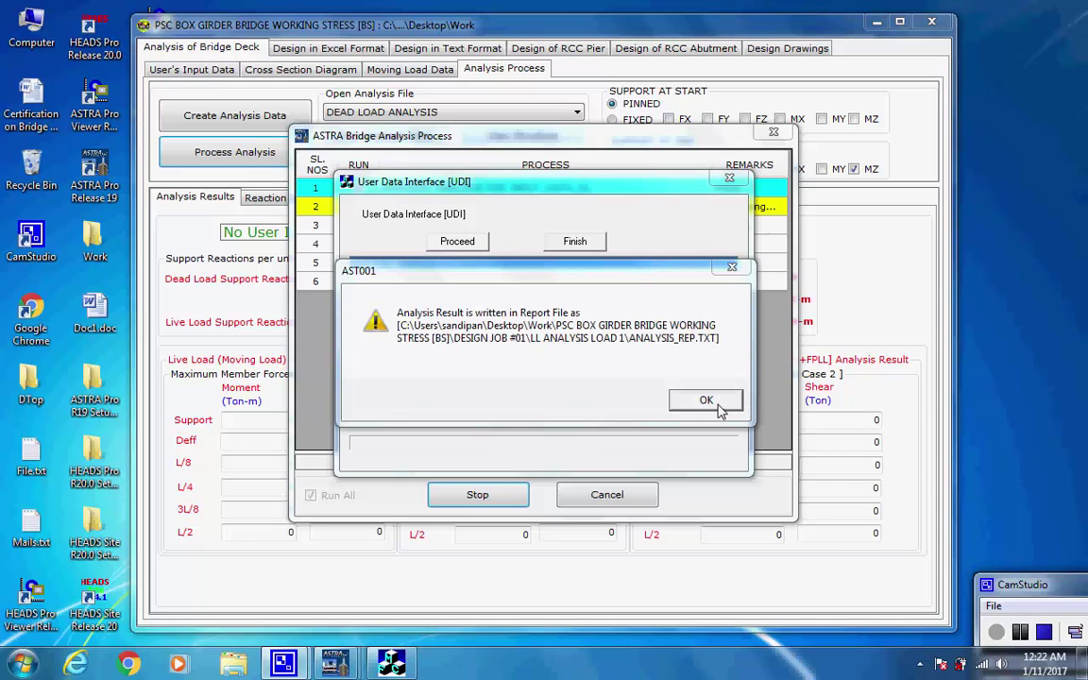
pyautogui.click(706, 401)
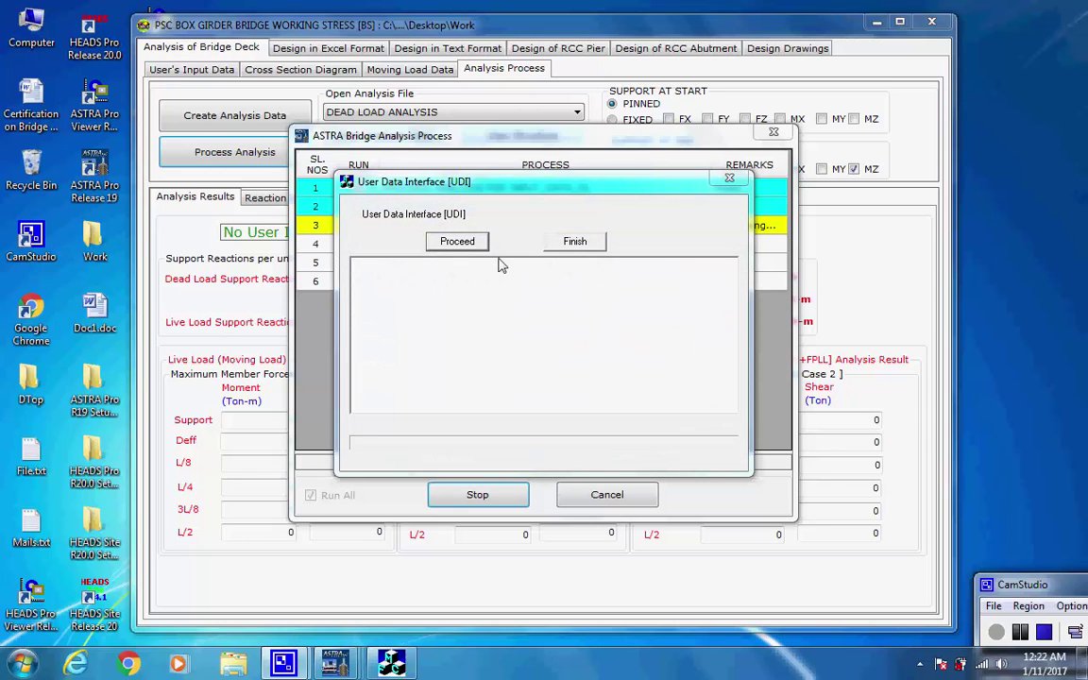
# Run the moving load analysis for LL_LOAD_2_INPUT_FILE and acknowledge its written report file.
pyautogui.click(459, 242)
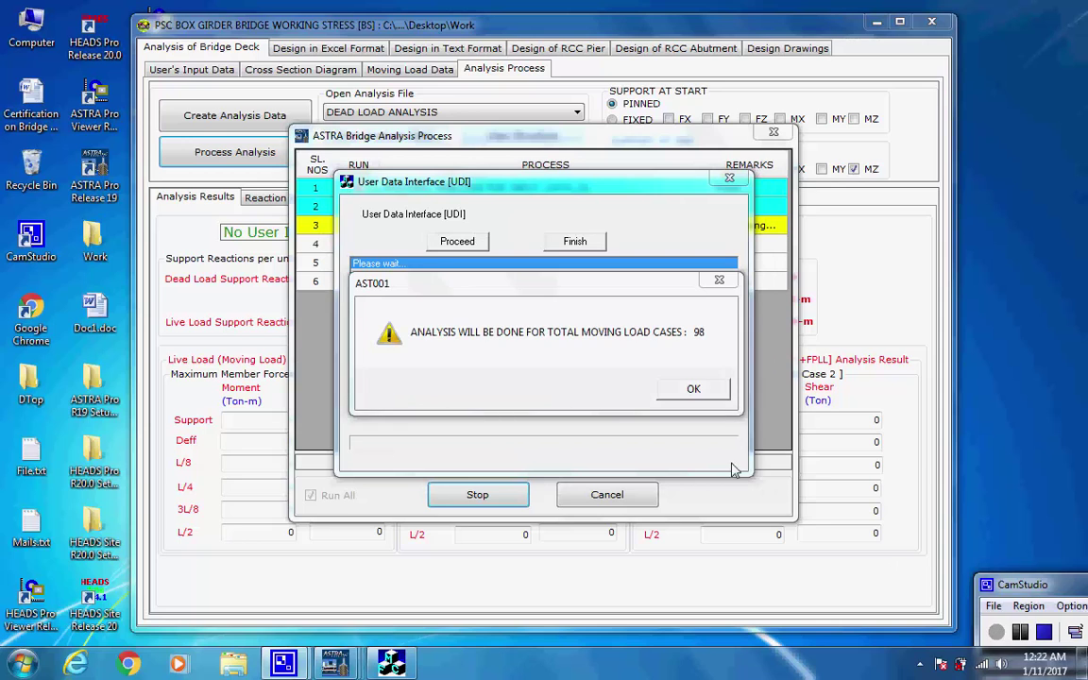
pyautogui.click(694, 390)
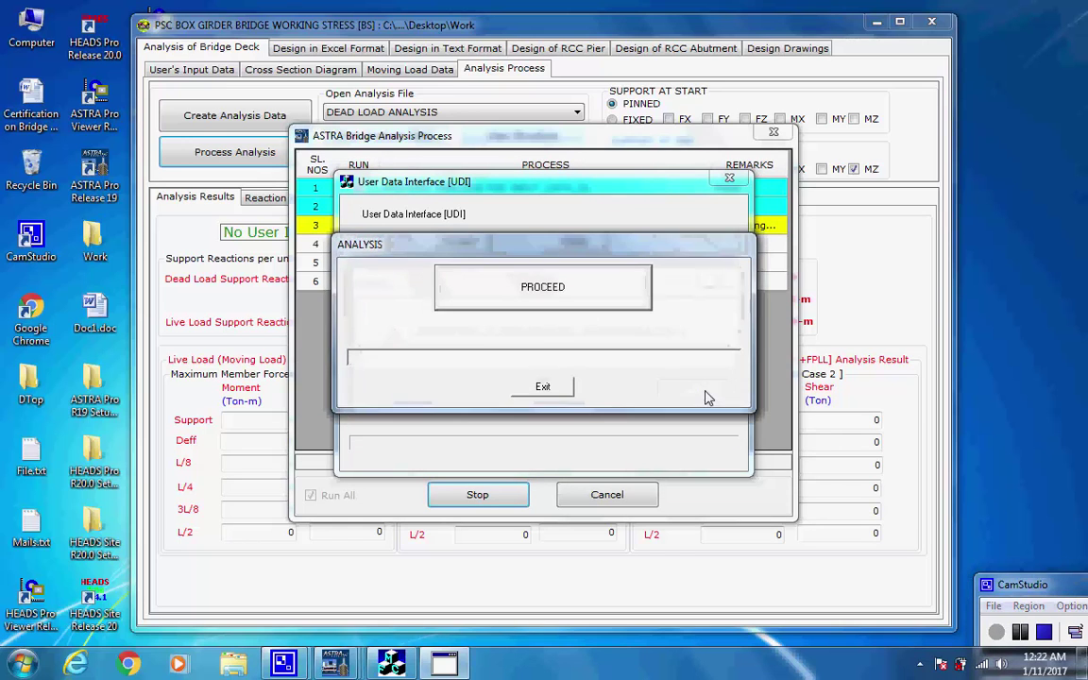
pyautogui.click(606, 309)
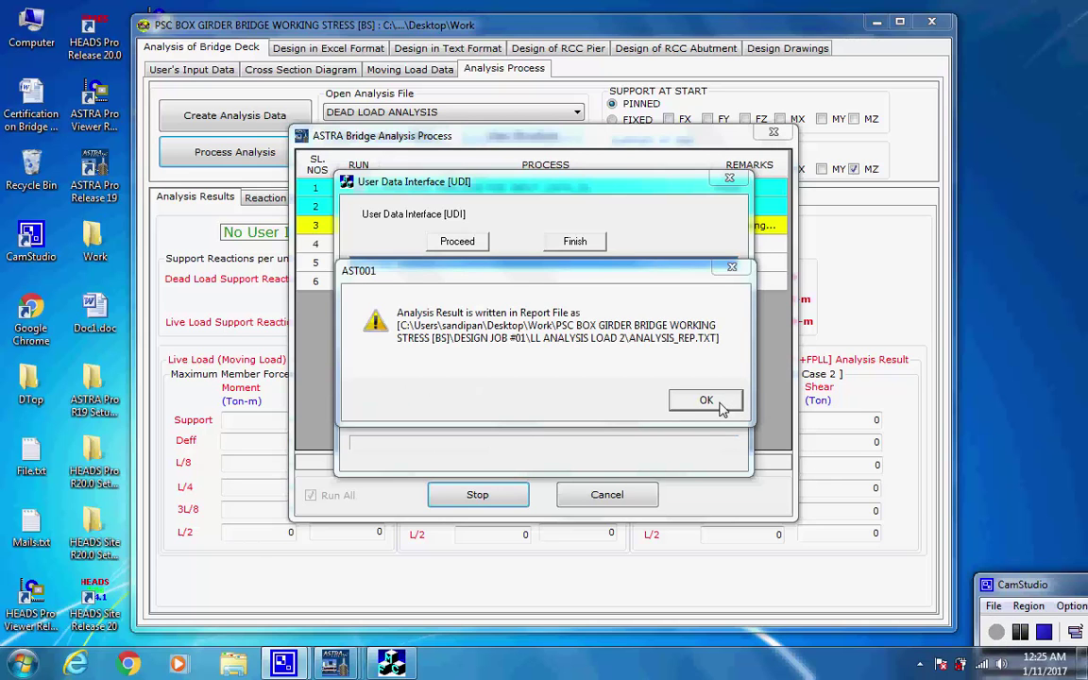
pyautogui.click(722, 404)
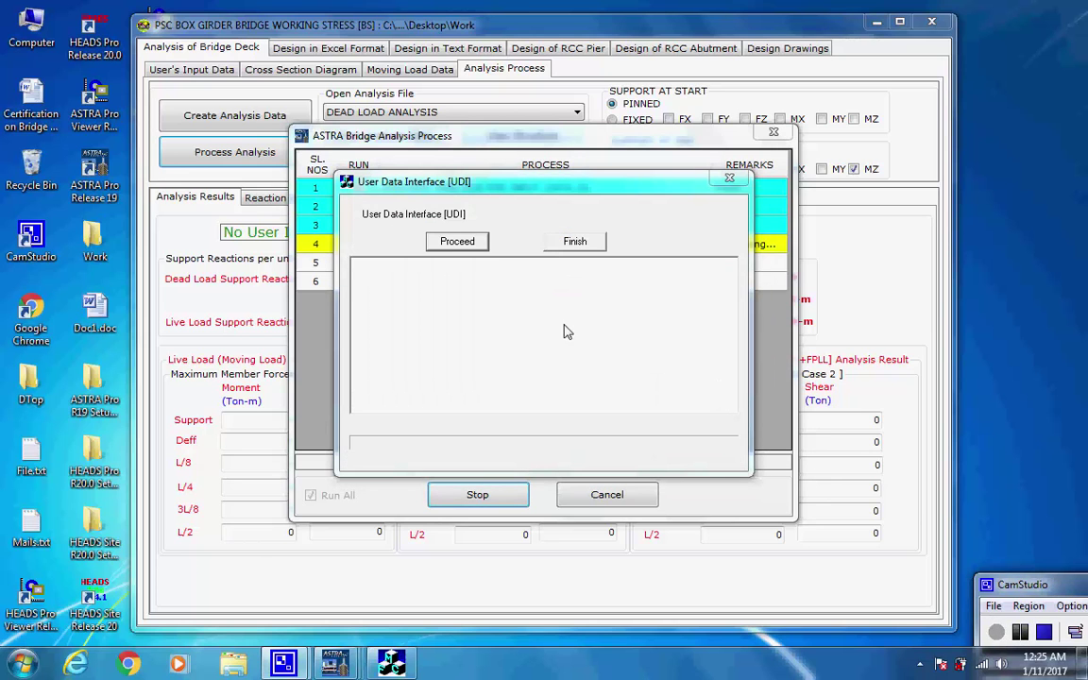
# Run the moving load analysis for LL_LOAD_3_INPUT_FILE and acknowledge its written report file.
pyautogui.click(459, 243)
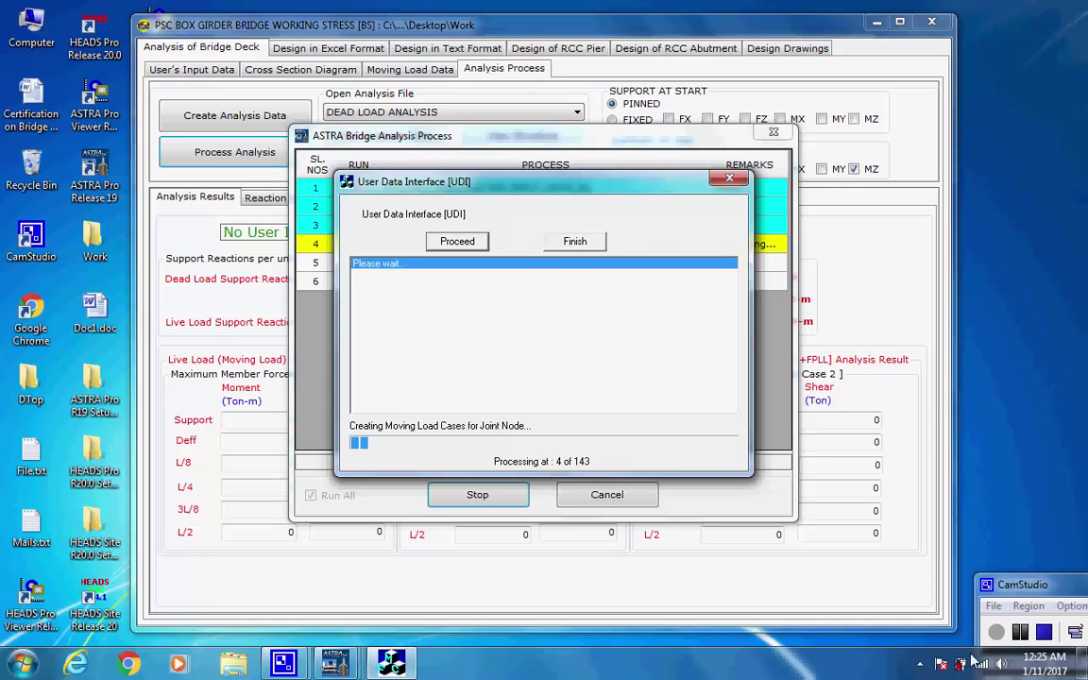
pyautogui.click(1021, 633)
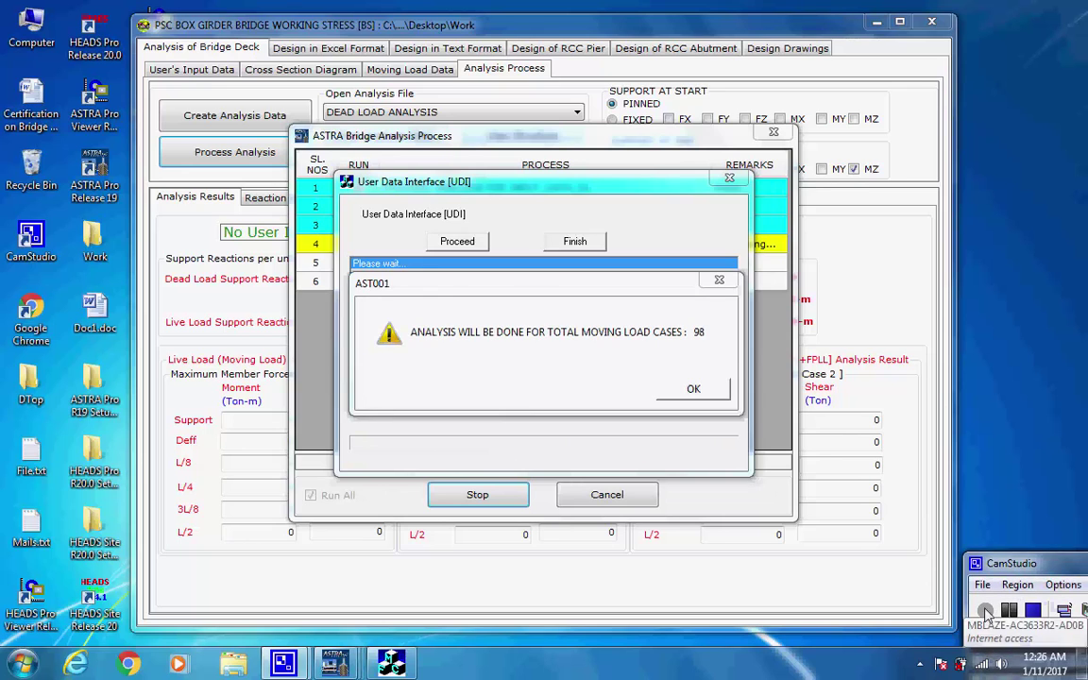
pyautogui.click(696, 389)
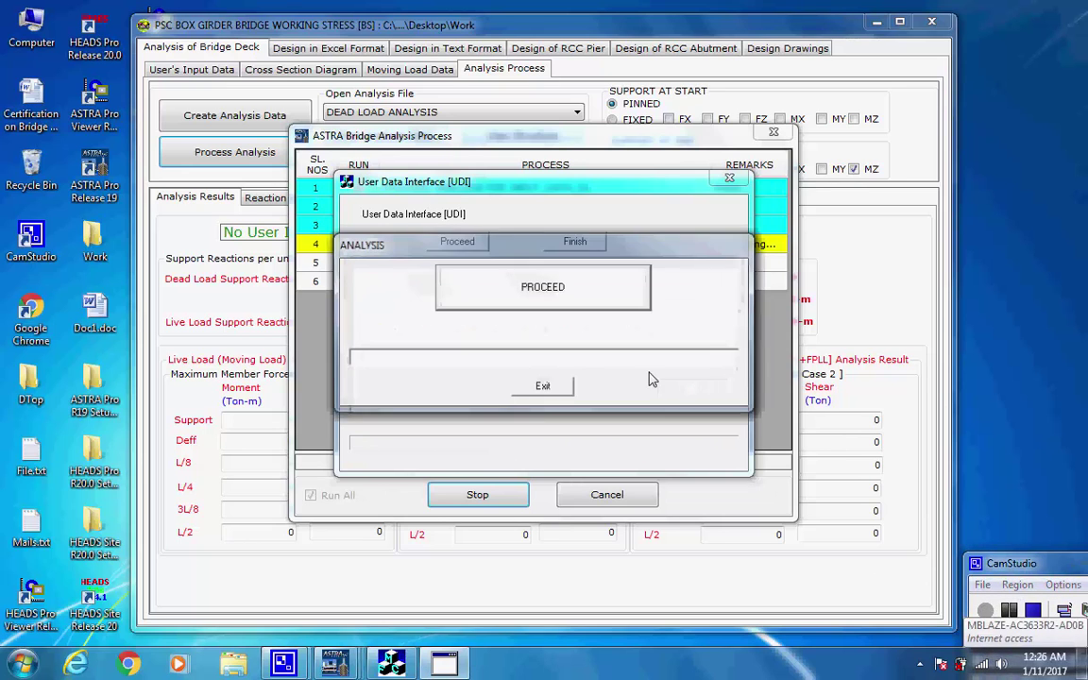
pyautogui.click(587, 308)
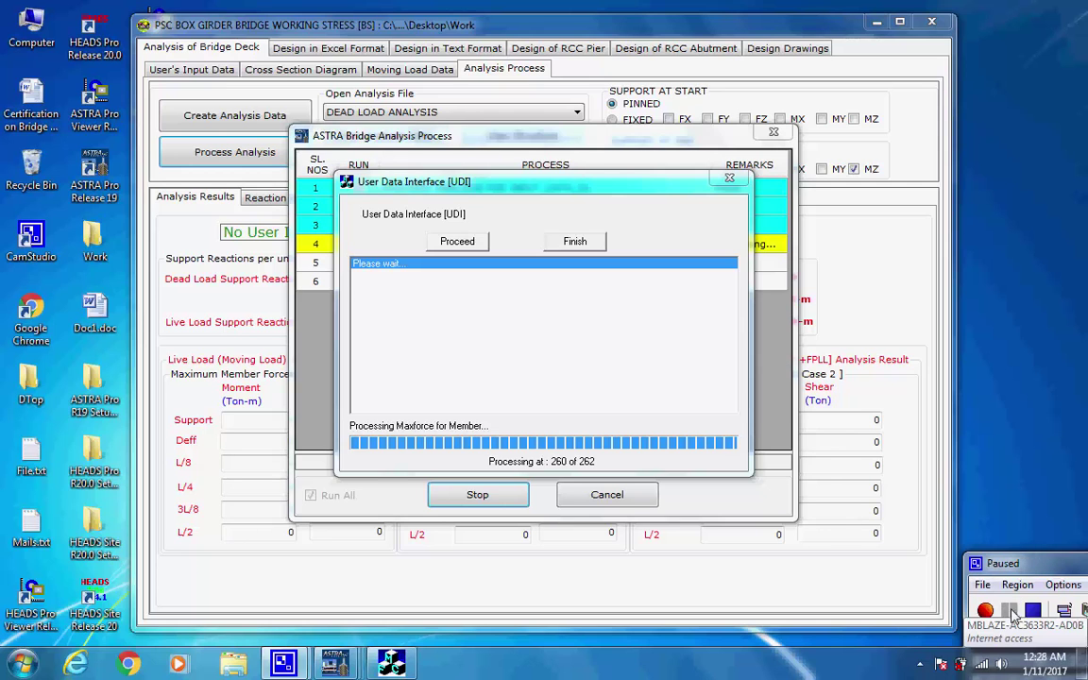
pyautogui.click(703, 401)
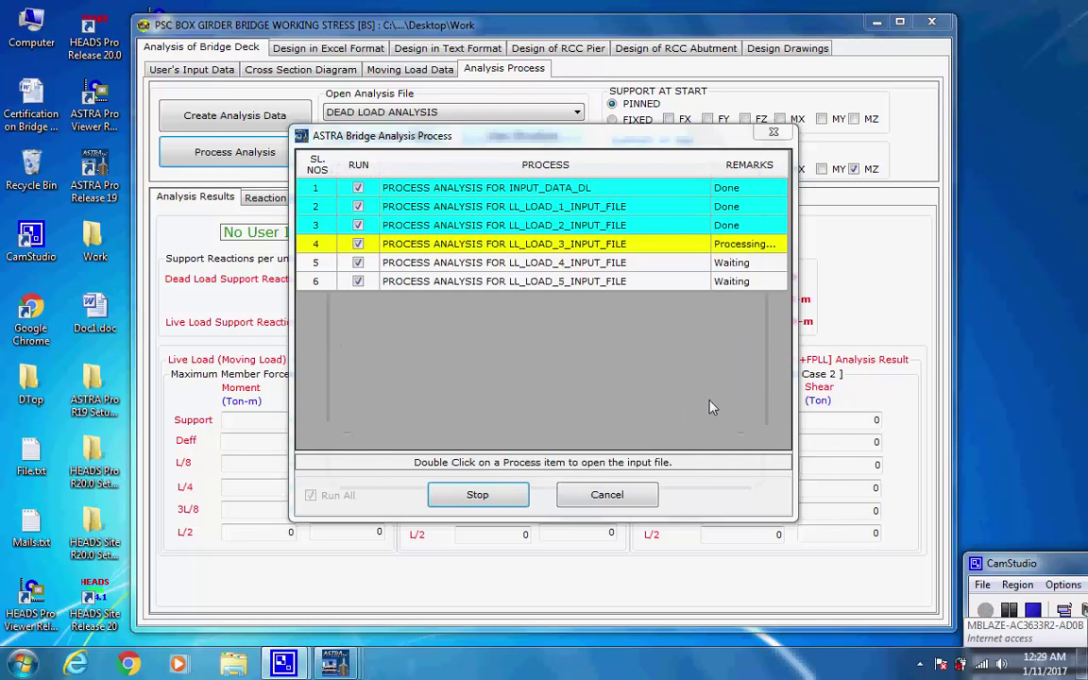
# Run the moving load analysis for LL_LOAD_4_INPUT_FILE and acknowledge its written report file.
pyautogui.click(480, 244)
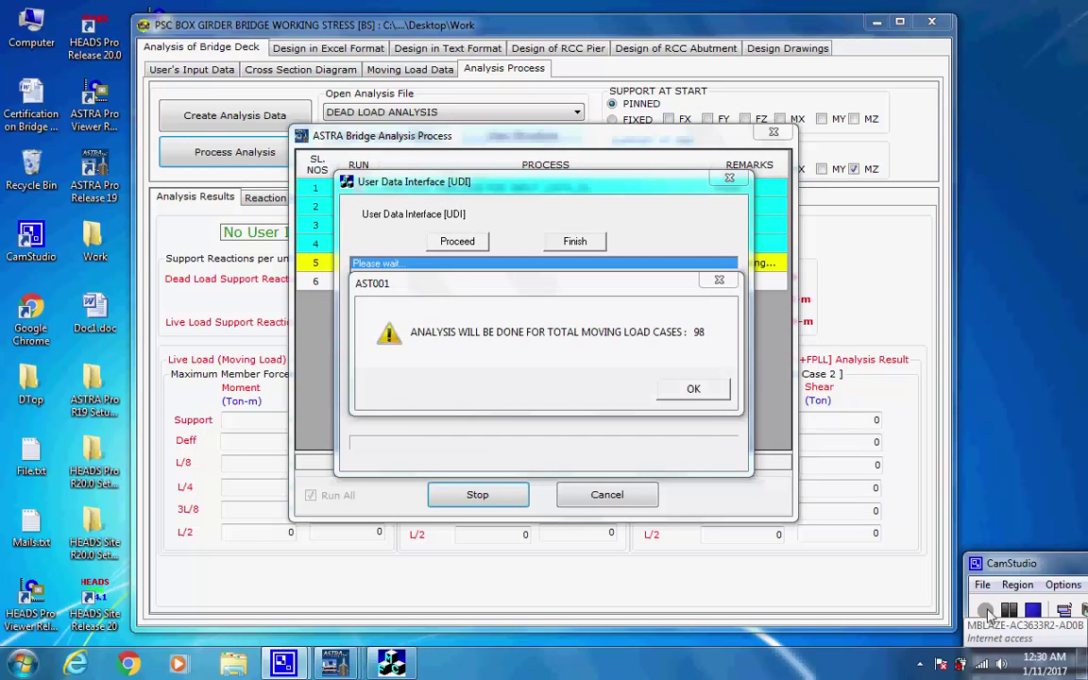
pyautogui.click(706, 394)
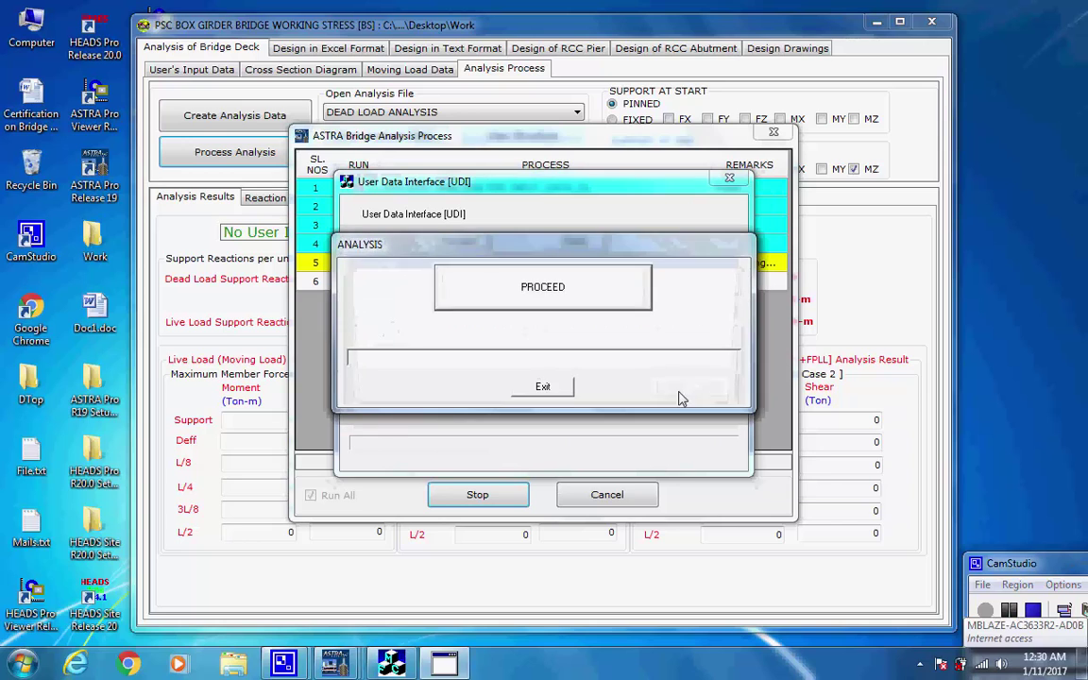
pyautogui.click(581, 307)
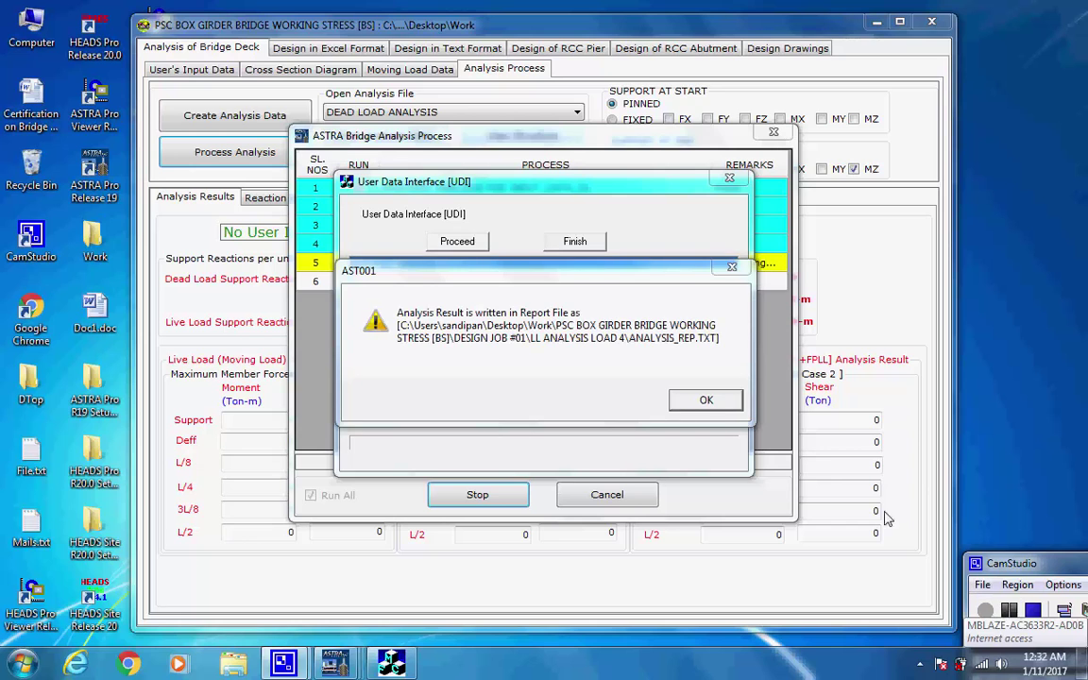
pyautogui.click(716, 402)
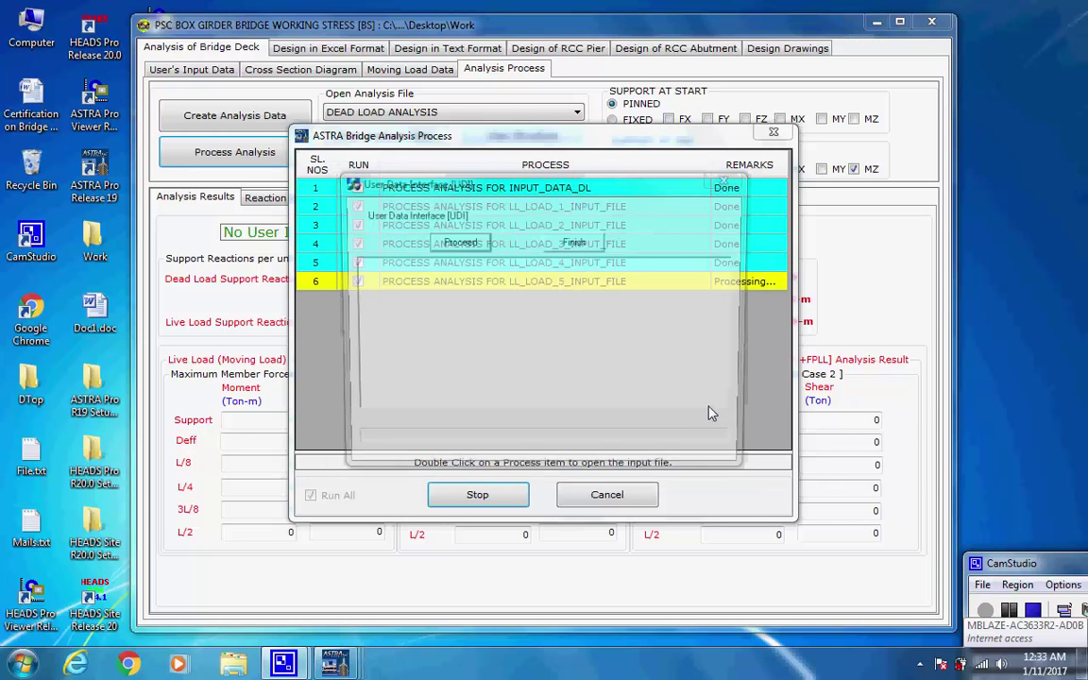
# Run the last moving load analysis, LL_LOAD_5_INPUT_FILE, and let the analysis reports be read into the deck results.
pyautogui.click(476, 245)
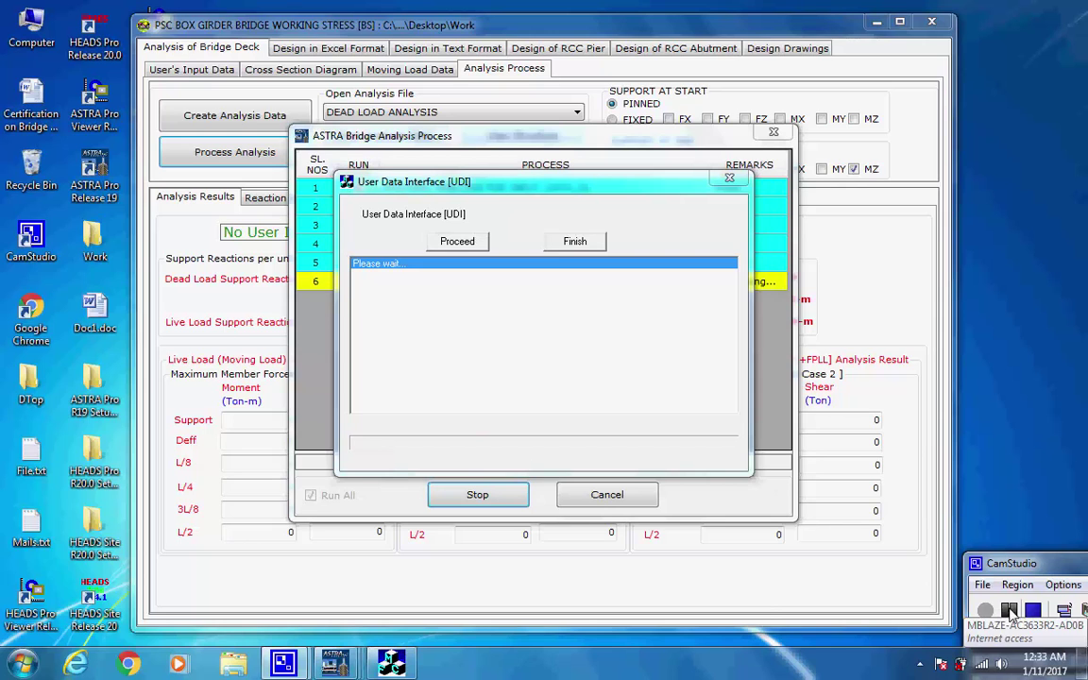
pyautogui.click(709, 399)
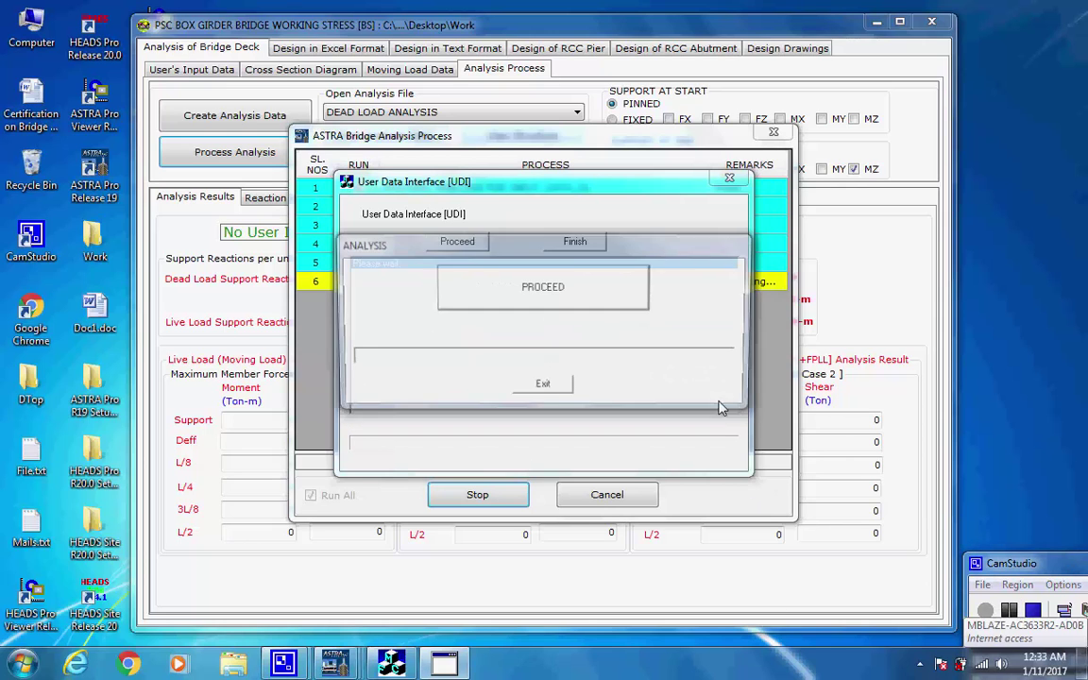
pyautogui.click(605, 304)
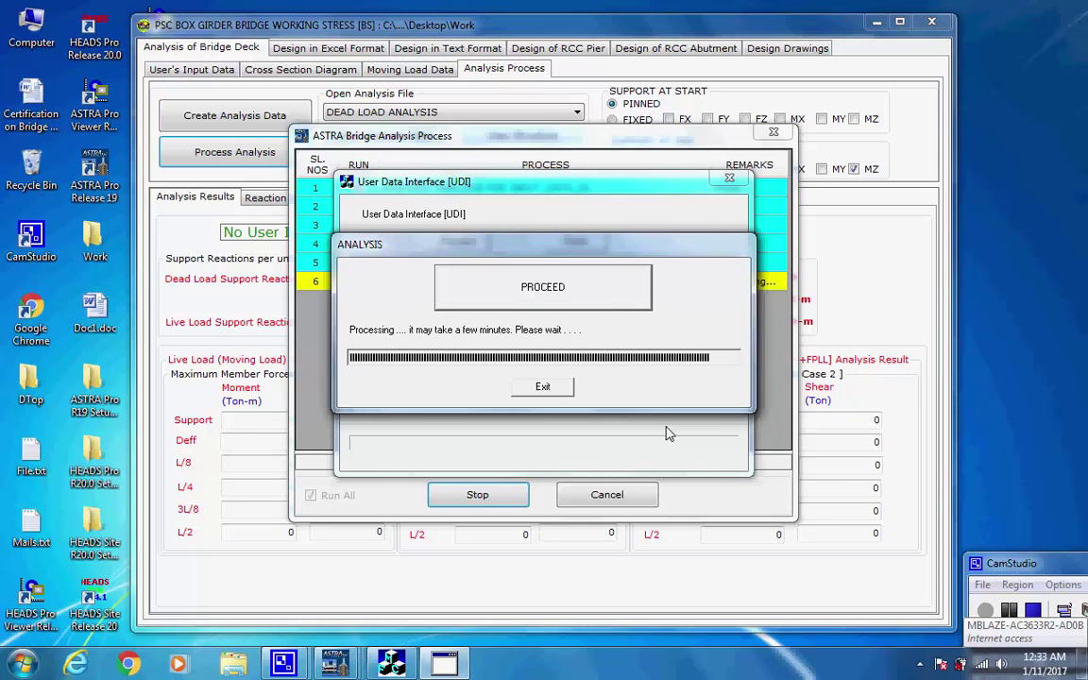
pyautogui.click(1010, 611)
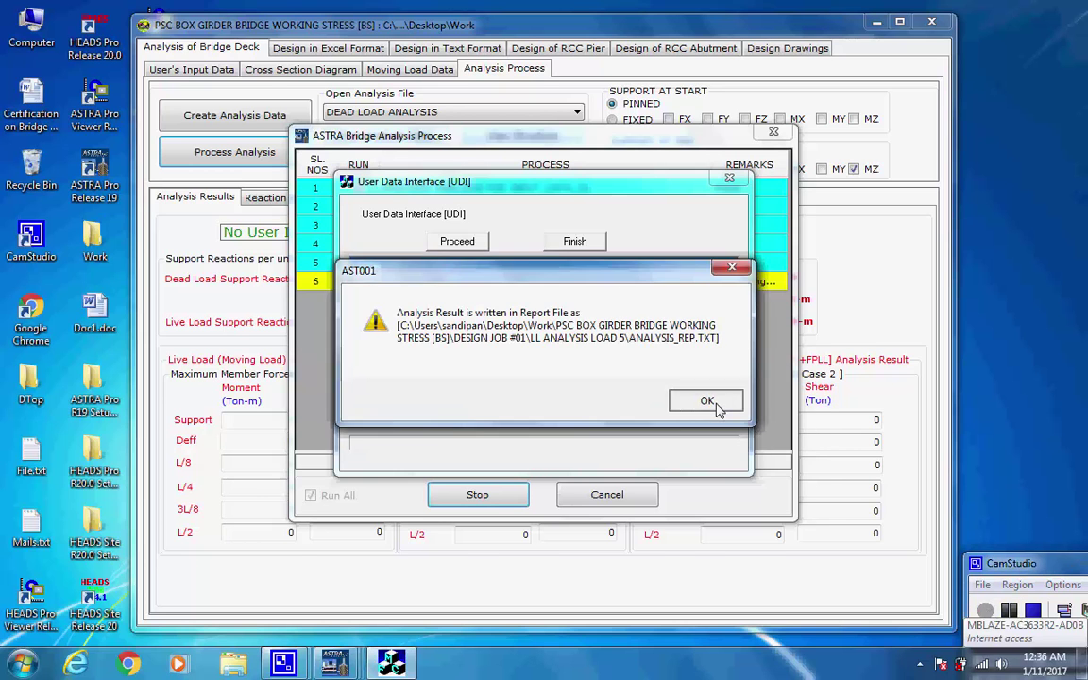
pyautogui.click(714, 405)
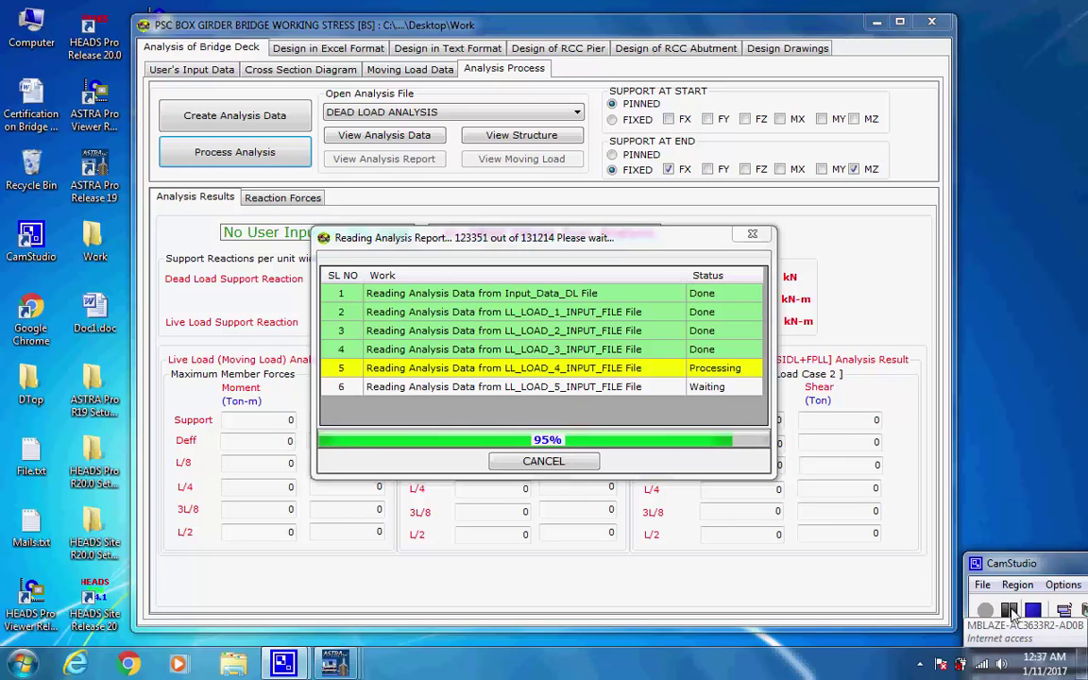
pyautogui.click(1008, 610)
pyautogui.click(985, 611)
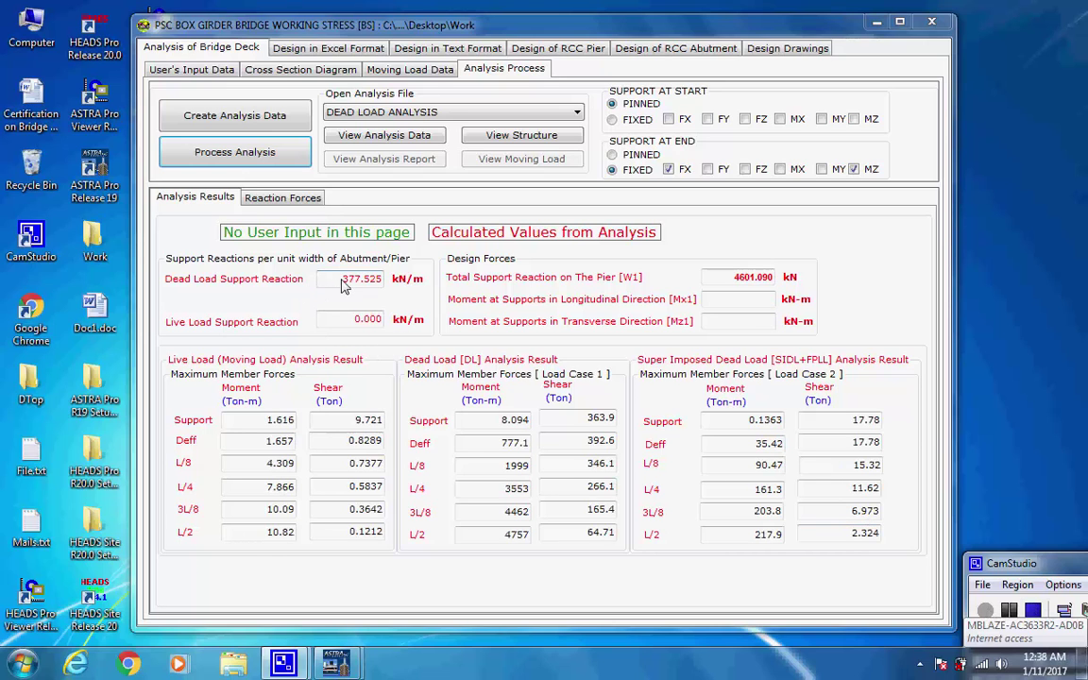
# Review the dead load support reaction, the total support reaction on the pier and the detailed reaction forces from the analysis.
pyautogui.moveTo(326, 279); pyautogui.dragTo(391, 283)
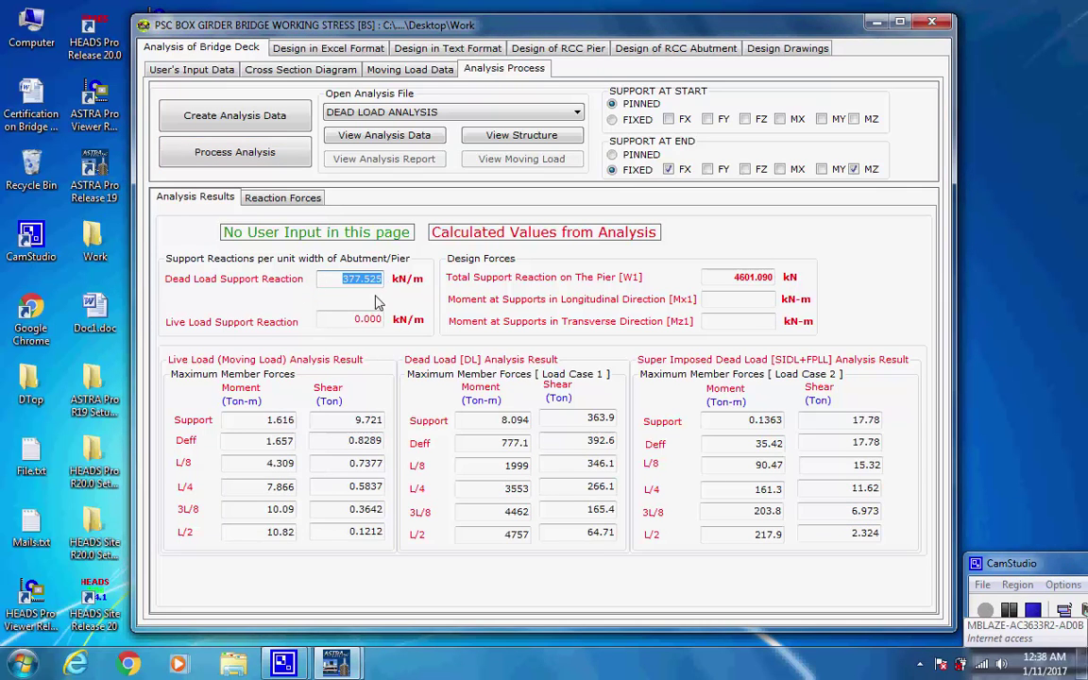
pyautogui.click(378, 283)
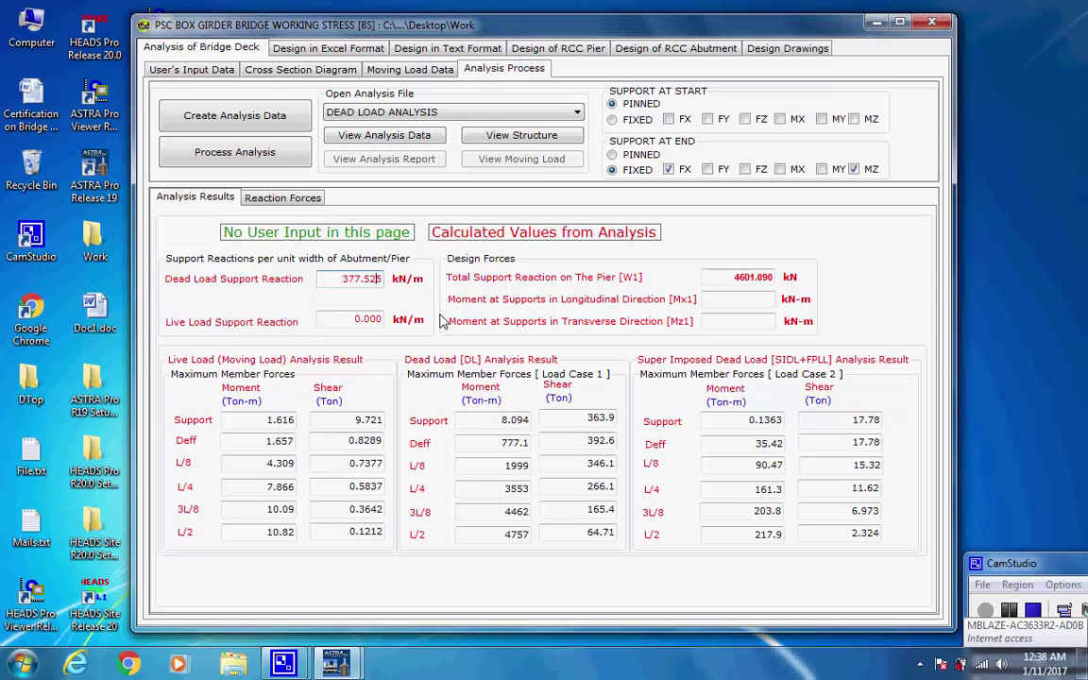
pyautogui.moveTo(699, 277); pyautogui.dragTo(767, 278)
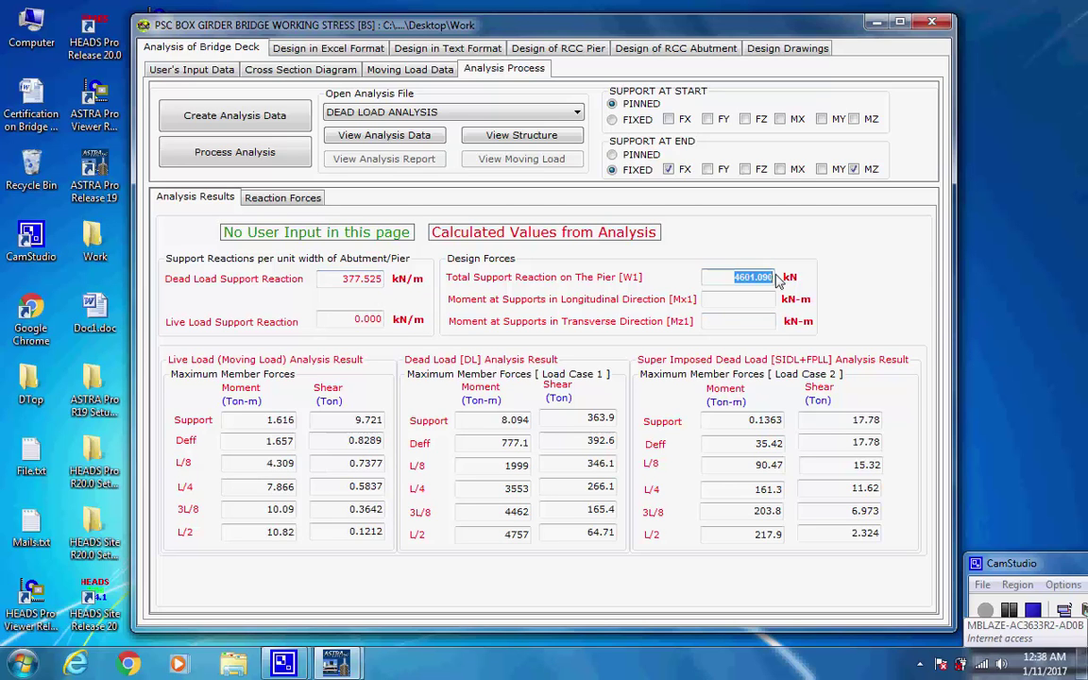
pyautogui.click(761, 276)
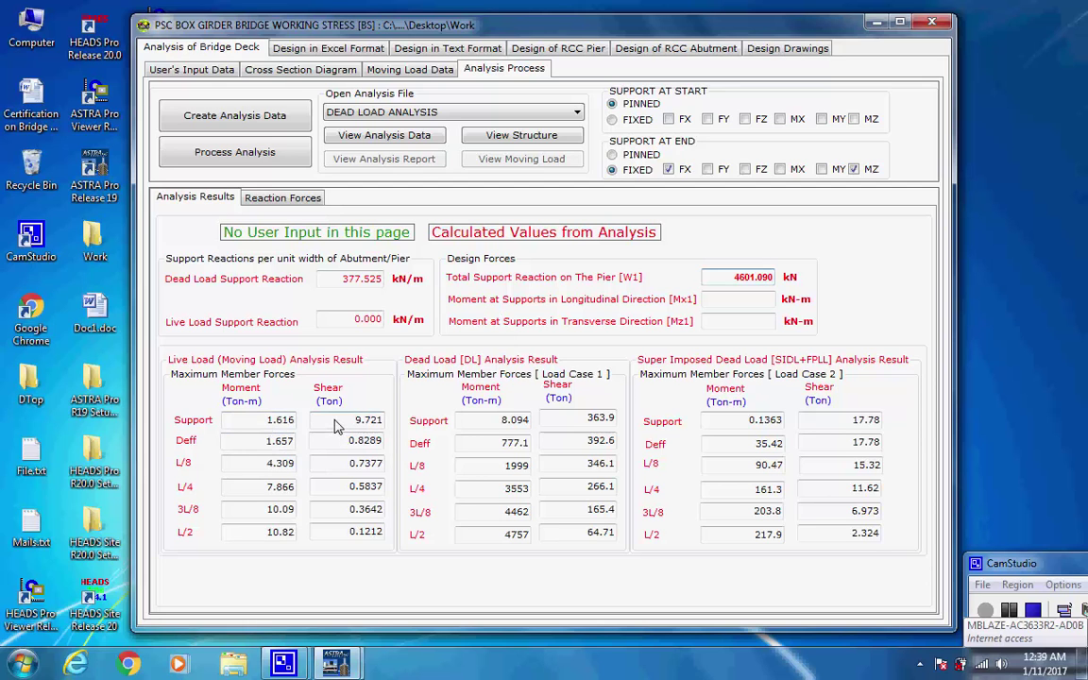
pyautogui.click(281, 200)
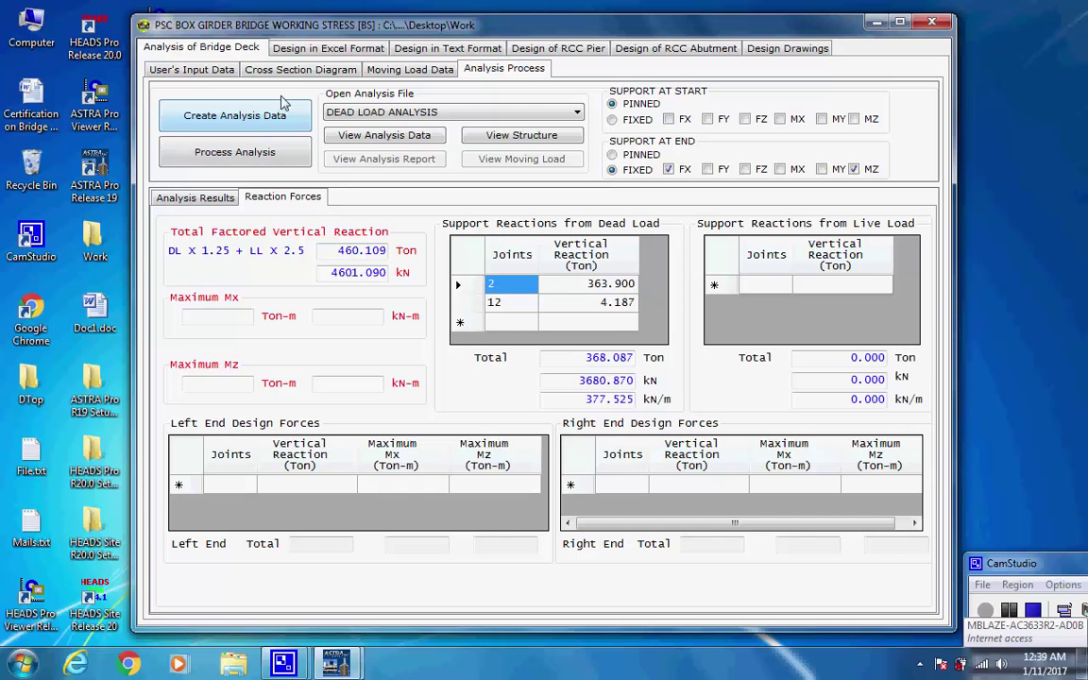
# Go to the deck design in Excel format and open the box girder workbook New Design Of PSC Box Girder.xls.
pyautogui.click(302, 51)
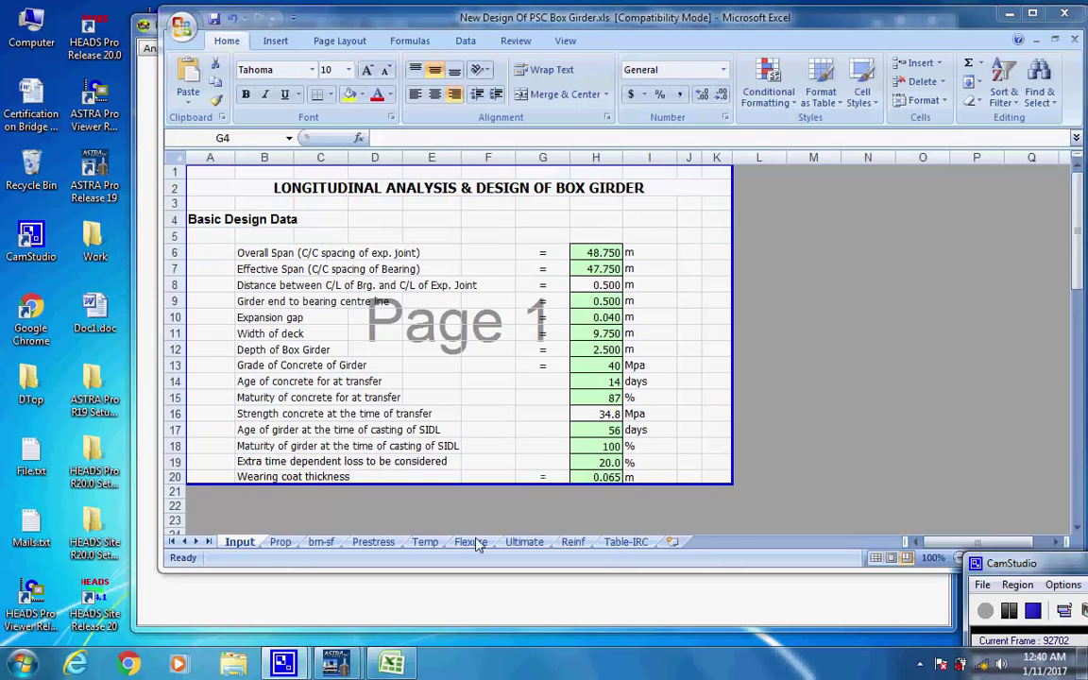
# Examine the box girder cross-section diagram, dimension table and computed section properties on the Prop sheet.
pyautogui.click(281, 542)
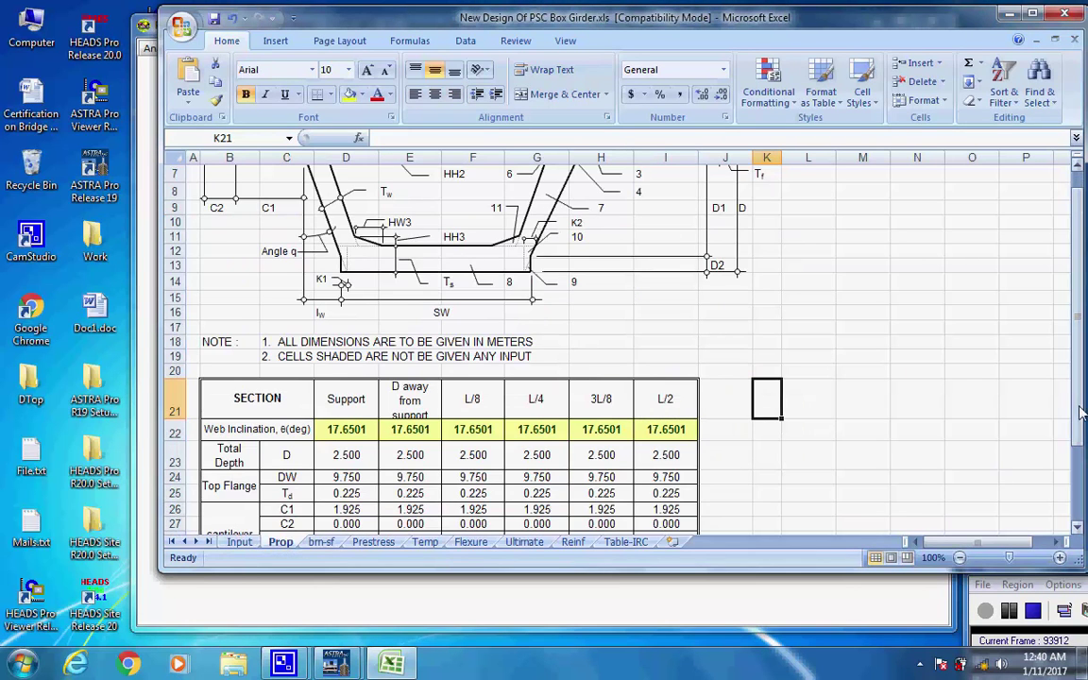
pyautogui.scroll(2, 897, 406)
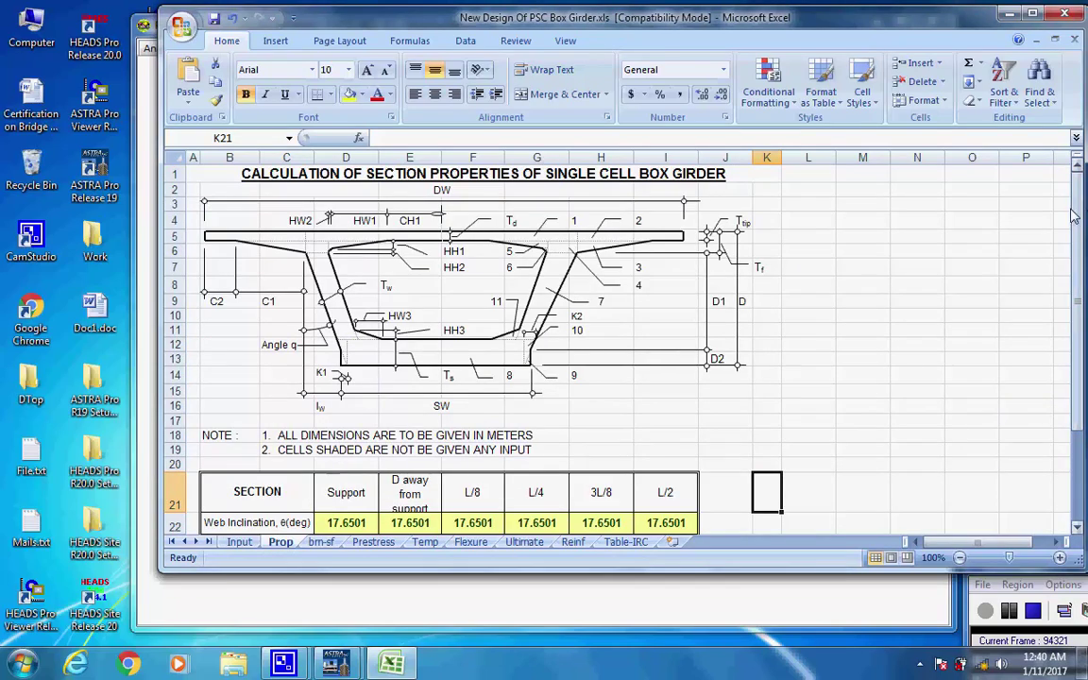
pyautogui.moveTo(1077, 219); pyautogui.dragTo(1083, 283)
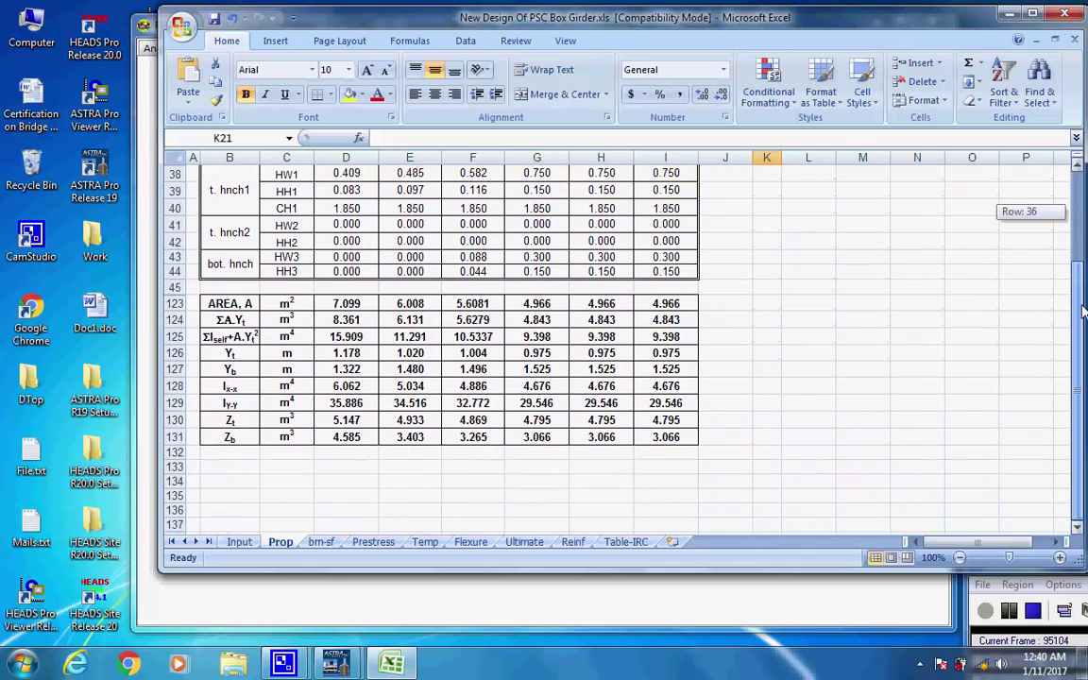
pyautogui.moveTo(1084, 167); pyautogui.dragTo(397, 529)
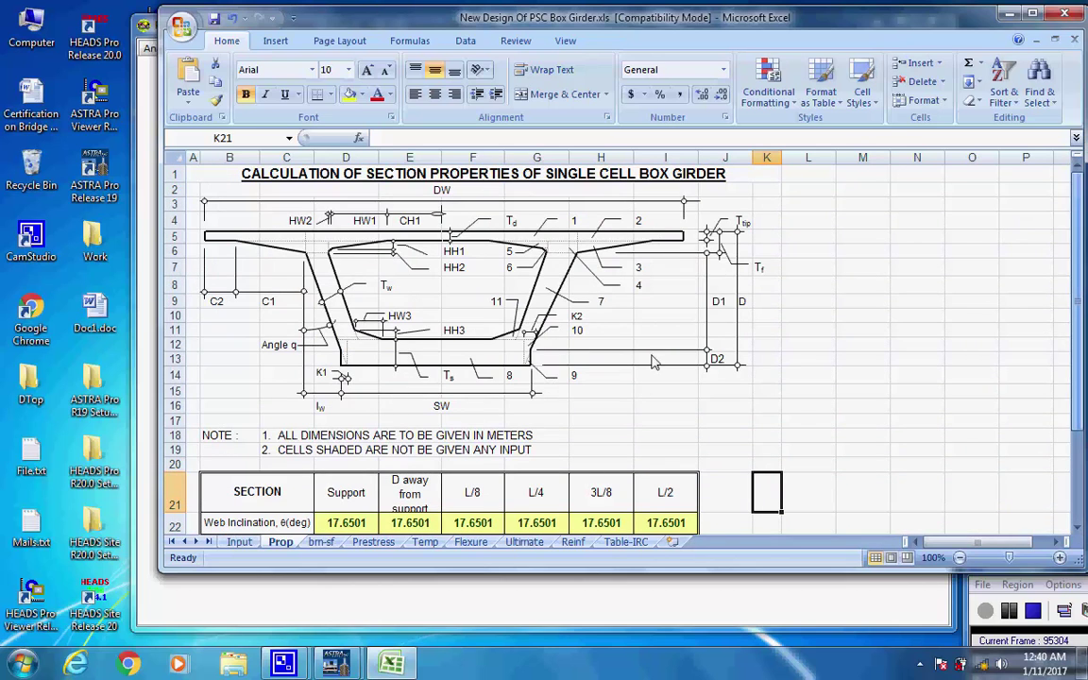
# Review the bending moment and shear force summary on the bm-sf sheet and the tendon and cable data on the Prestress sheet.
pyautogui.click(342, 540)
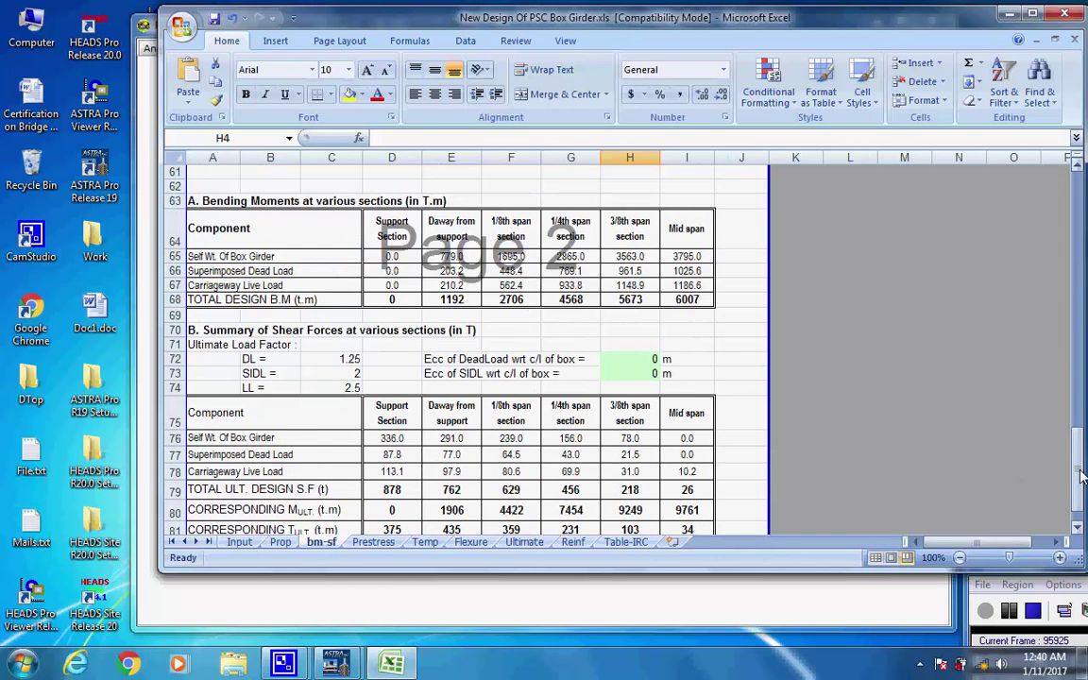
pyautogui.moveTo(1077, 464); pyautogui.dragTo(1060, 154)
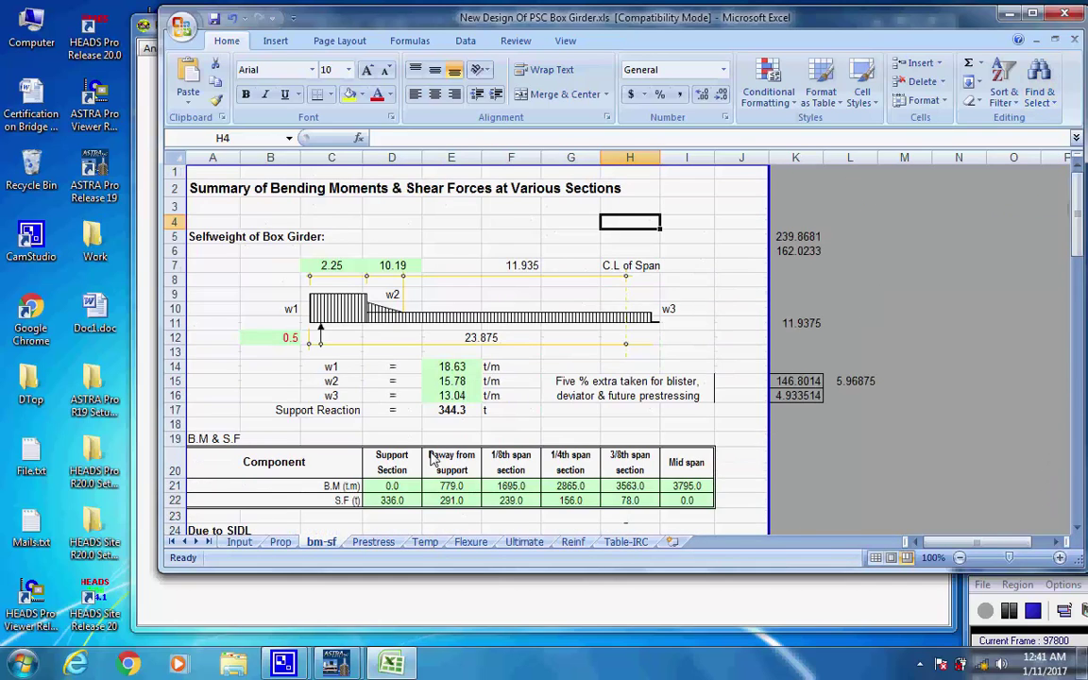
pyautogui.click(372, 541)
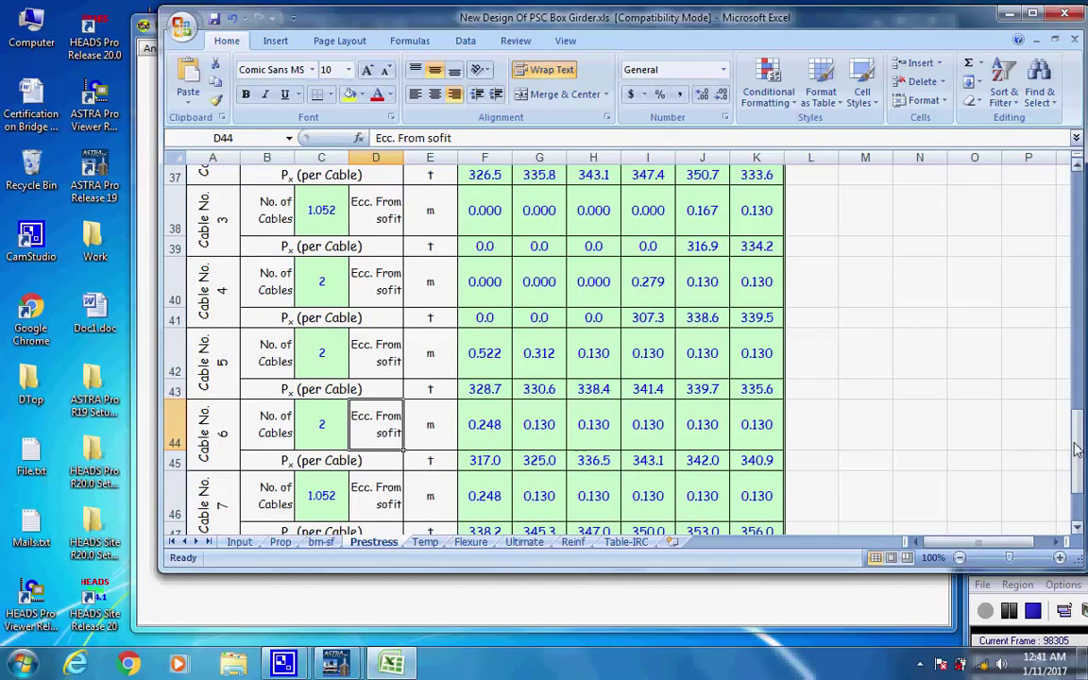
pyautogui.moveTo(1077, 439); pyautogui.dragTo(1083, 151)
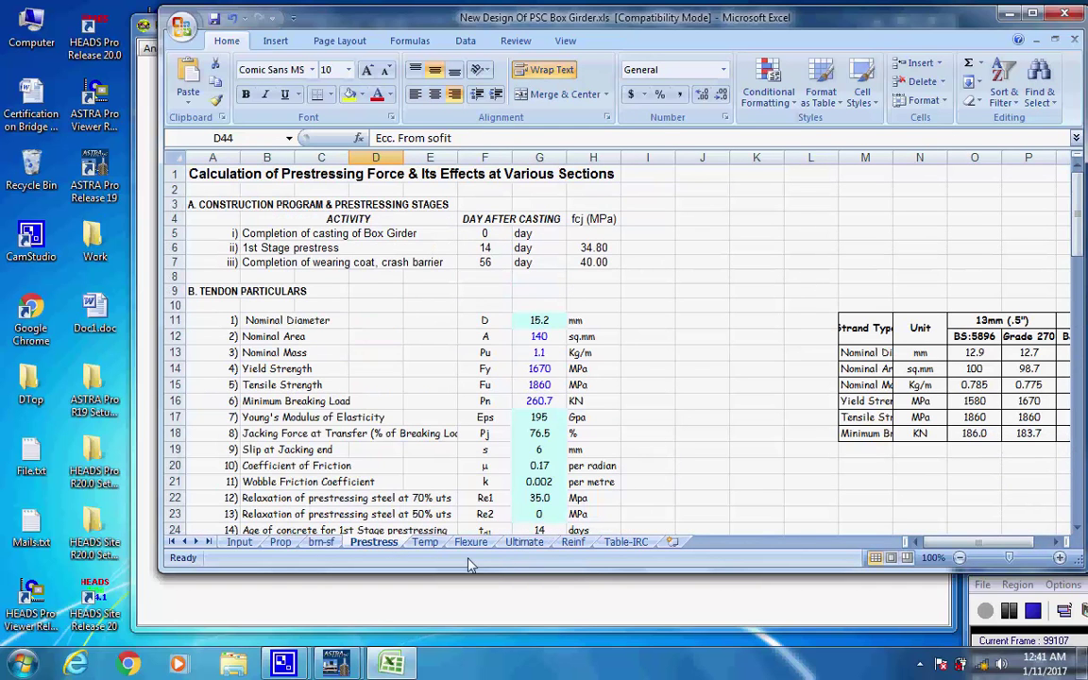
# Examine the temperature gradient load calculation and the resulting stress computations on the Temp sheet.
pyautogui.click(425, 542)
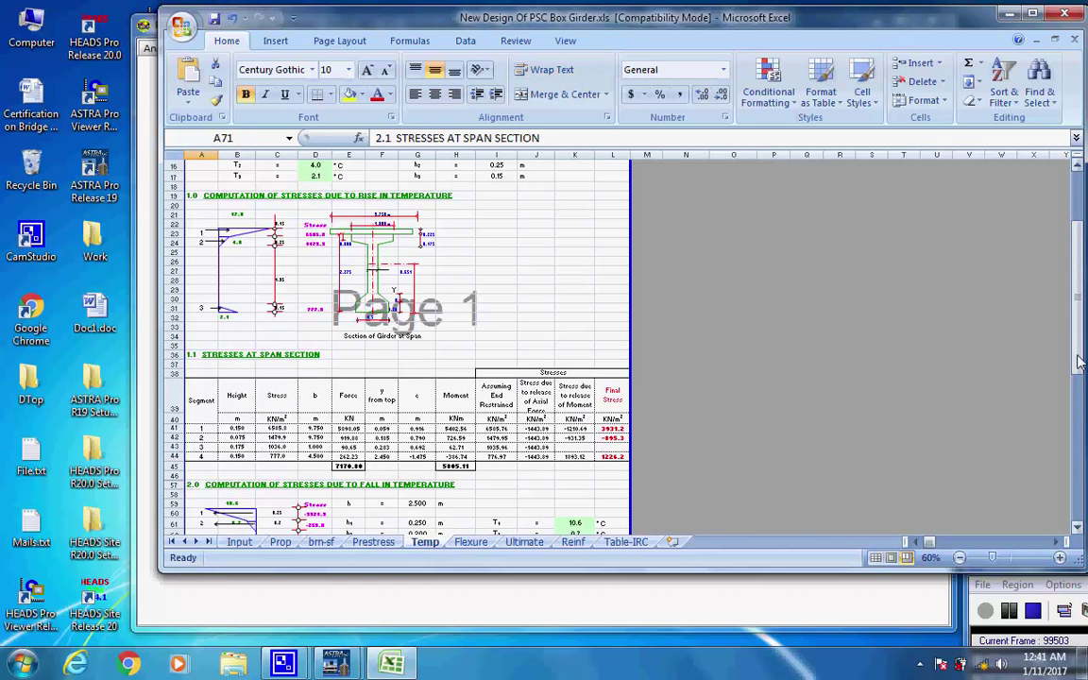
pyautogui.moveTo(1080, 326); pyautogui.dragTo(1079, 238)
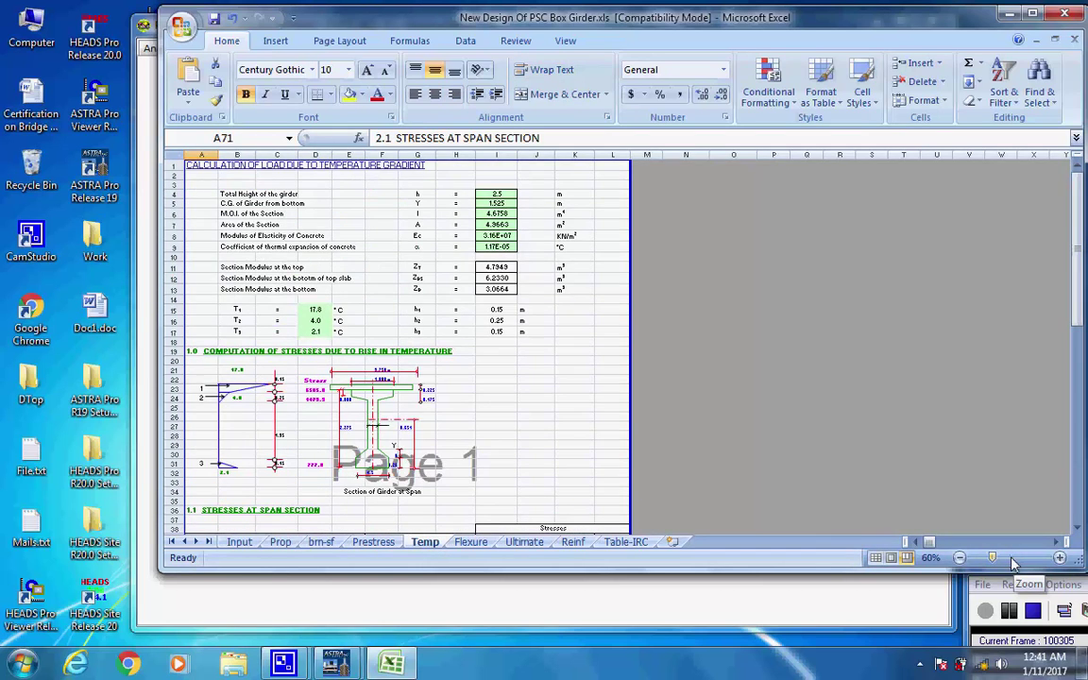
pyautogui.click(1011, 559)
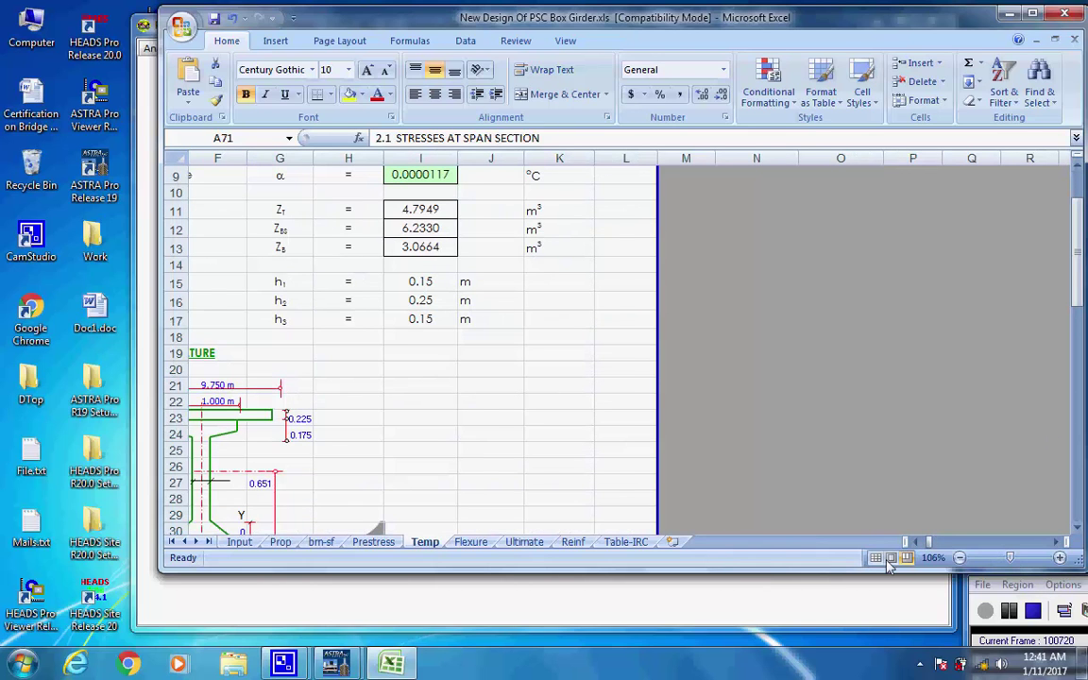
pyautogui.click(929, 543)
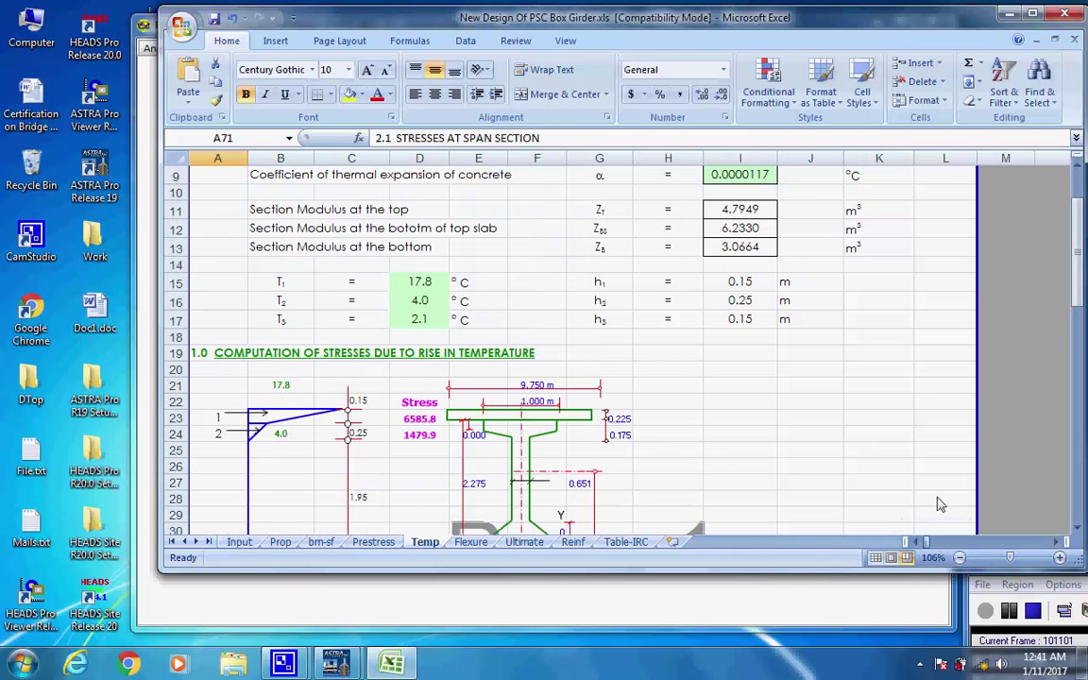
pyautogui.moveTo(1074, 279); pyautogui.dragTo(1056, 170)
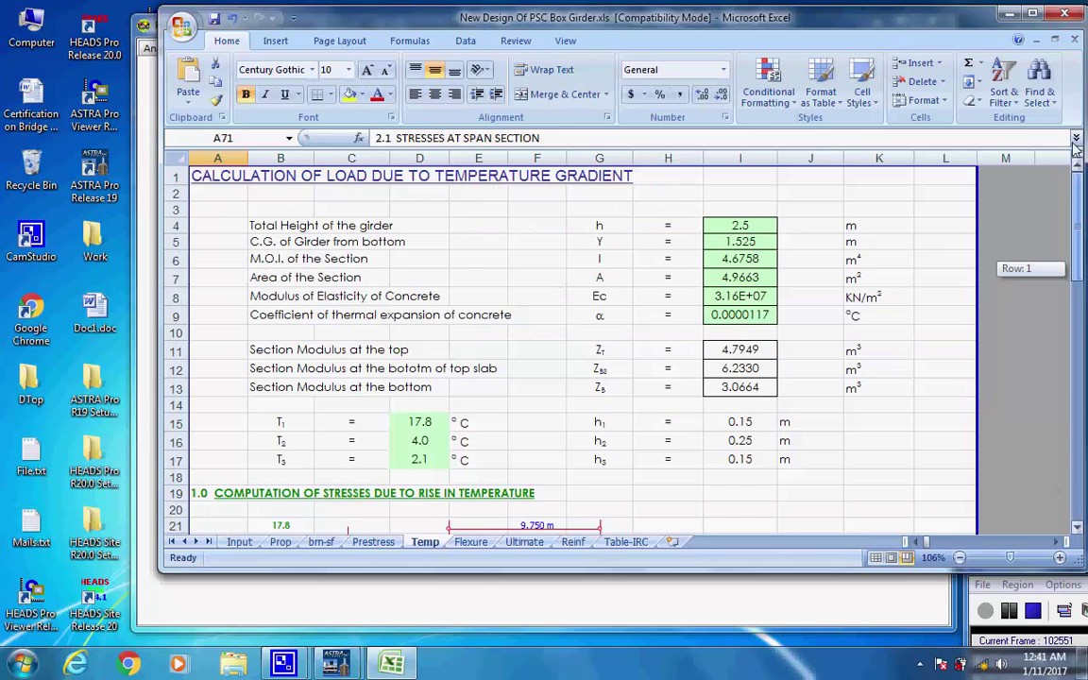
# Review the longitudinal flexural stress checks on the Flexure sheet and the ultimate shear check on the Ultimate sheet.
pyautogui.click(469, 542)
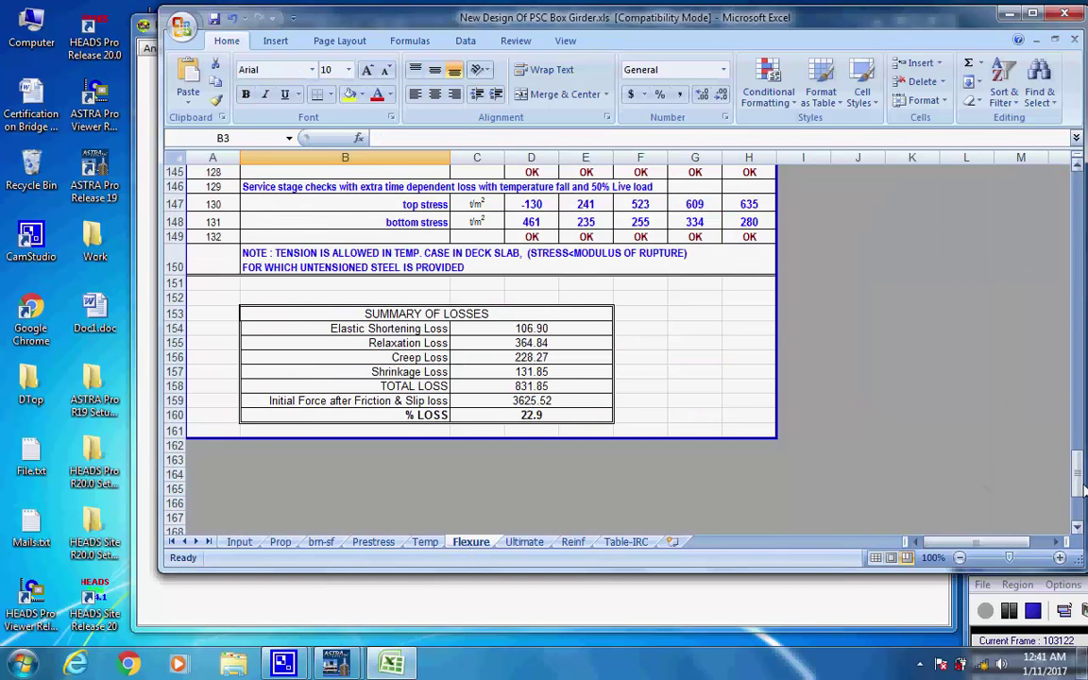
pyautogui.moveTo(1079, 486); pyautogui.dragTo(1077, 174)
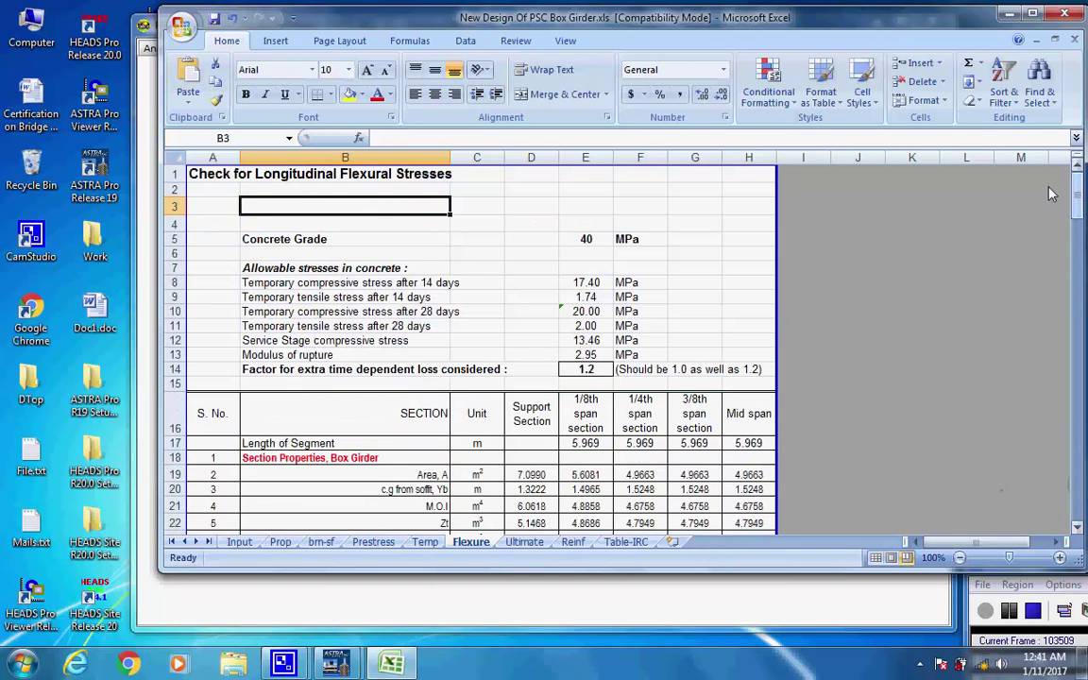
pyautogui.click(469, 174)
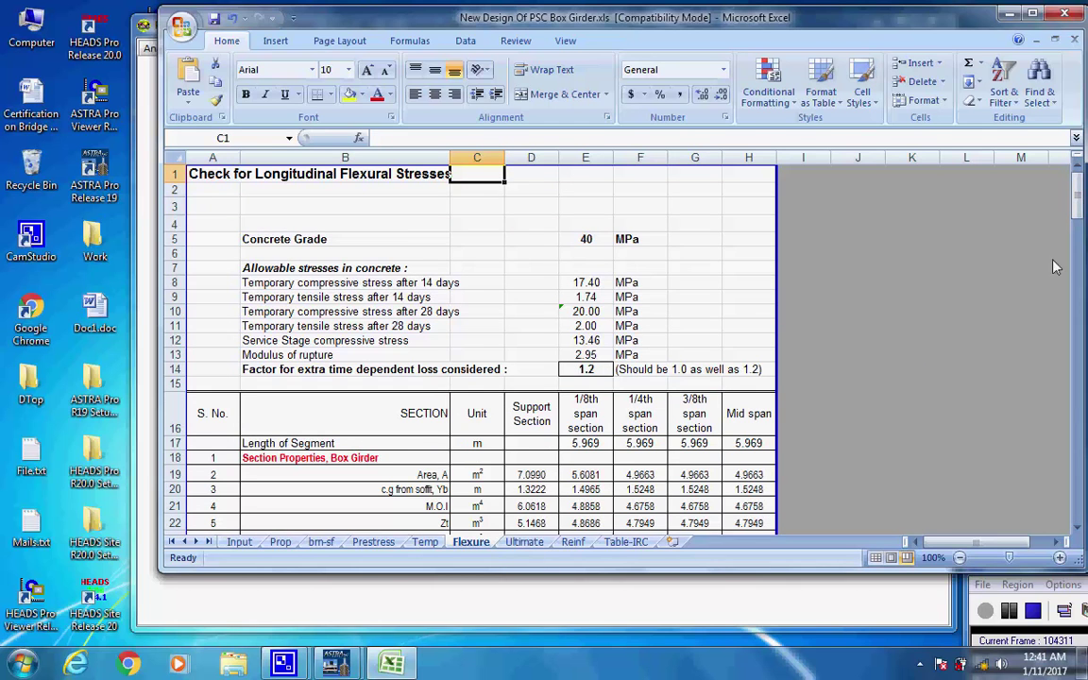
pyautogui.moveTo(1080, 204); pyautogui.dragTo(1025, 193)
pyautogui.click(523, 544)
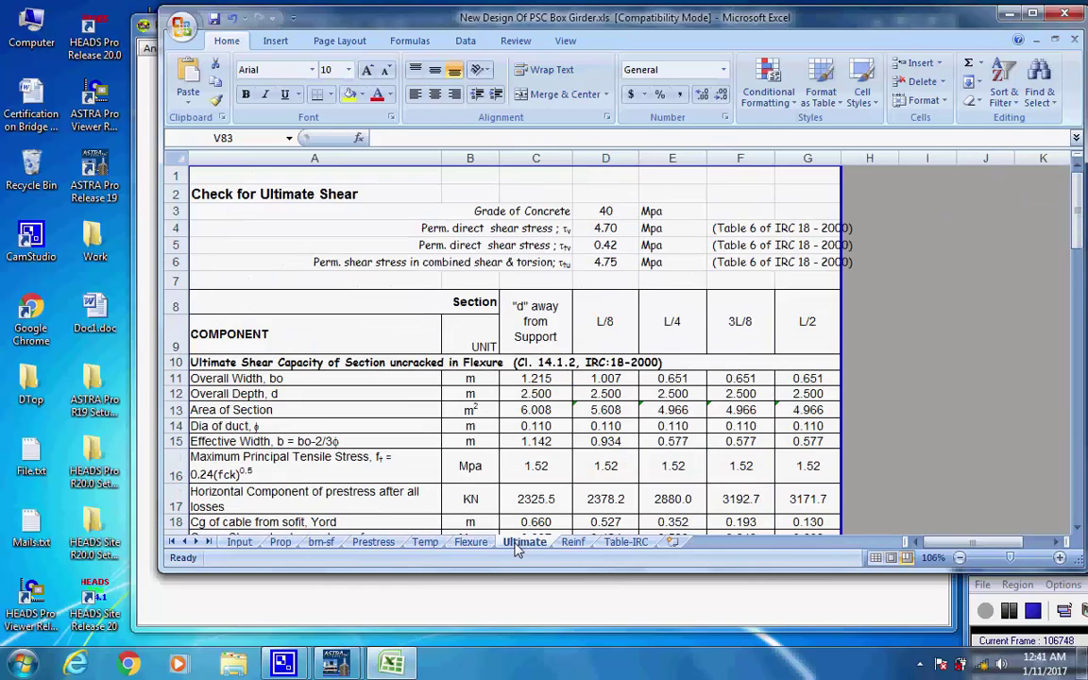
pyautogui.moveTo(1076, 249); pyautogui.dragTo(1077, 180)
# Review the steel calculations on the Reinf sheet and the concrete shear parameters on Table-IRC, closing the box girder workbook when finished.
pyautogui.click(572, 543)
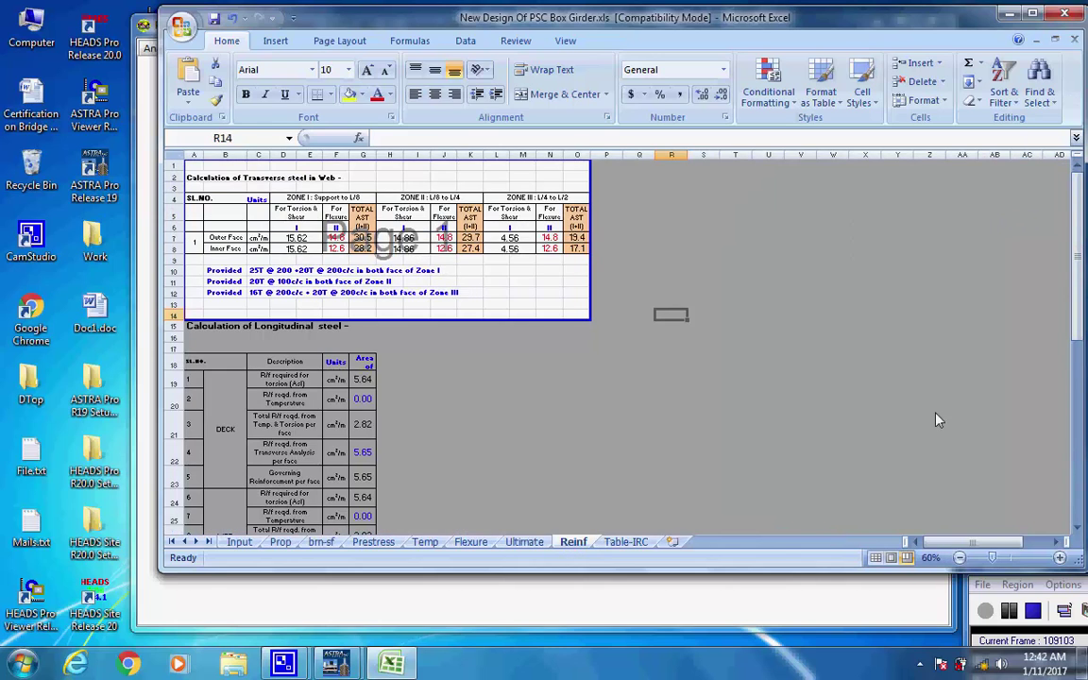
pyautogui.click(1011, 558)
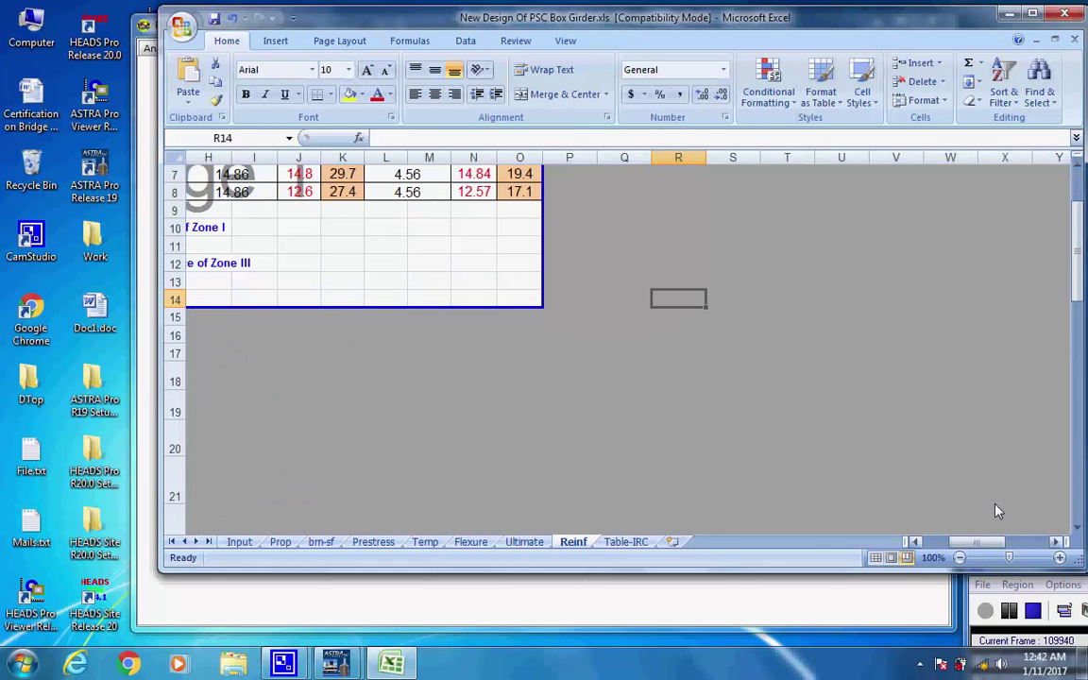
pyautogui.moveTo(1077, 269); pyautogui.dragTo(1039, 283)
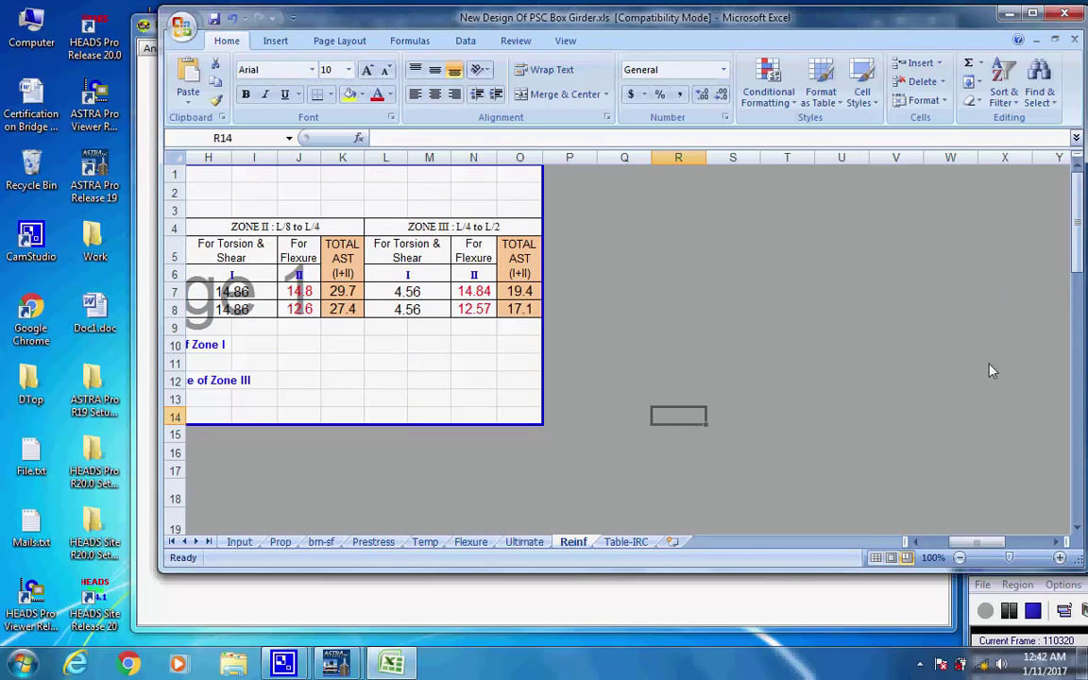
pyautogui.moveTo(991, 545); pyautogui.dragTo(870, 542)
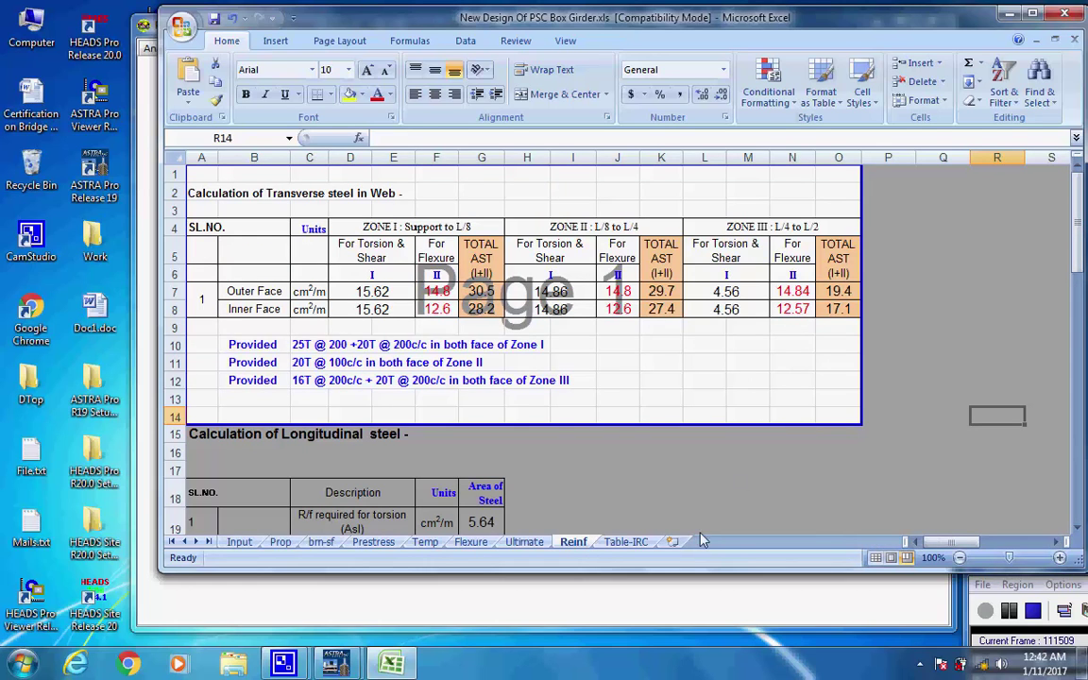
pyautogui.click(624, 544)
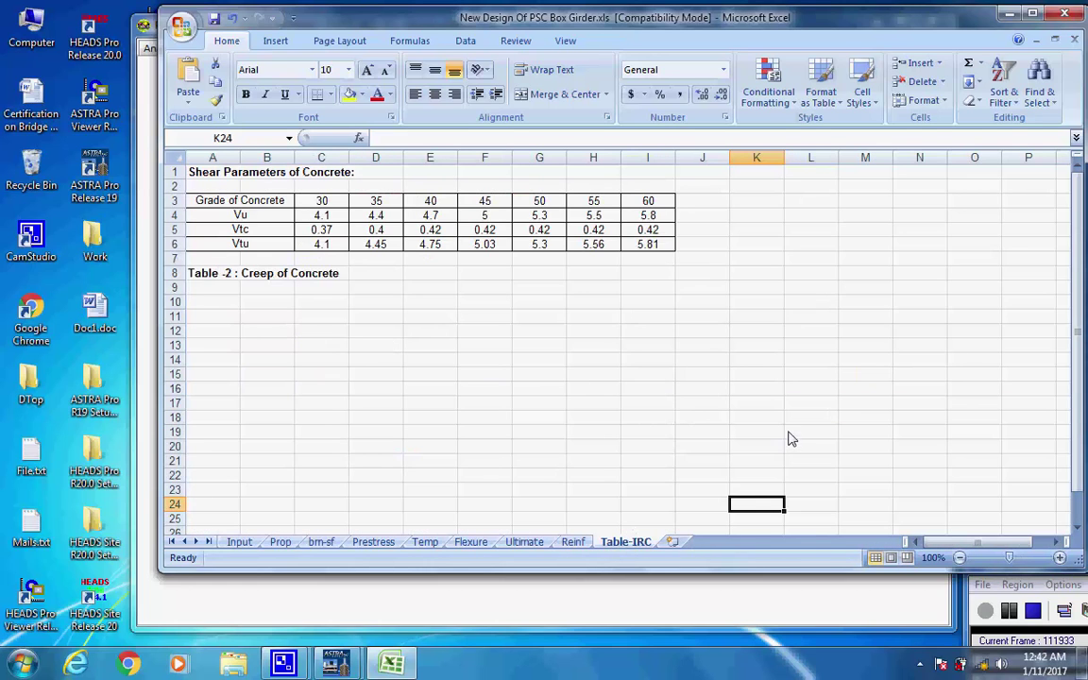
pyautogui.click(1064, 13)
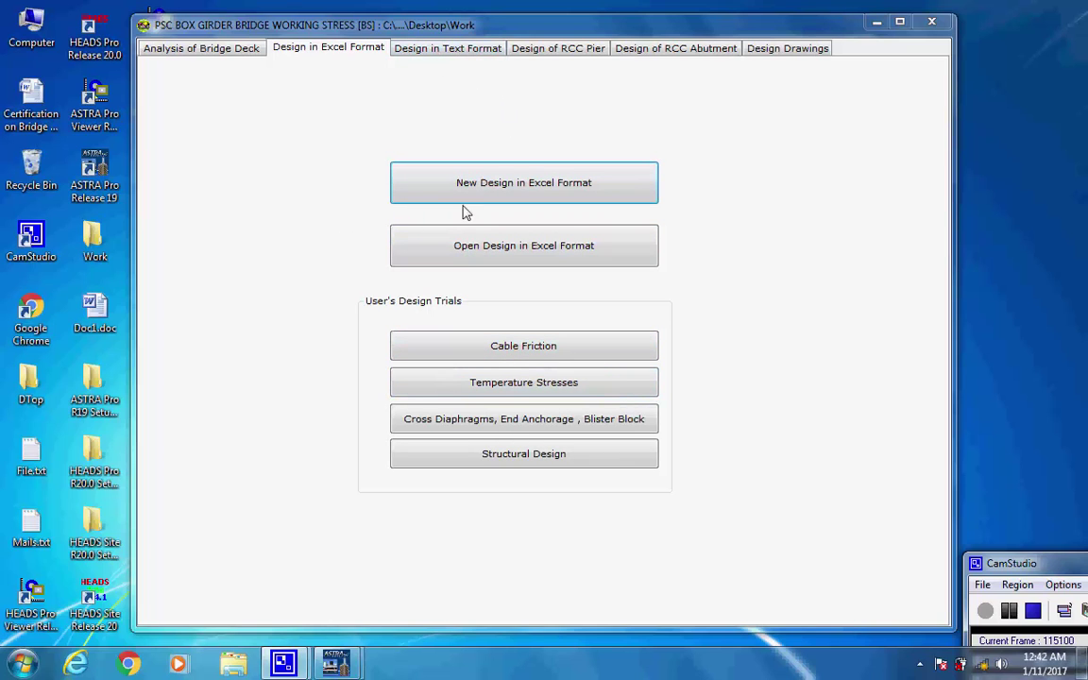
# Open the Cable Friction design trial workbook and review the friction and slip calculation on the Cable 2 sheet.
pyautogui.click(513, 347)
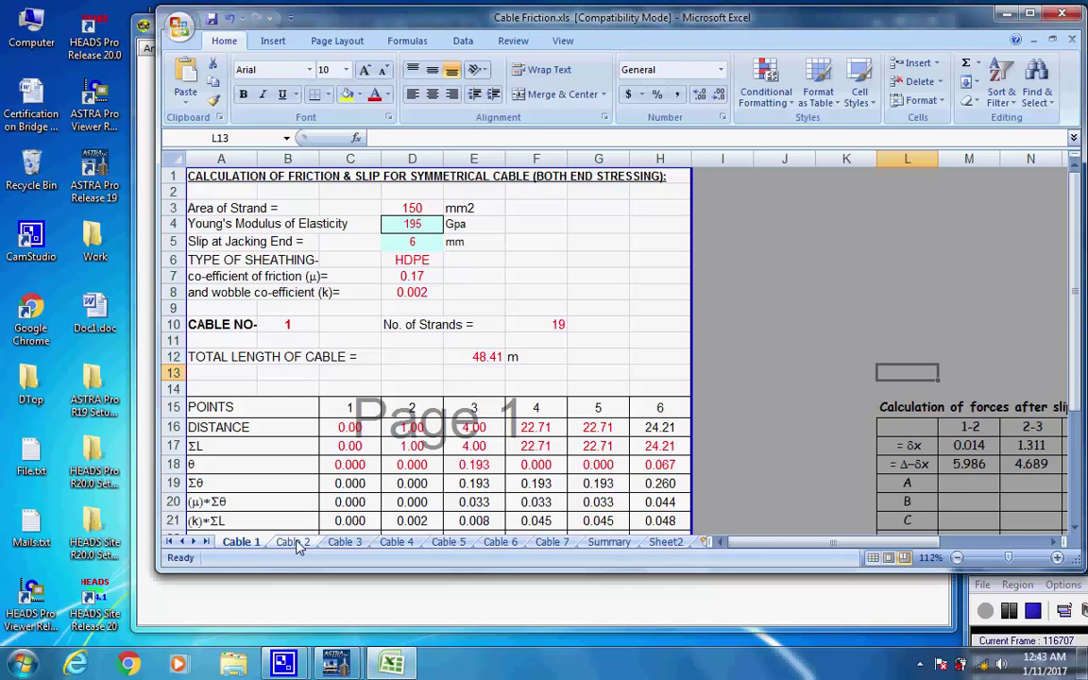
pyautogui.click(292, 542)
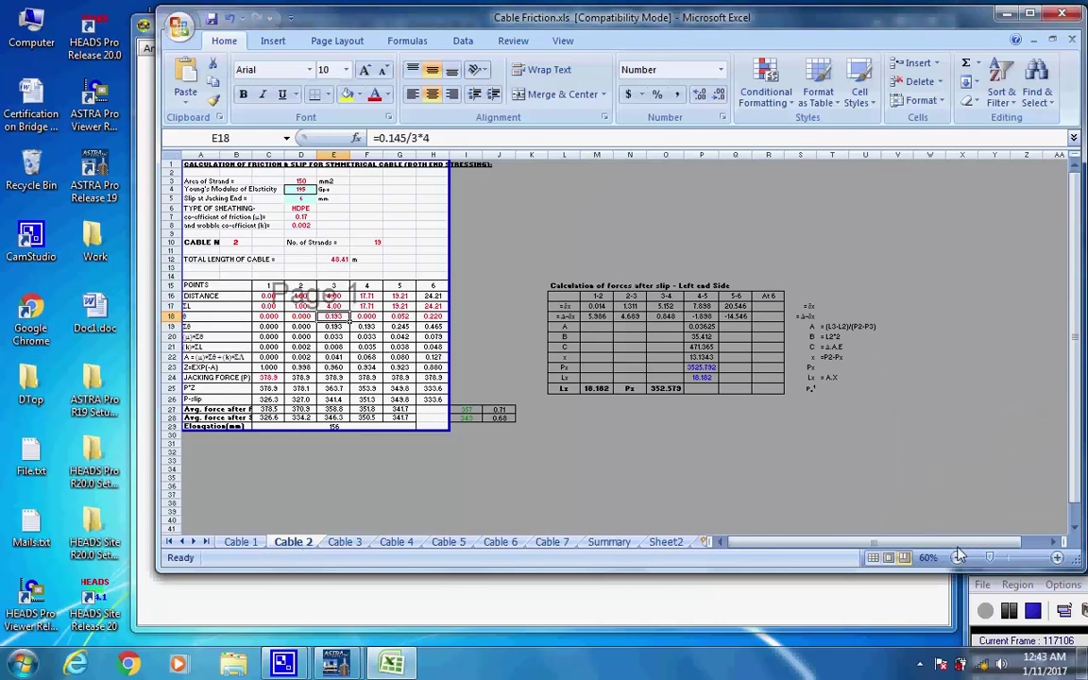
pyautogui.click(1006, 558)
pyautogui.moveTo(909, 543); pyautogui.dragTo(847, 542)
pyautogui.moveTo(966, 475); pyautogui.dragTo(961, 233)
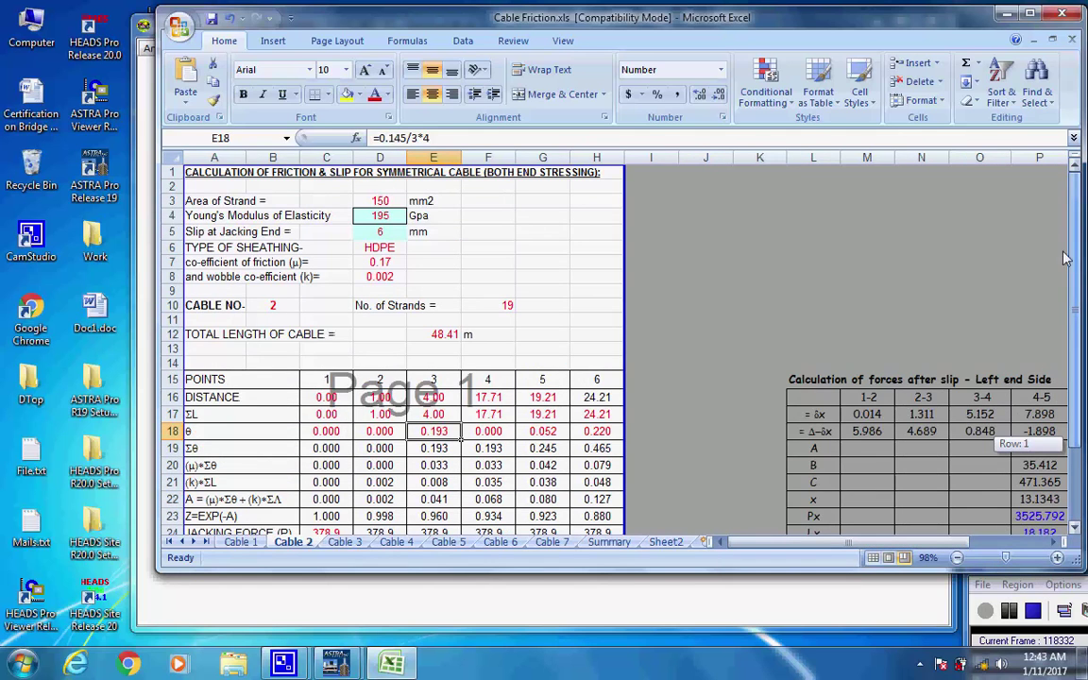
# Examine the friction and slip calculation and the forces after slip on the Cable 3 sheet.
pyautogui.click(337, 545)
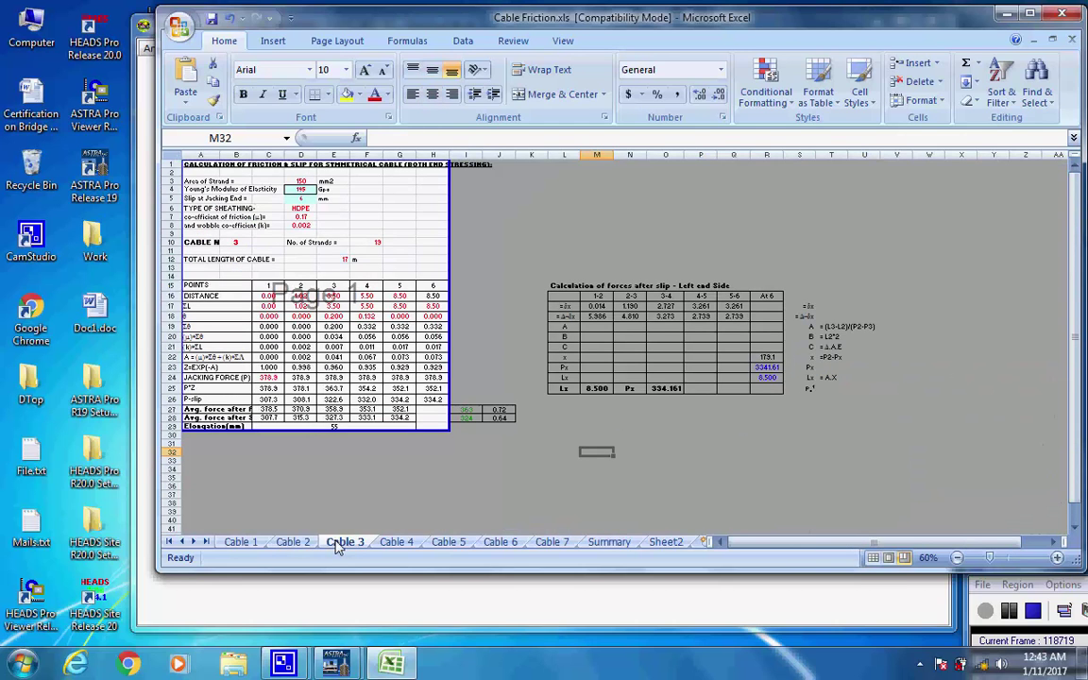
pyautogui.click(1007, 558)
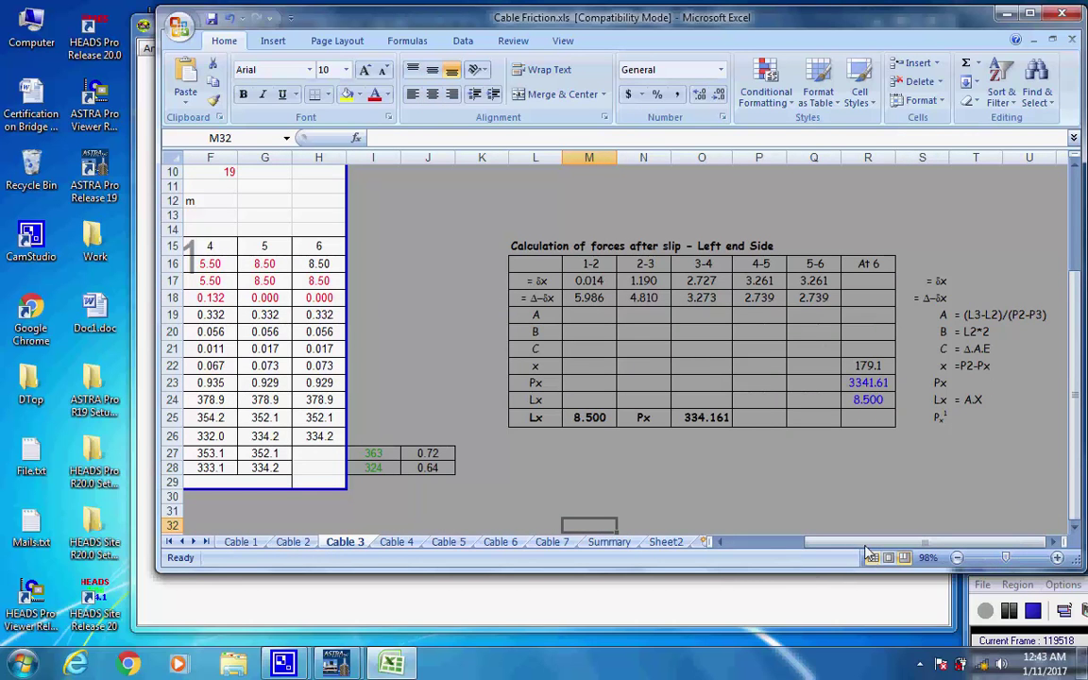
pyautogui.moveTo(835, 543); pyautogui.dragTo(624, 546)
pyautogui.moveTo(1073, 463); pyautogui.dragTo(1073, 444)
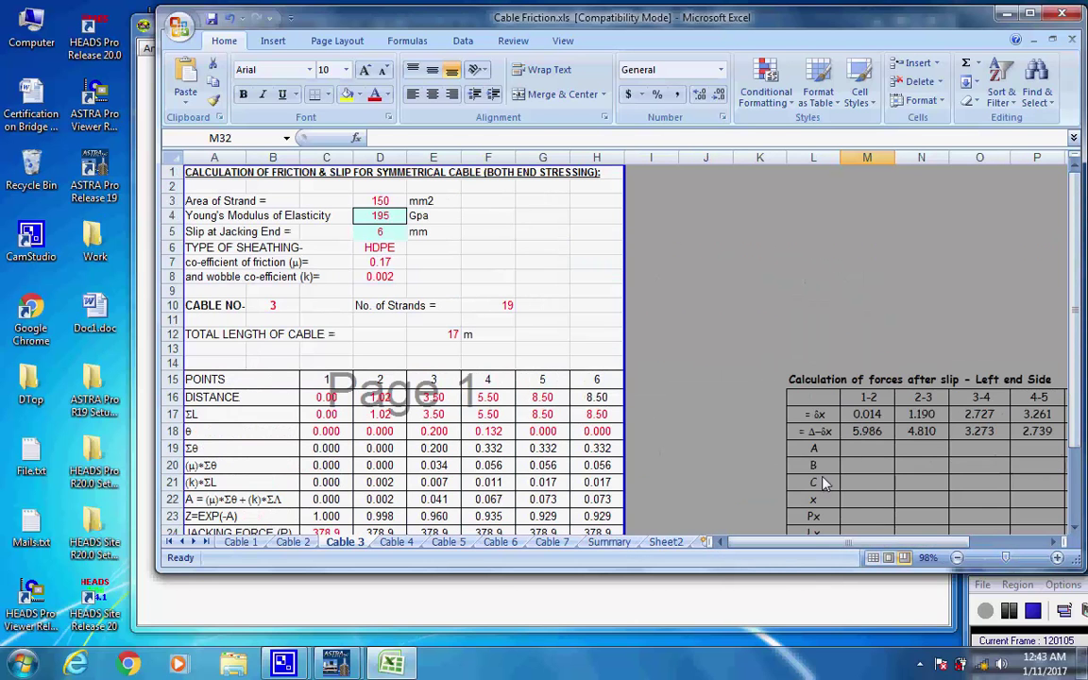
# Check the friction and slip calculation for cable 4 on its own sheet.
pyautogui.click(406, 543)
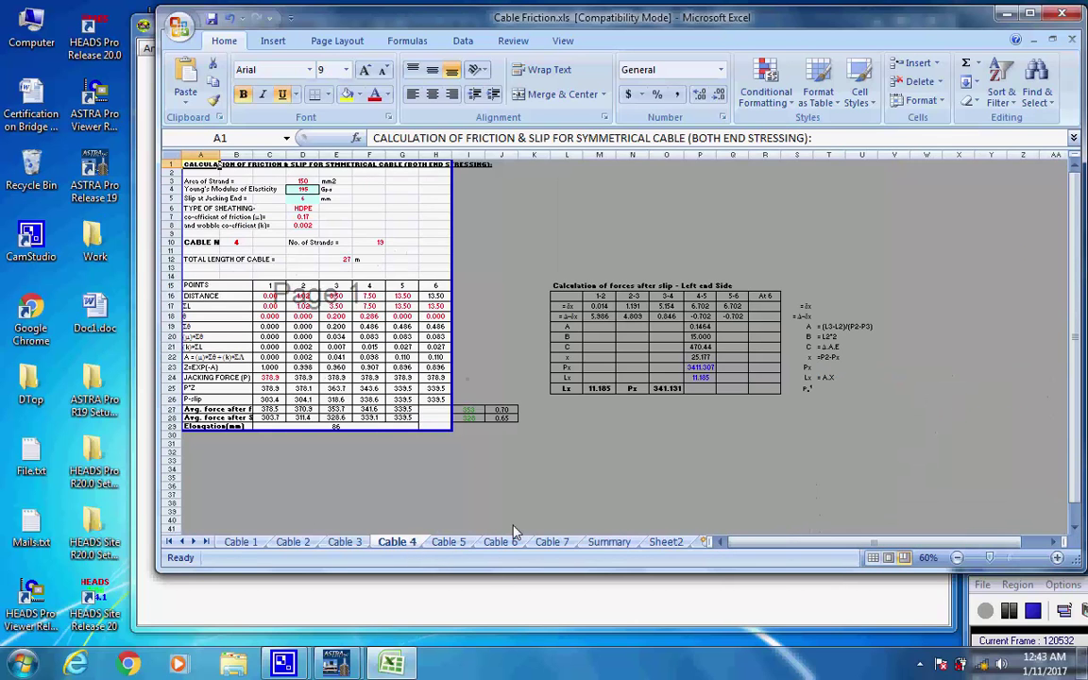
pyautogui.click(1009, 558)
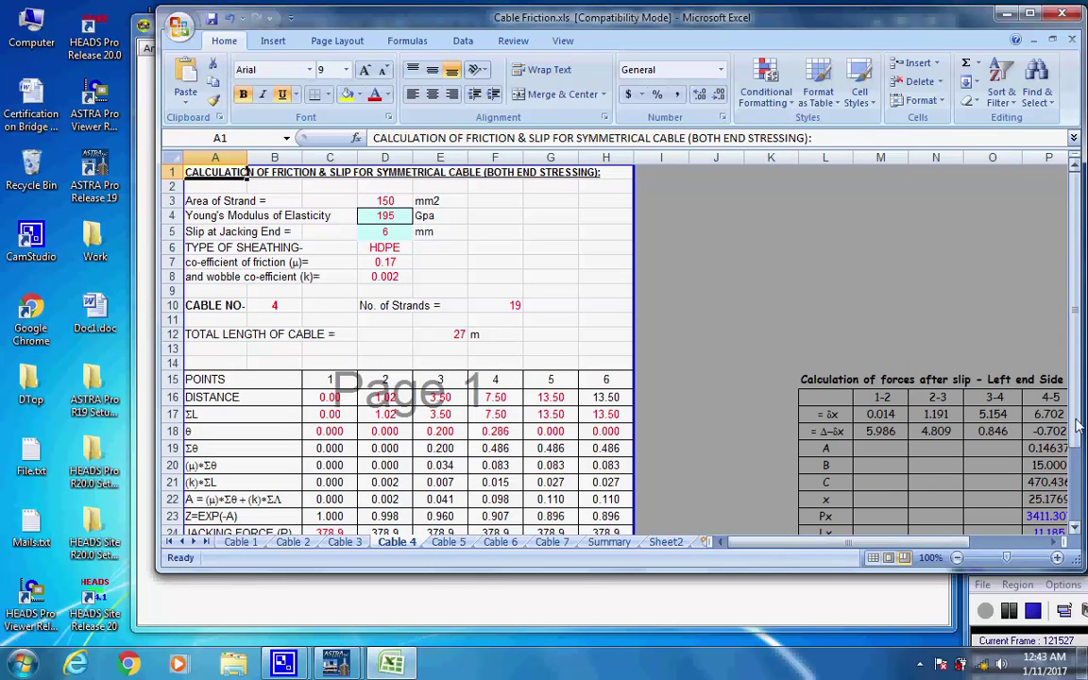
pyautogui.moveTo(1072, 340); pyautogui.dragTo(947, 248)
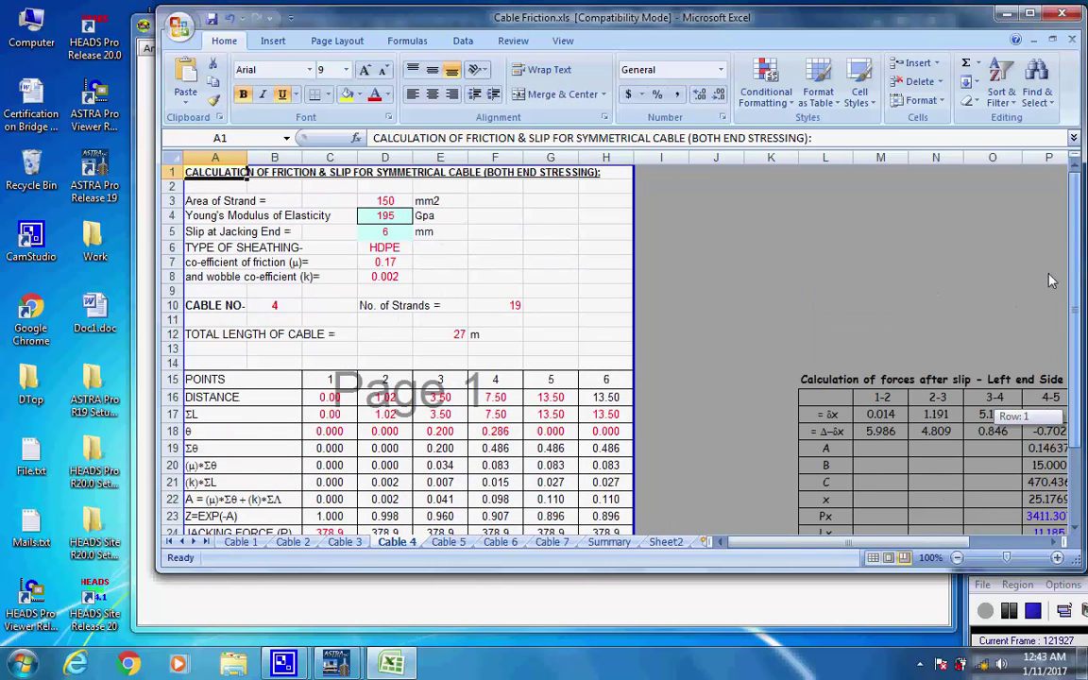
# Look through the cable 5 sheet, covering its friction and slip values and the forces after slip.
pyautogui.click(449, 545)
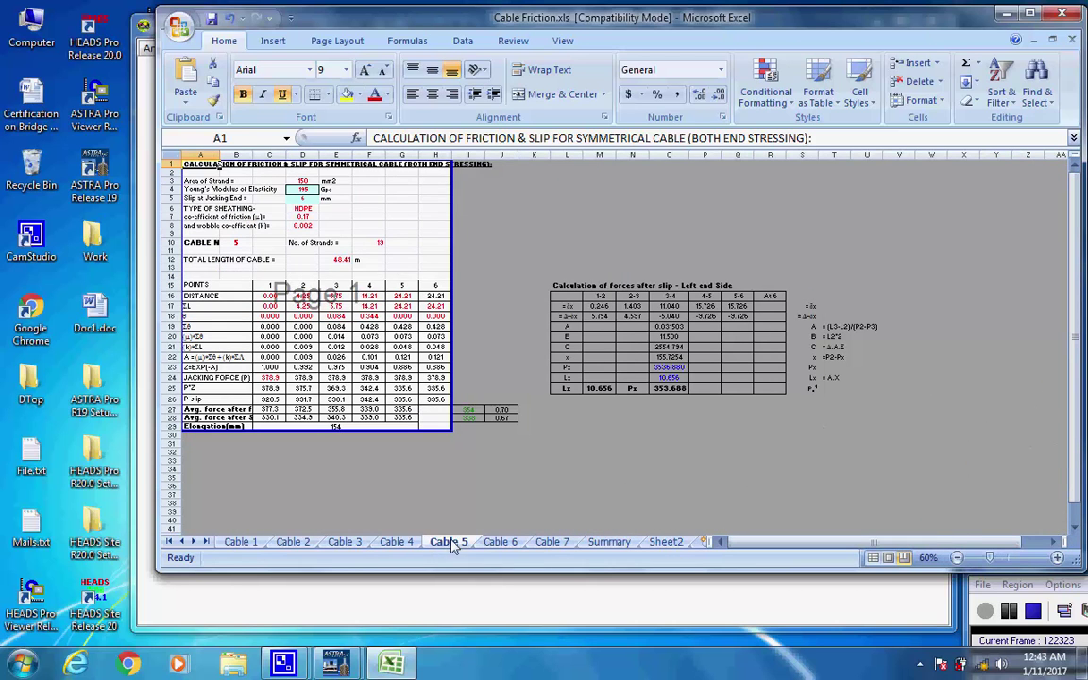
pyautogui.click(1007, 558)
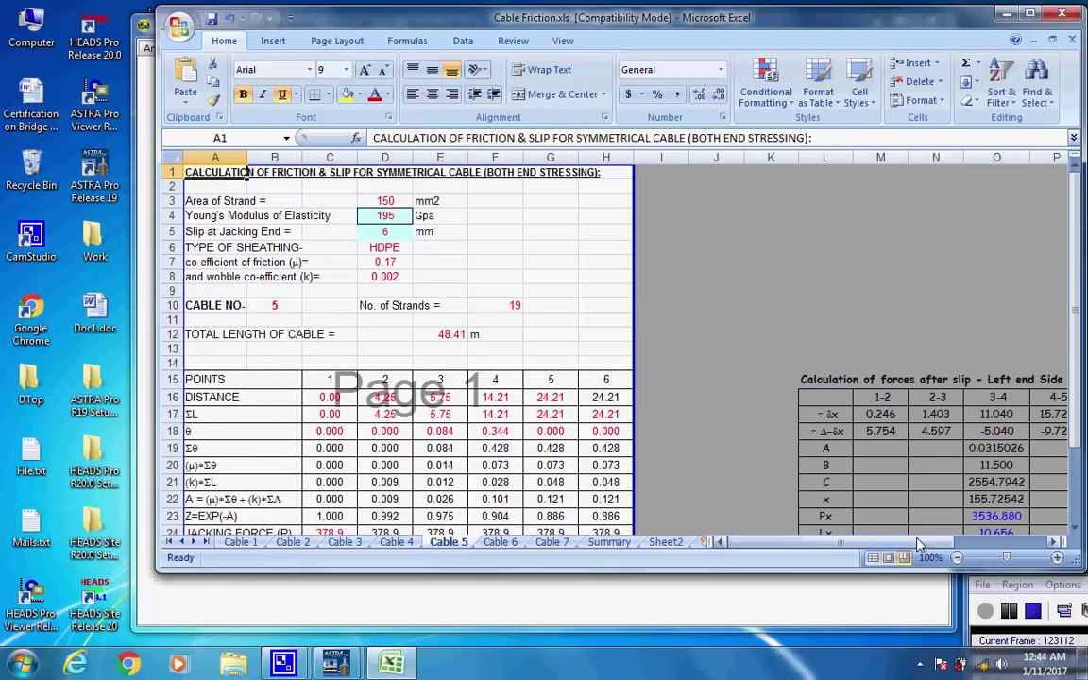
pyautogui.moveTo(850, 543); pyautogui.dragTo(789, 546)
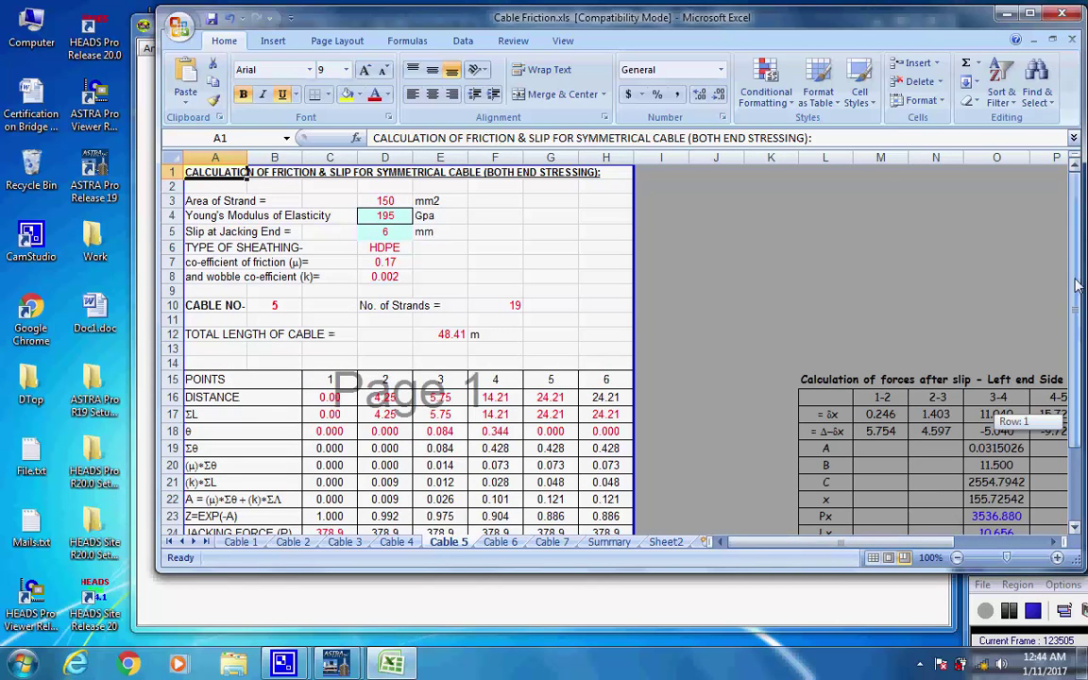
# Examine the friction and slip calculations and the forces after slip on the Cable 6 and Cable 7 sheets.
pyautogui.click(500, 542)
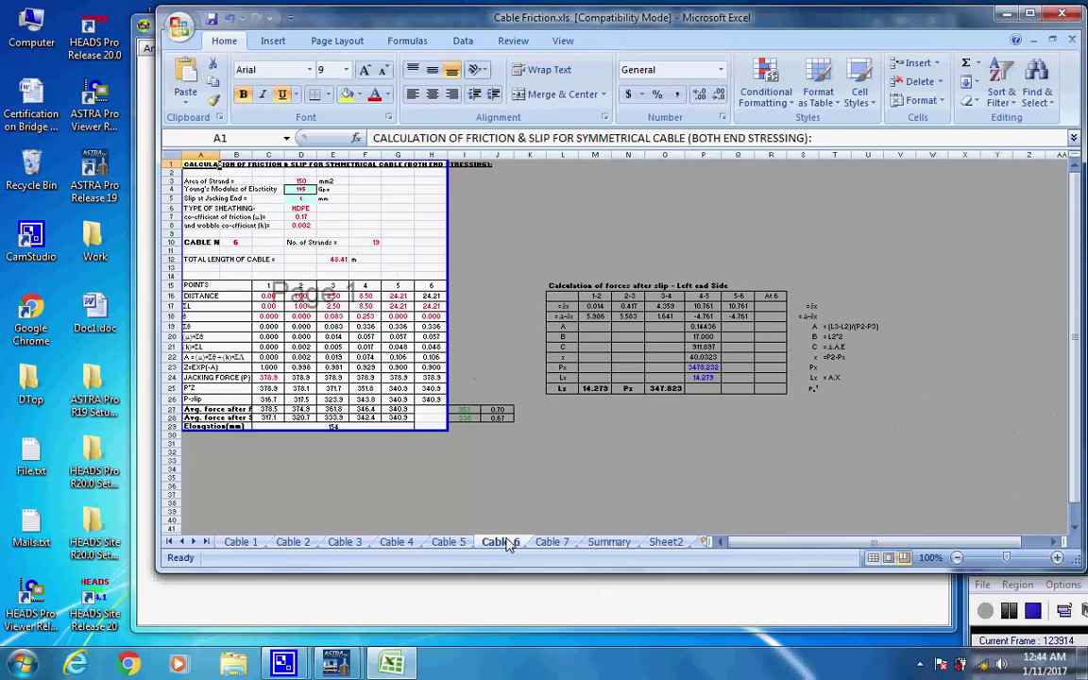
pyautogui.click(1008, 558)
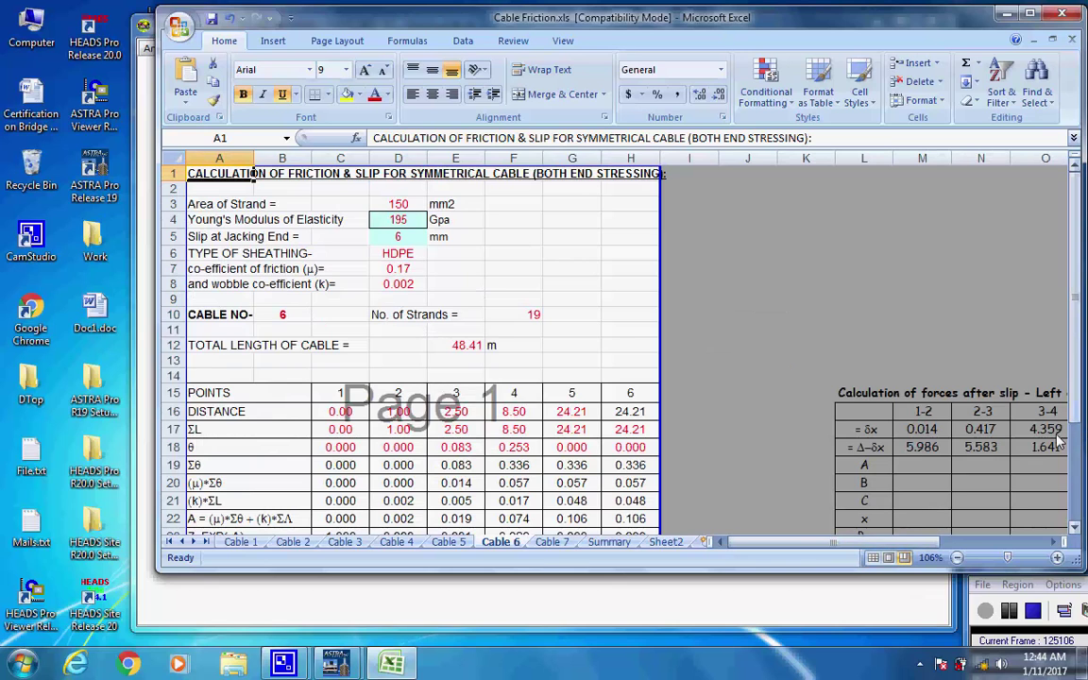
pyautogui.click(558, 544)
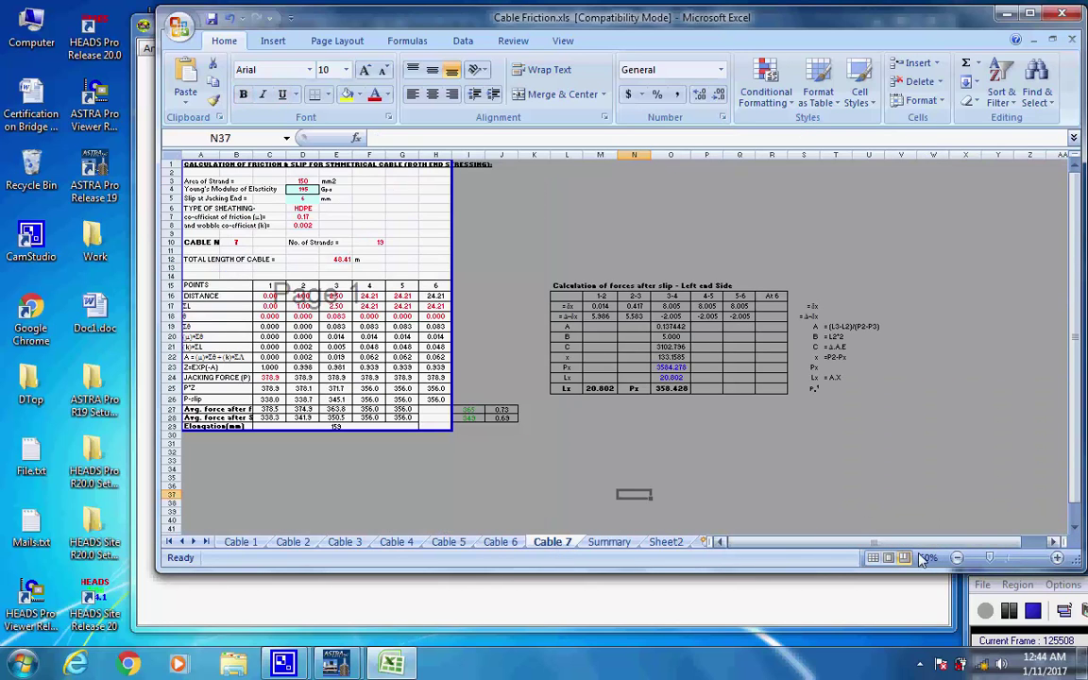
pyautogui.click(1009, 558)
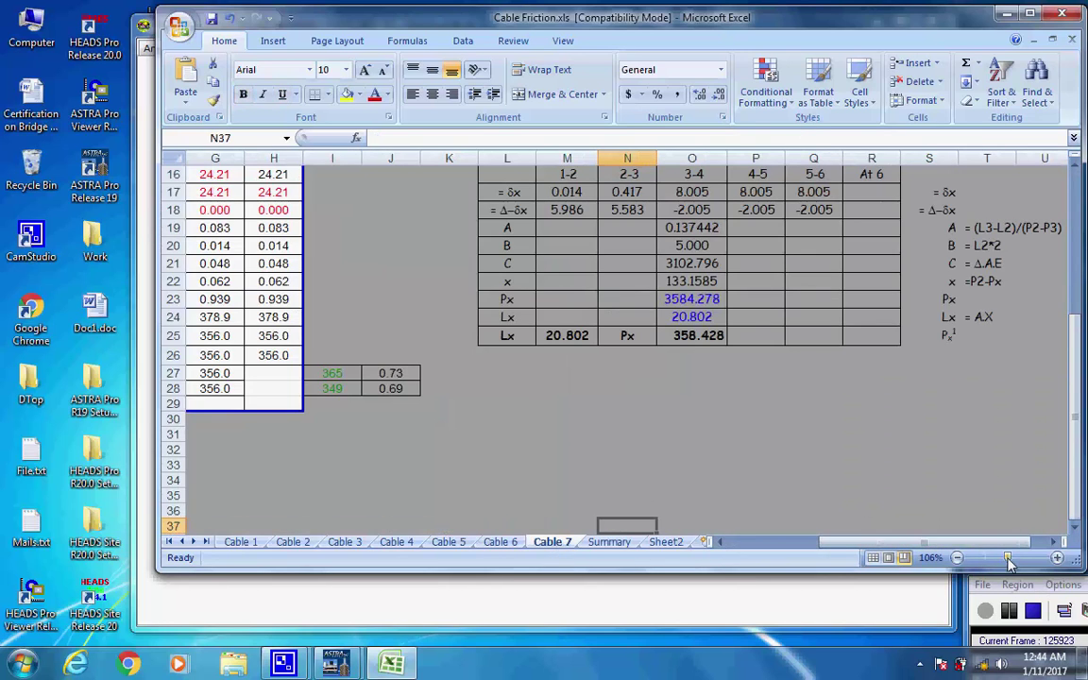
pyautogui.moveTo(859, 550); pyautogui.dragTo(623, 491)
pyautogui.moveTo(1083, 505); pyautogui.dragTo(1017, 361)
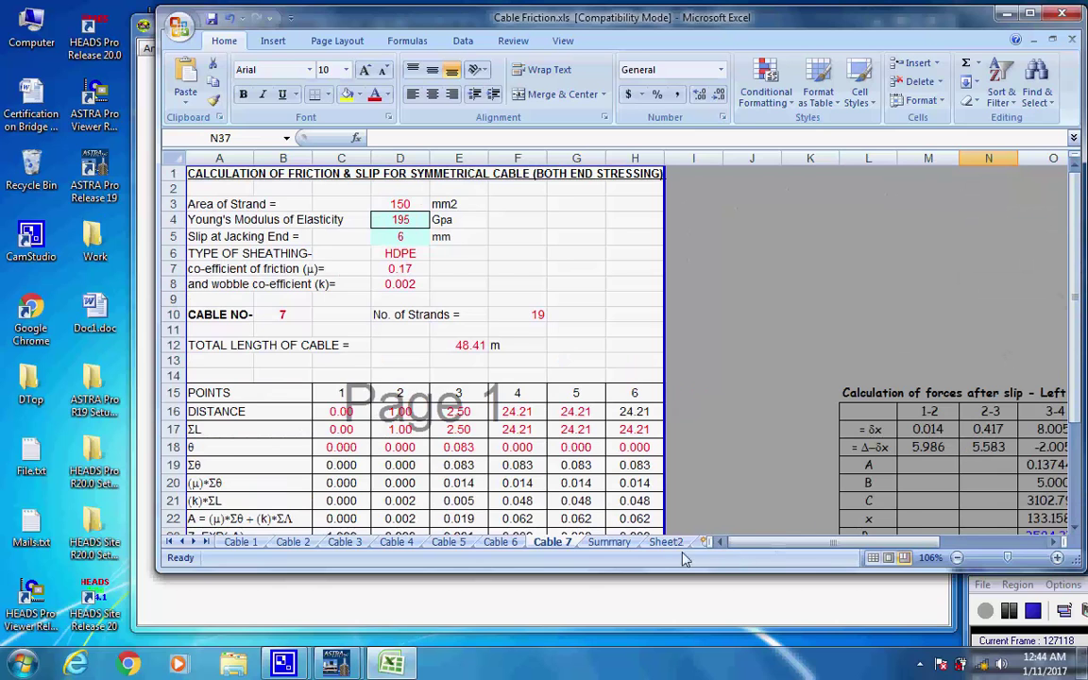
# Review the Summary sheet of cable forces after friction and slip losses, and close the Cable Friction workbook.
pyautogui.click(610, 542)
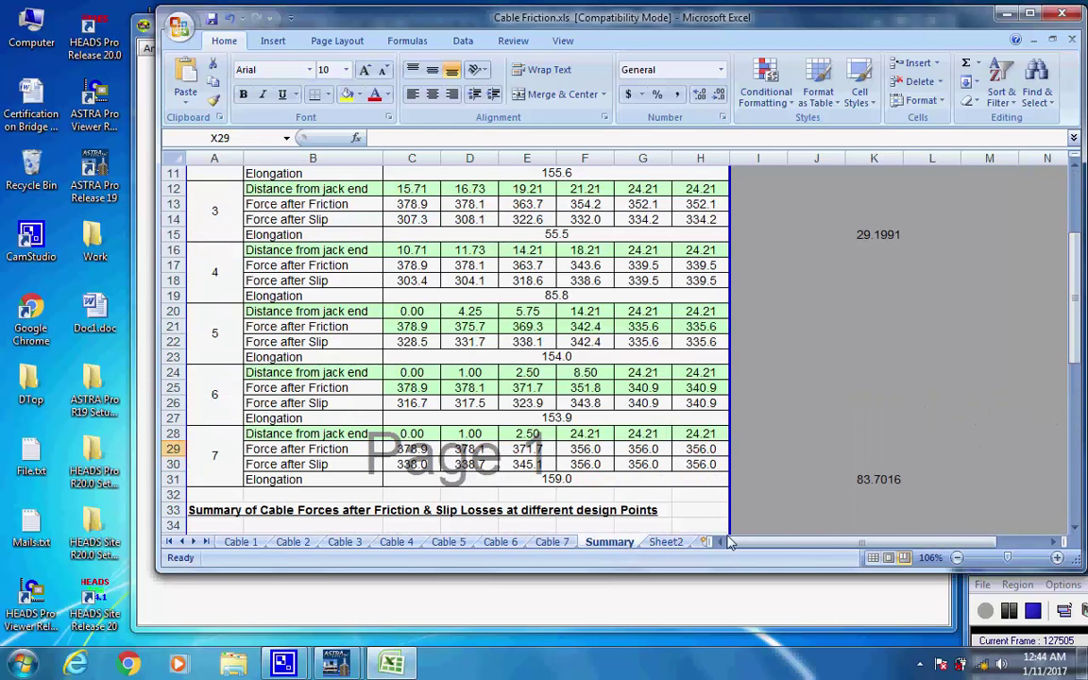
pyautogui.moveTo(1080, 358); pyautogui.dragTo(1075, 257)
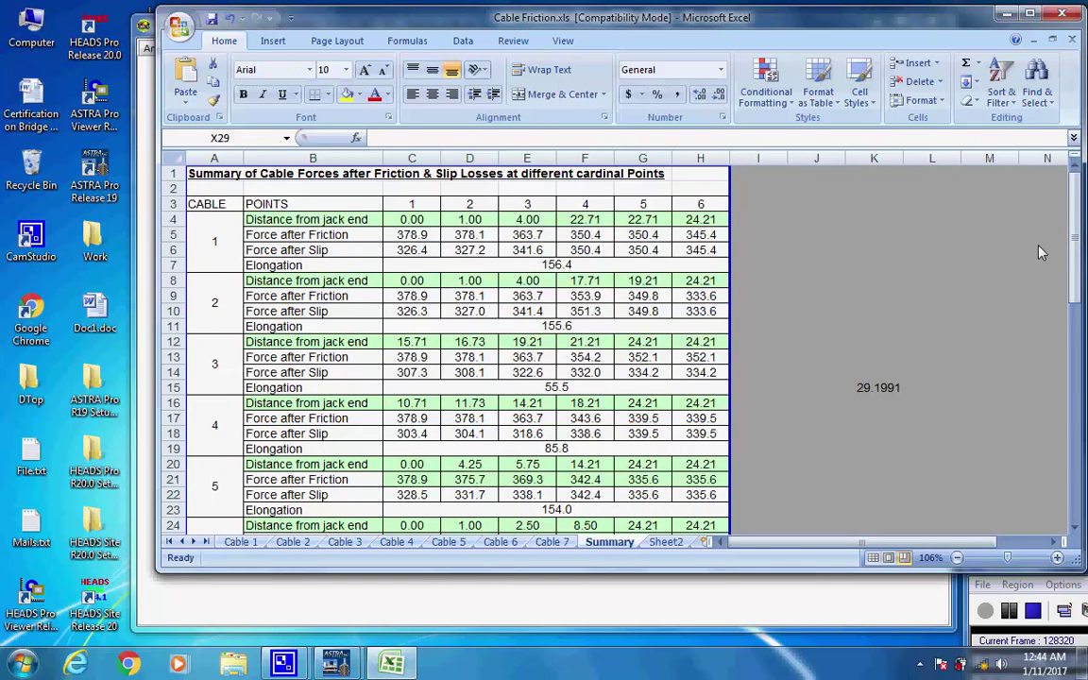
pyautogui.moveTo(1079, 244); pyautogui.dragTo(1067, 170)
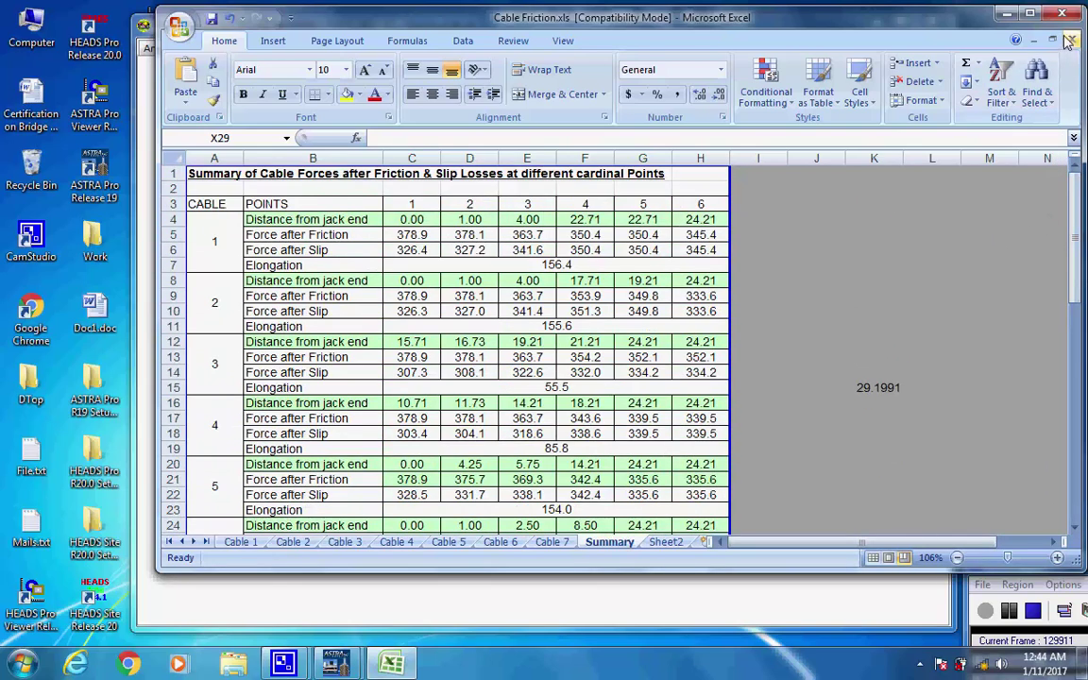
pyautogui.click(1063, 16)
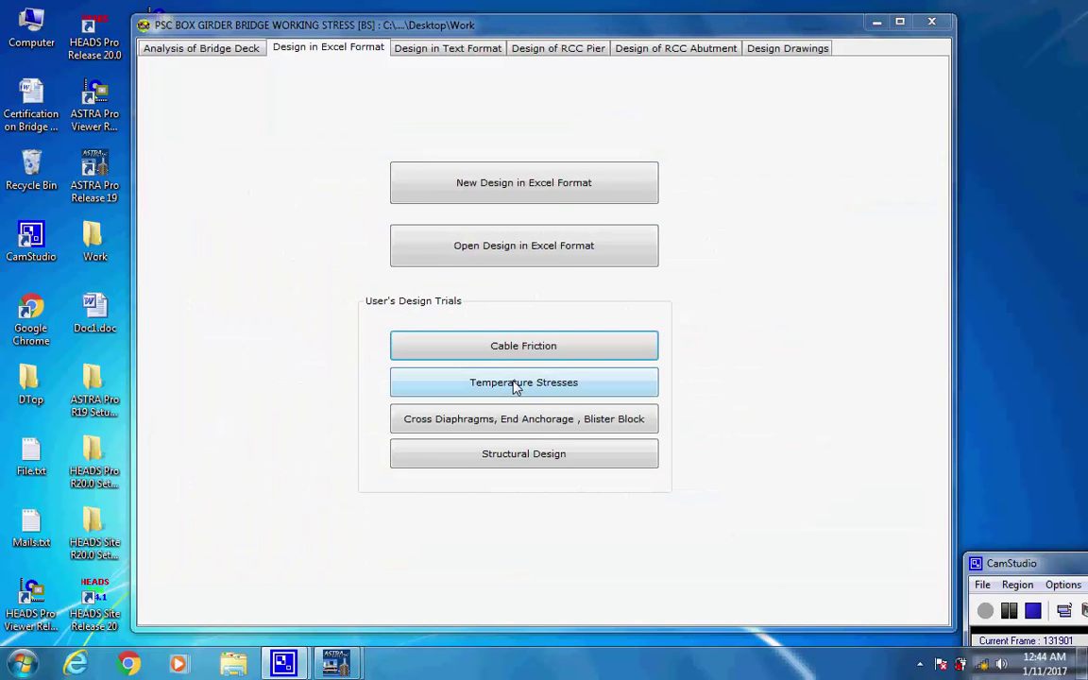
# Open the Temperature Stresses design trial and review the temperature fall computation and the summary of restrained joint forces.
pyautogui.click(516, 388)
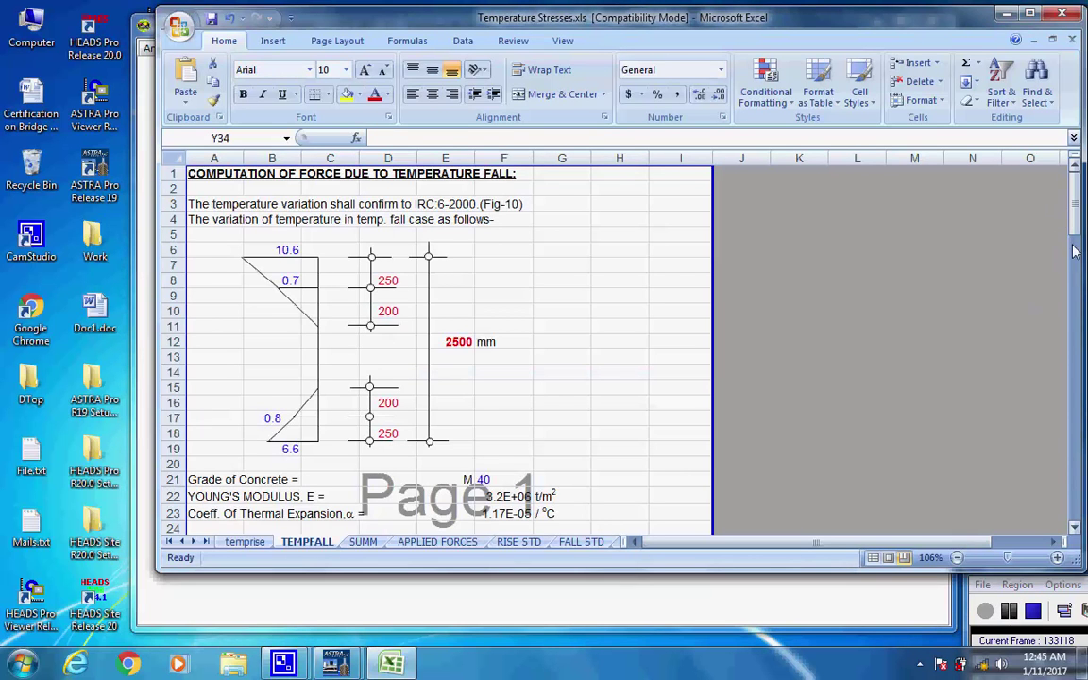
pyautogui.moveTo(1076, 215); pyautogui.dragTo(1079, 172)
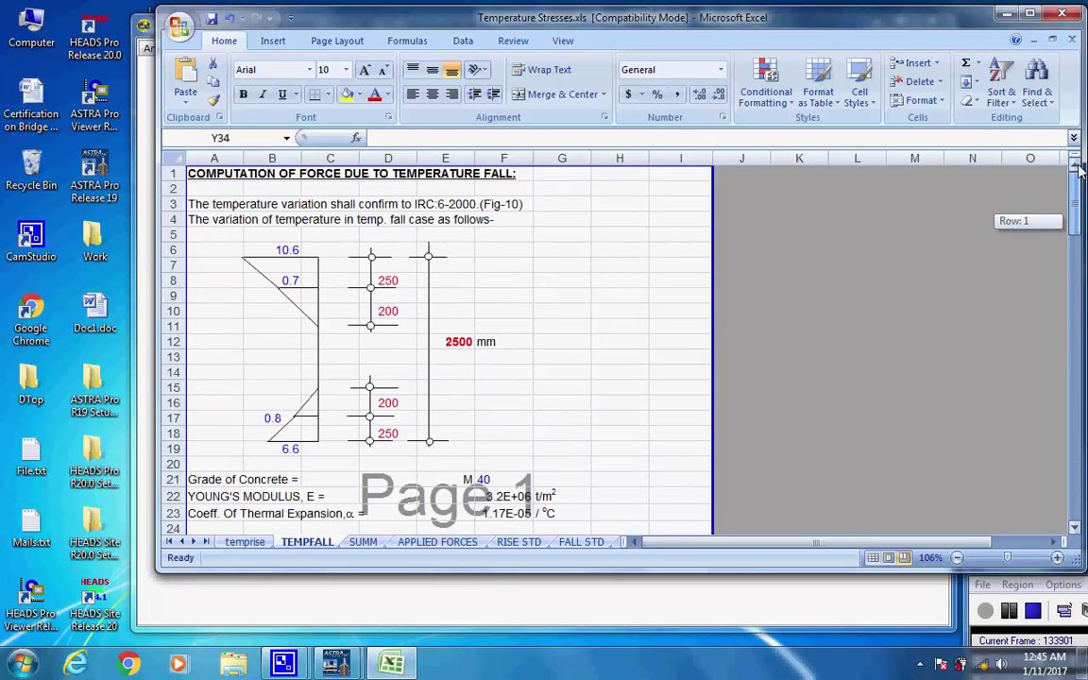
pyautogui.click(363, 541)
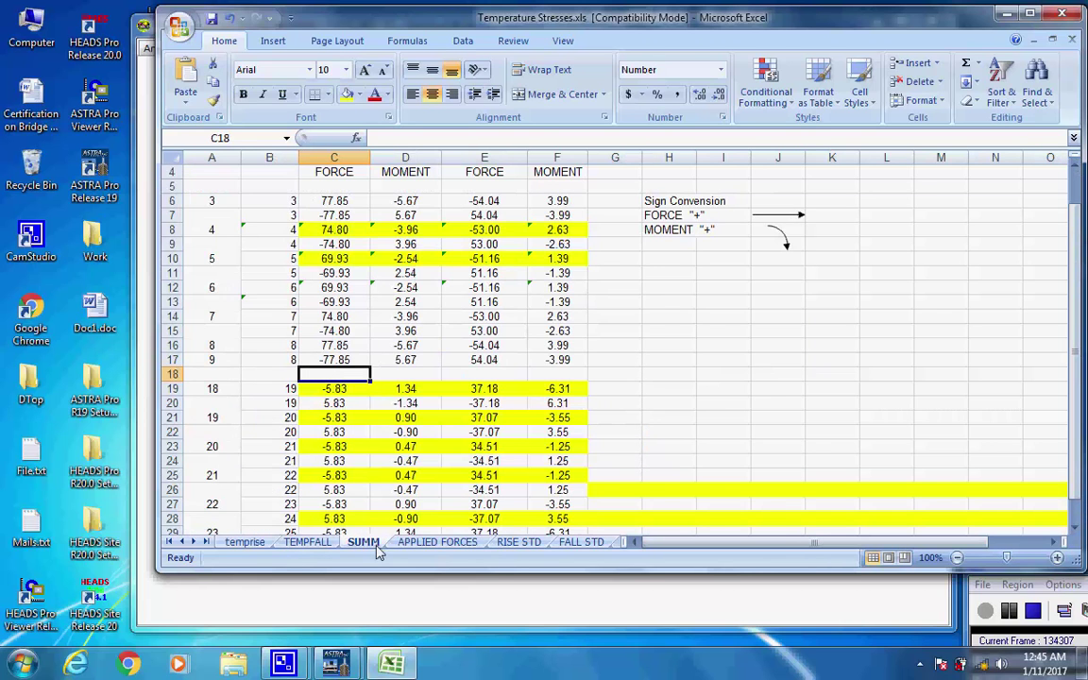
pyautogui.scroll(1, 735, 469)
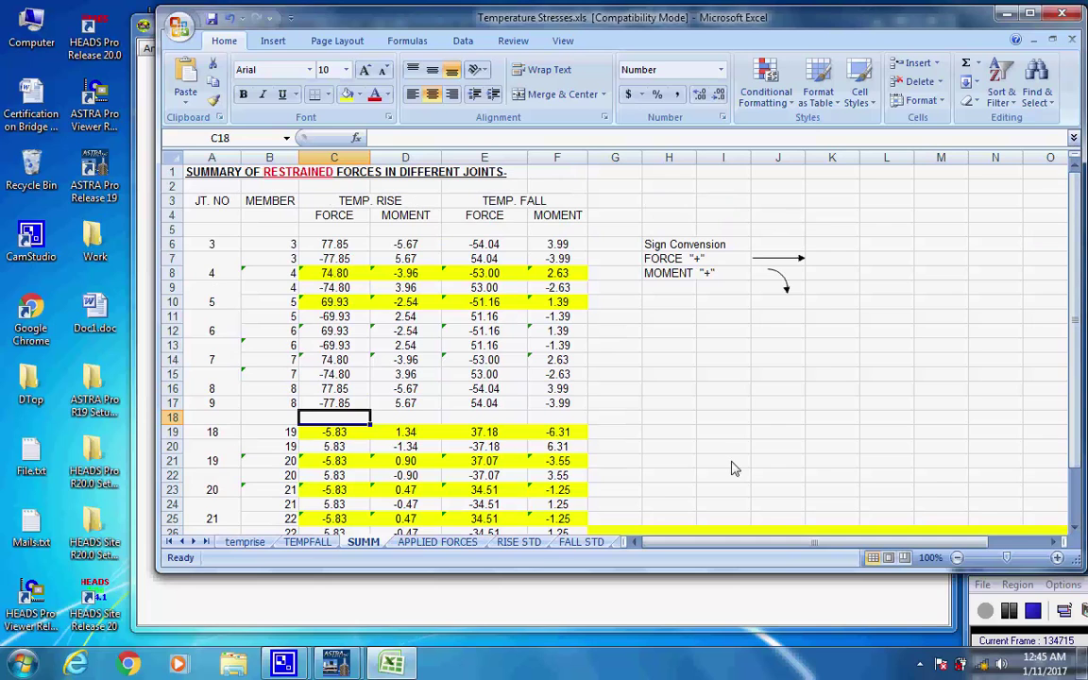
pyautogui.hotkey('alt', 'F4')
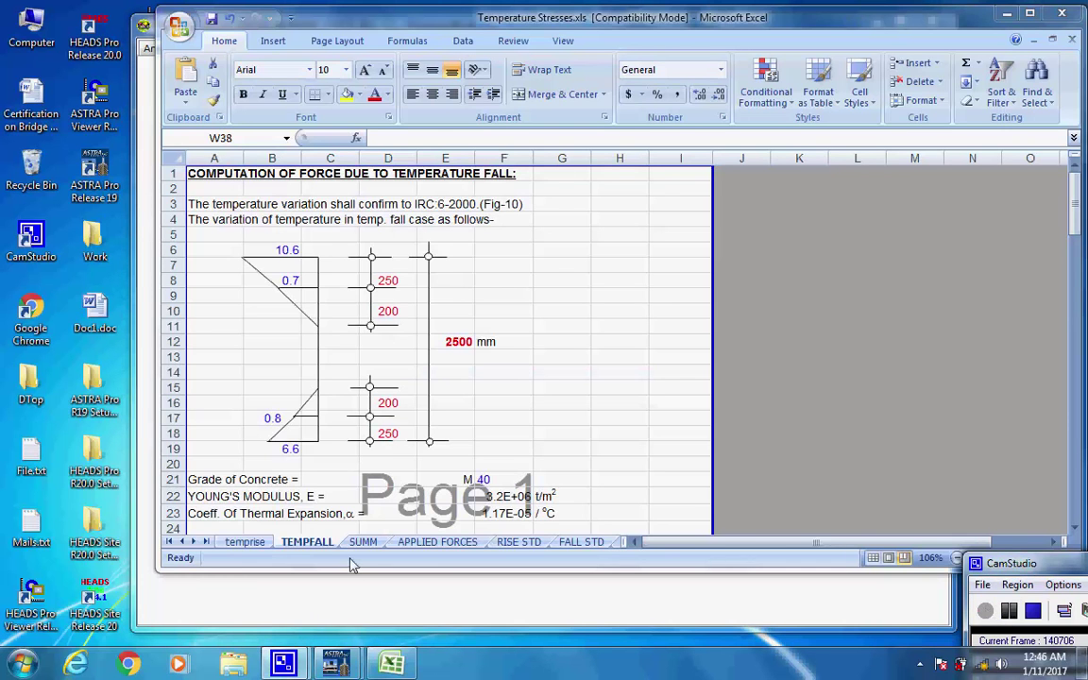
# Check the applied joint forces and the temperature rise and fall joint loads, and close the Temperature Stresses workbook.
pyautogui.click(359, 550)
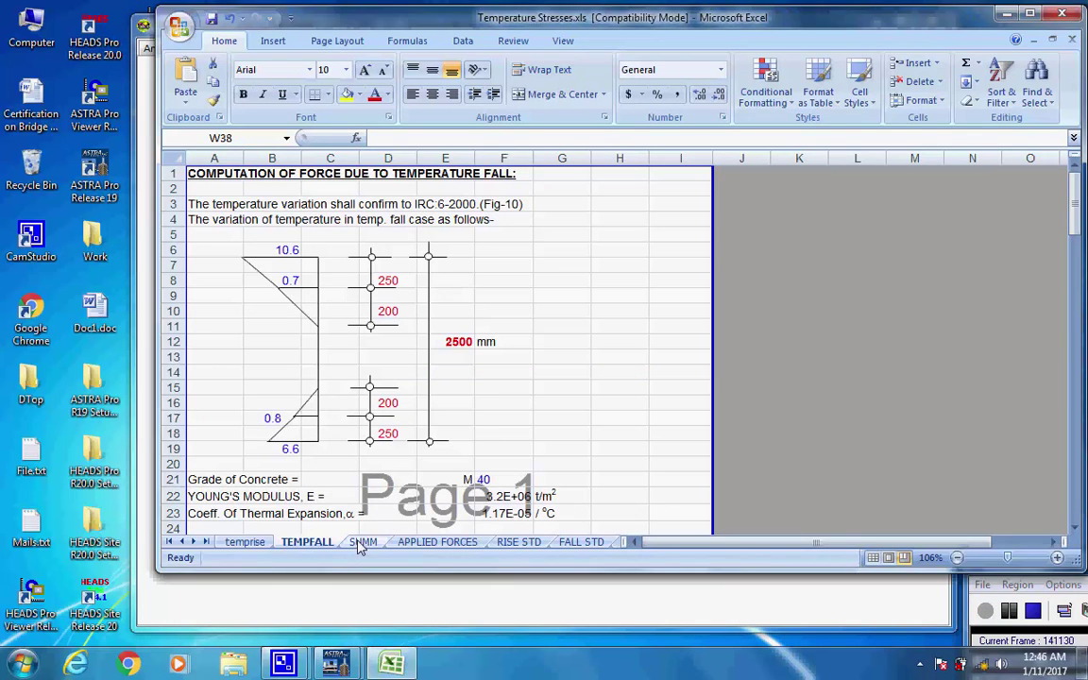
pyautogui.click(416, 546)
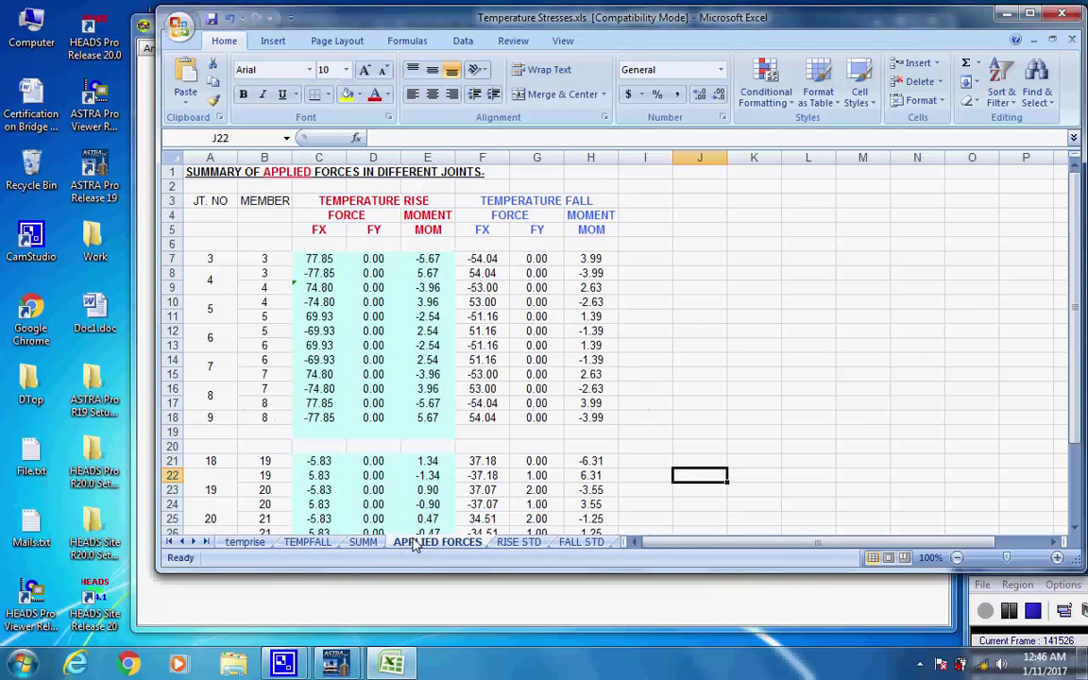
pyautogui.click(523, 545)
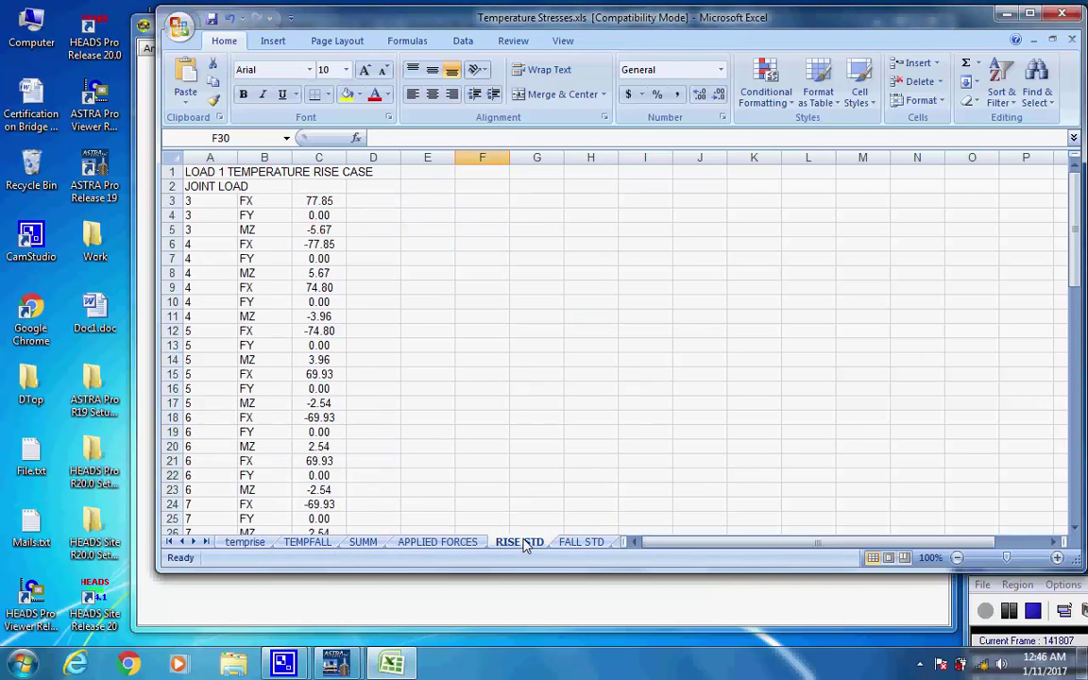
pyautogui.click(570, 545)
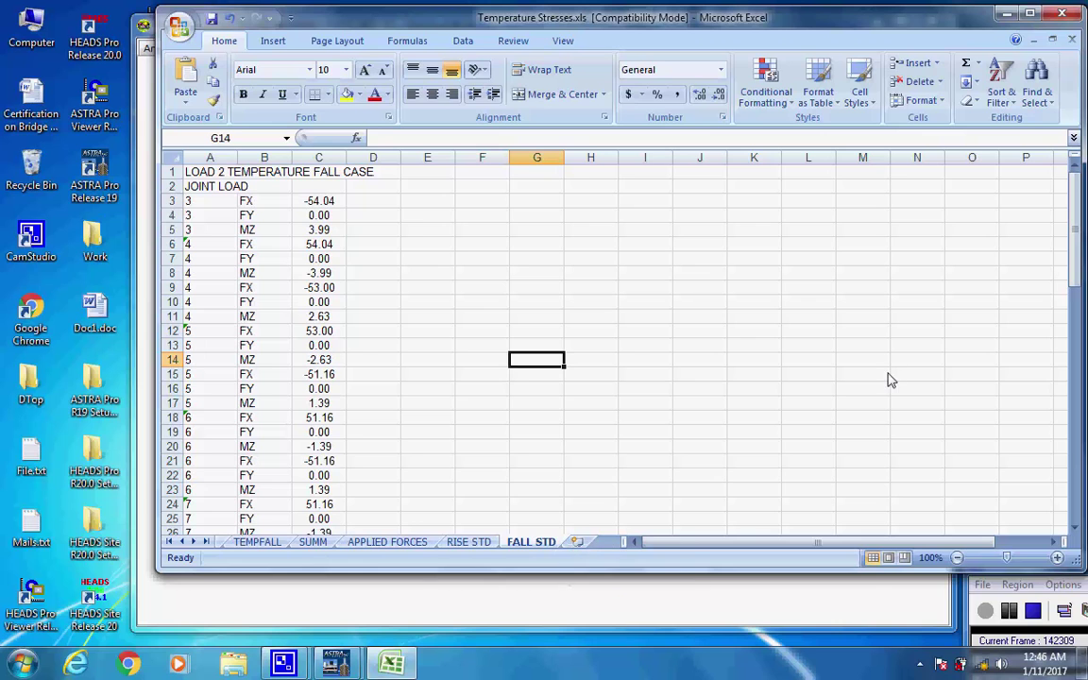
pyautogui.click(1062, 12)
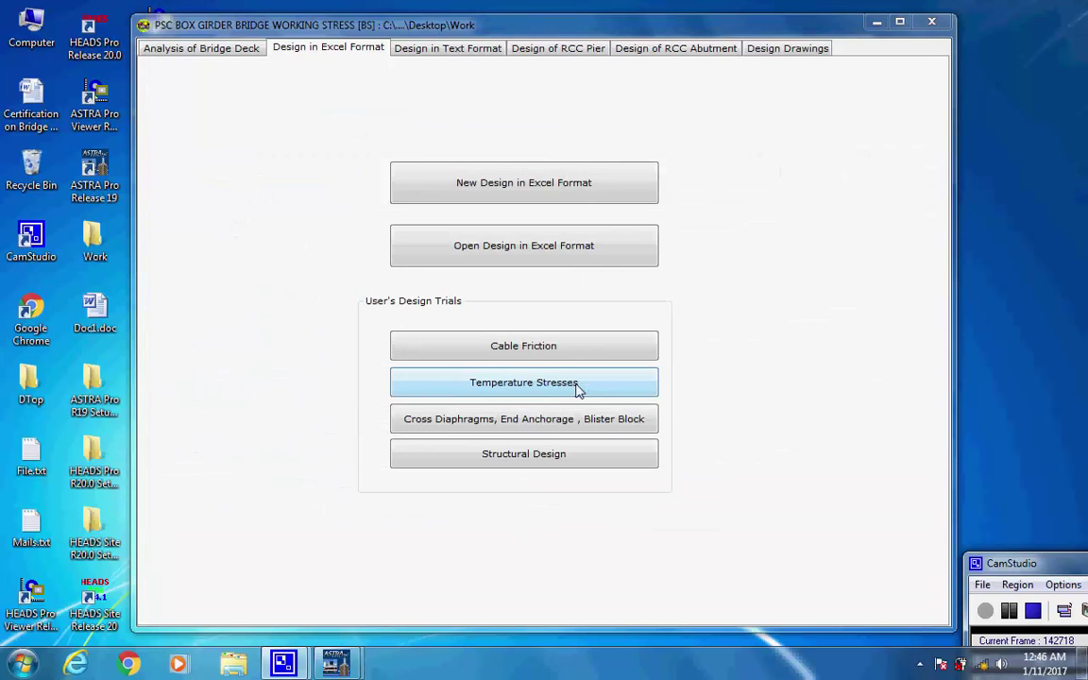
# Open the design trial for cross diaphragms, end anchorage and blister block, and review the intermediate anchor block design.
pyautogui.click(575, 388)
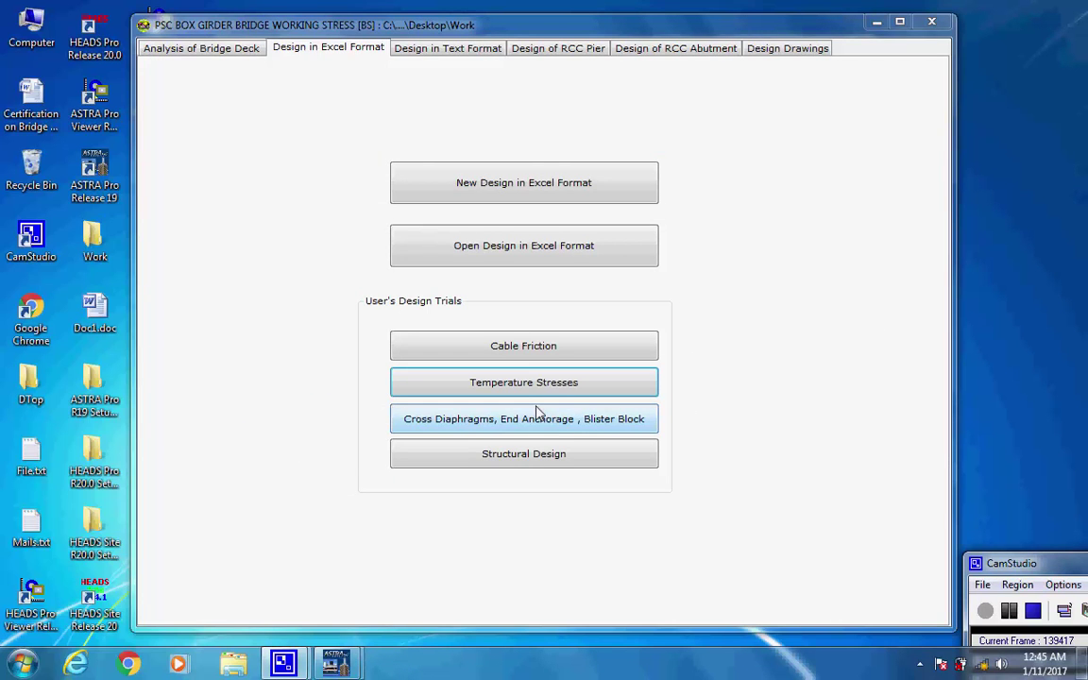
pyautogui.click(529, 418)
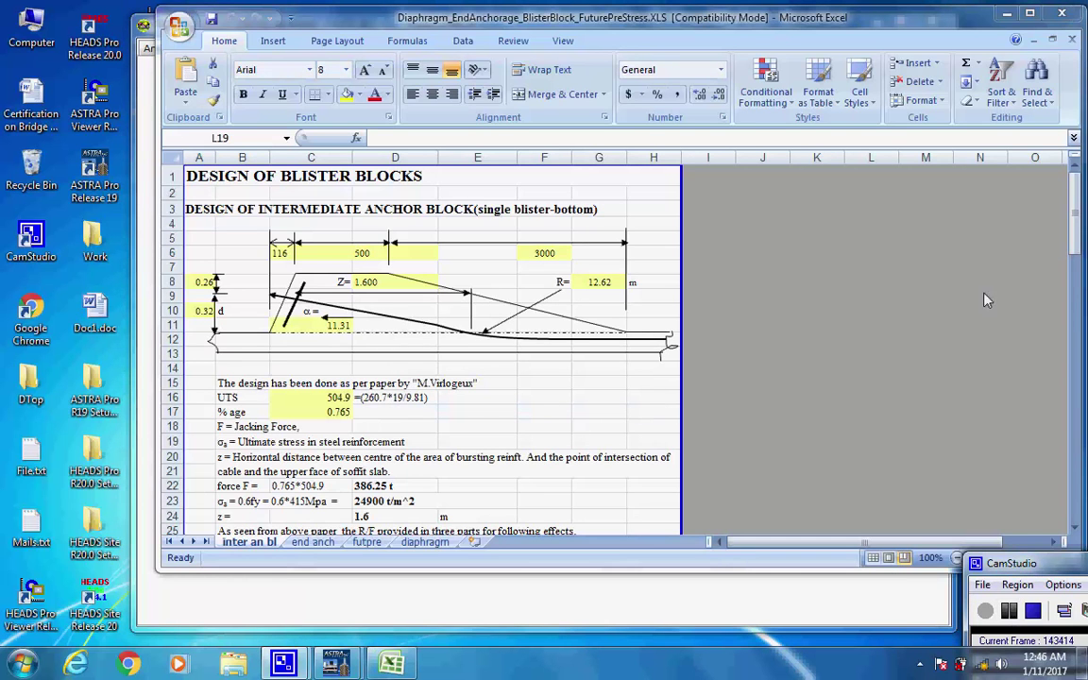
pyautogui.click(968, 210)
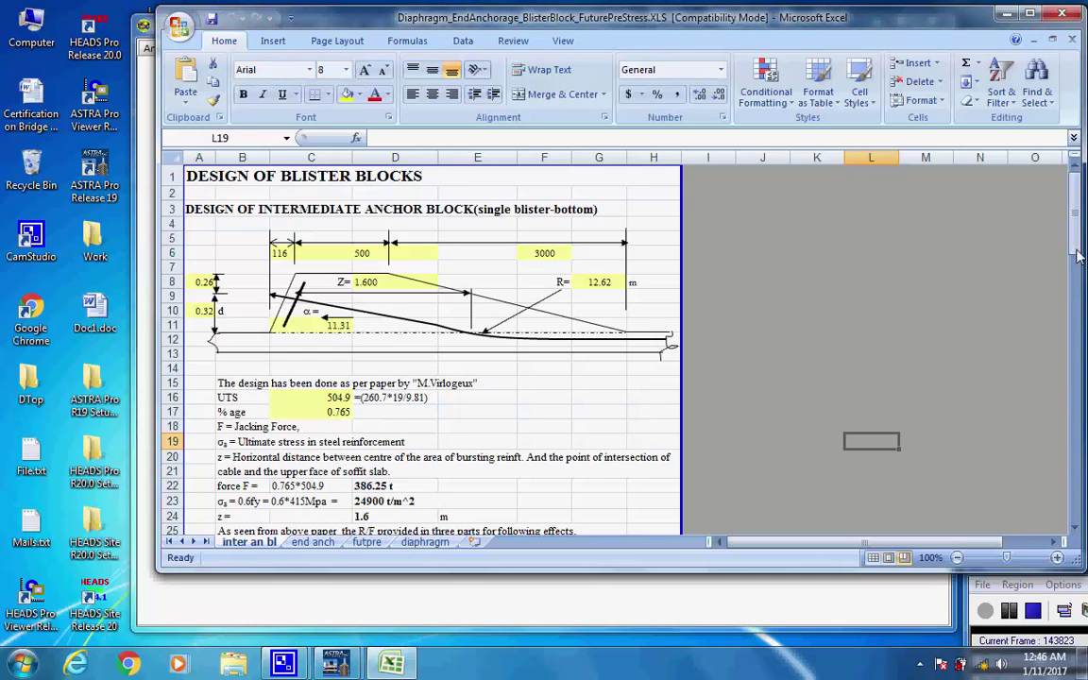
pyautogui.moveTo(1077, 255); pyautogui.dragTo(893, 263)
# Look through the end anchorage design and the future prestressing anchor block sheet.
pyautogui.click(316, 545)
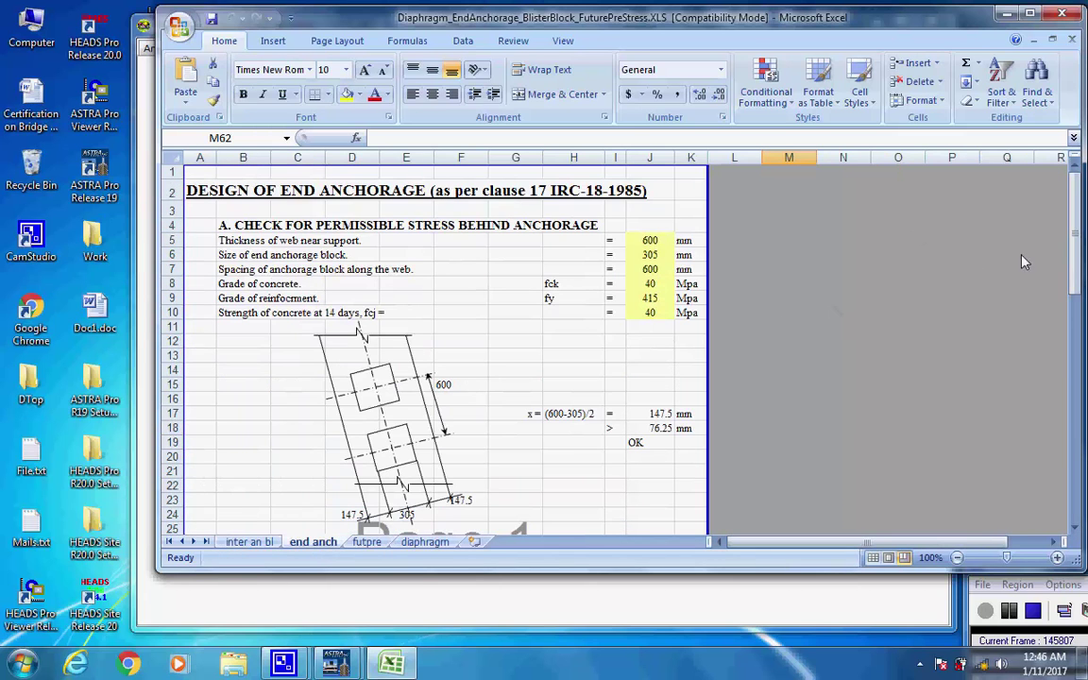
pyautogui.moveTo(1074, 280); pyautogui.dragTo(876, 261)
pyautogui.click(368, 543)
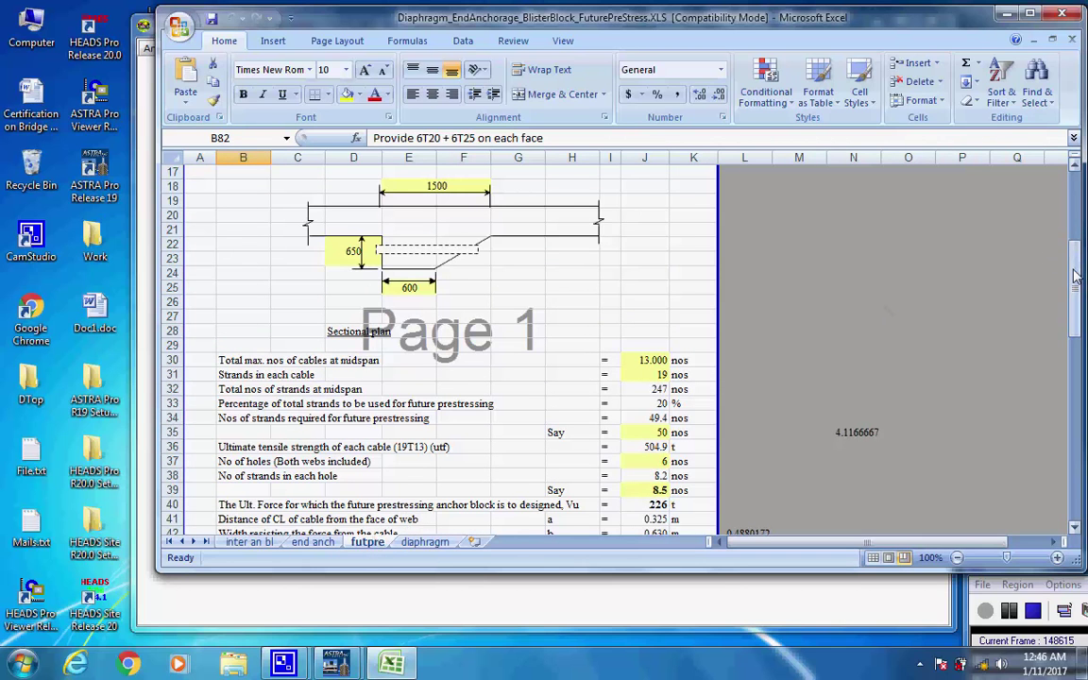
pyautogui.moveTo(1075, 275); pyautogui.dragTo(1063, 240)
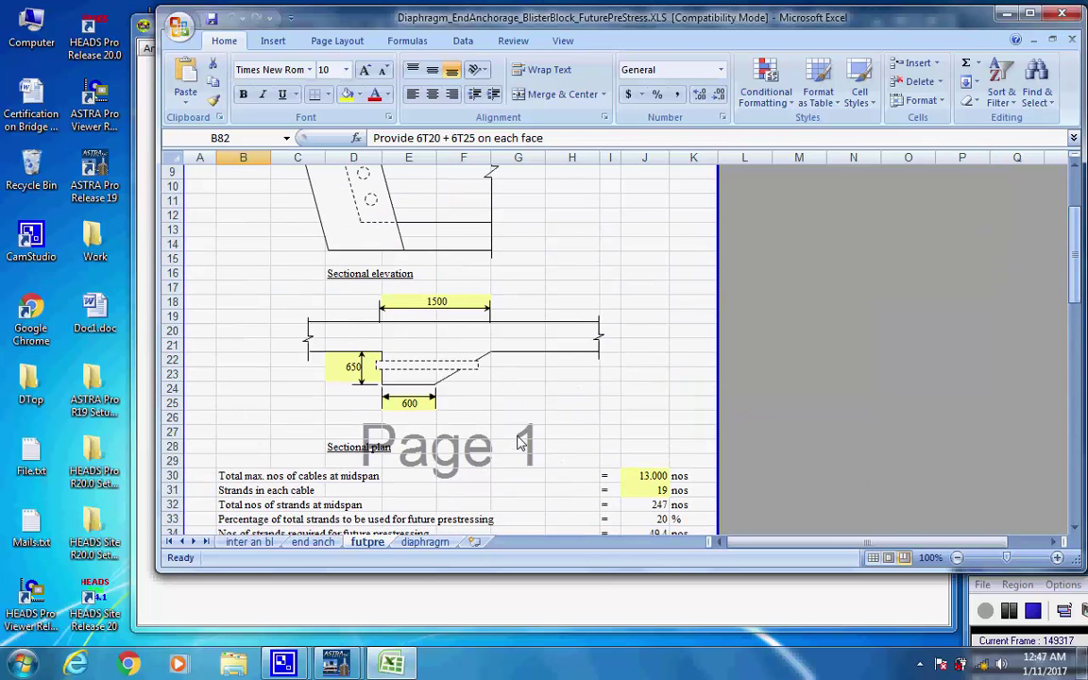
# Review the cross diaphragm design, including the jack-up condition, and close the workbook.
pyautogui.click(423, 543)
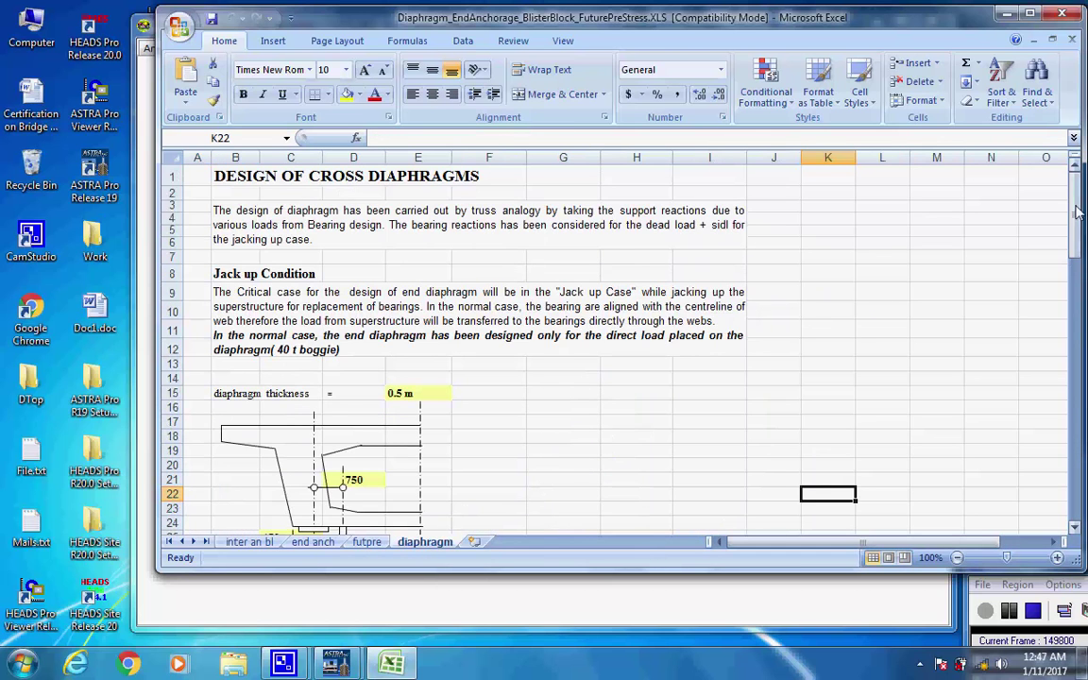
pyautogui.moveTo(1074, 203); pyautogui.dragTo(915, 281)
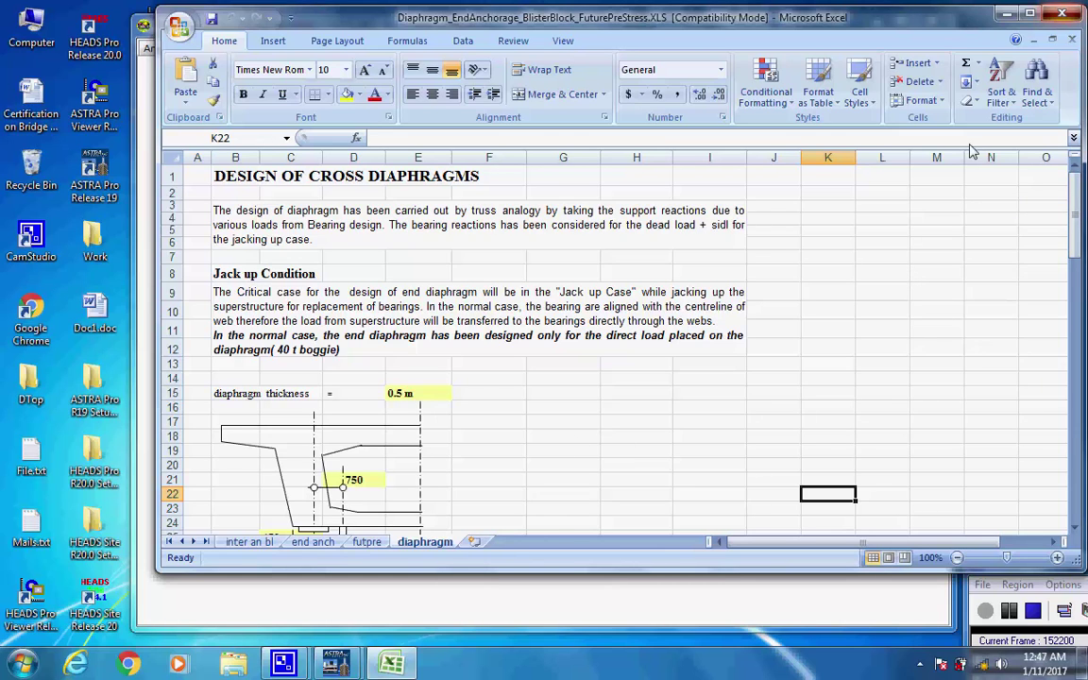
pyautogui.hotkey('alt', 'F4')
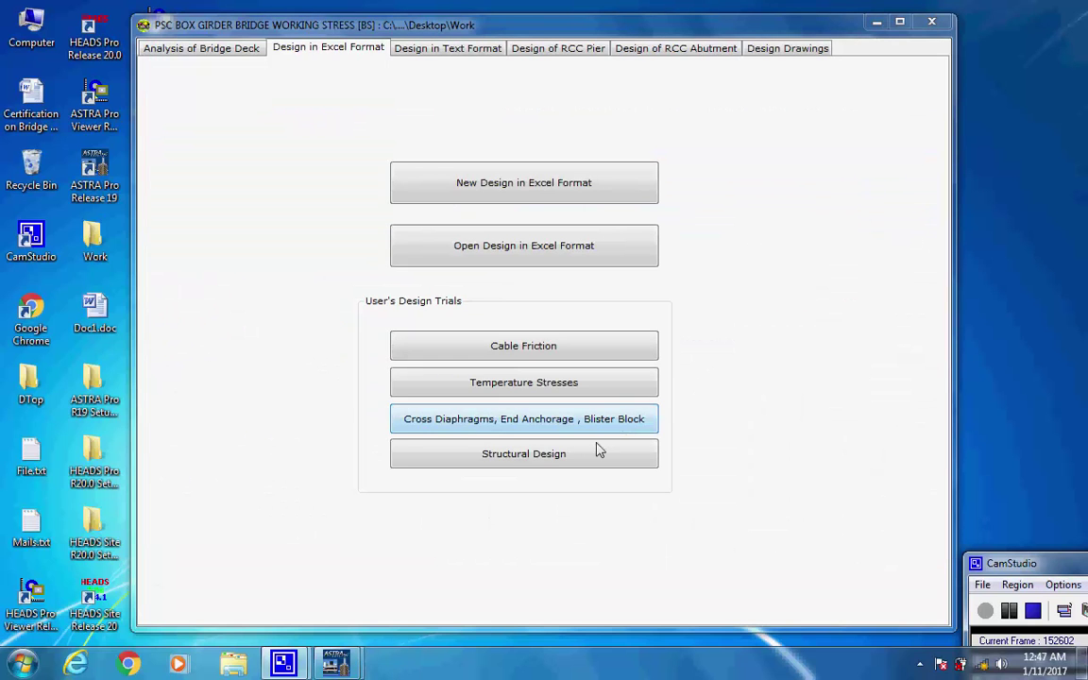
# Open the Structural Design trial workbook and review the member shears and moments on the Temp sheet.
pyautogui.click(507, 454)
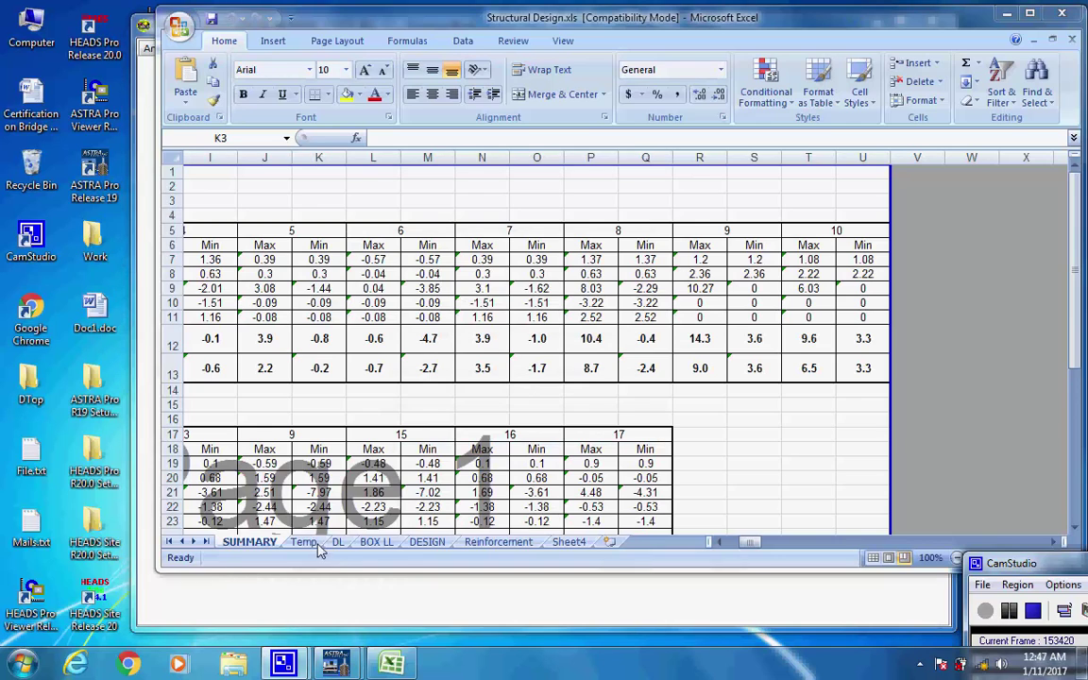
pyautogui.click(317, 548)
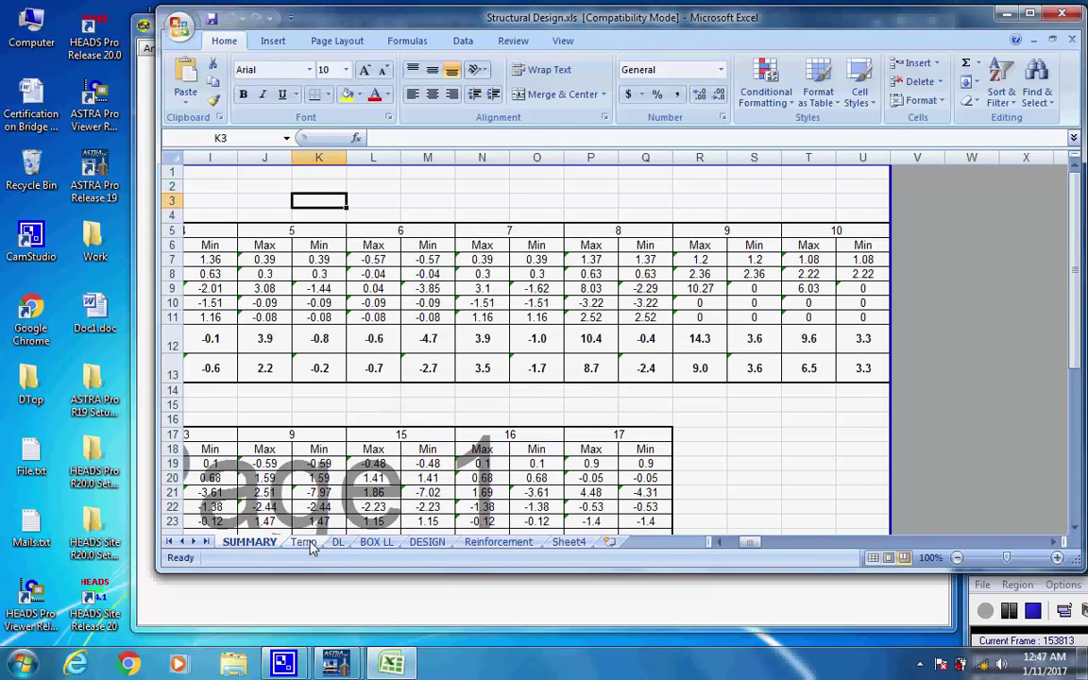
pyautogui.click(304, 542)
pyautogui.moveTo(1074, 458); pyautogui.dragTo(1074, 180)
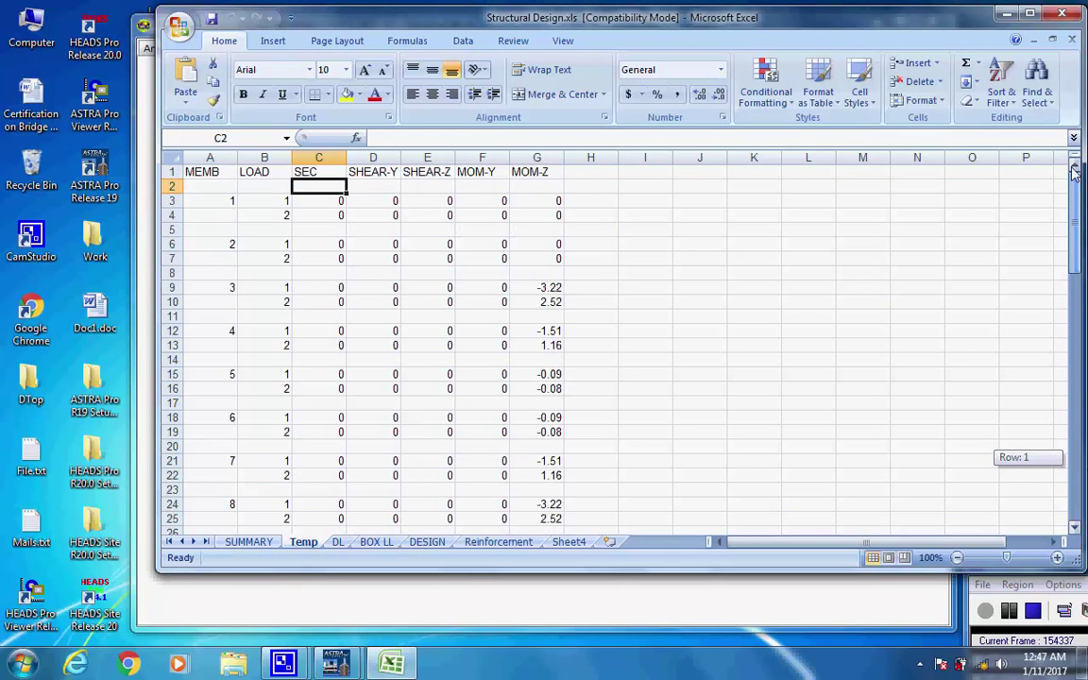
# Examine the member forces on the DL sheet and the maximum and minimum live load results on BOX LL.
pyautogui.click(338, 544)
pyautogui.moveTo(1073, 470); pyautogui.dragTo(1074, 179)
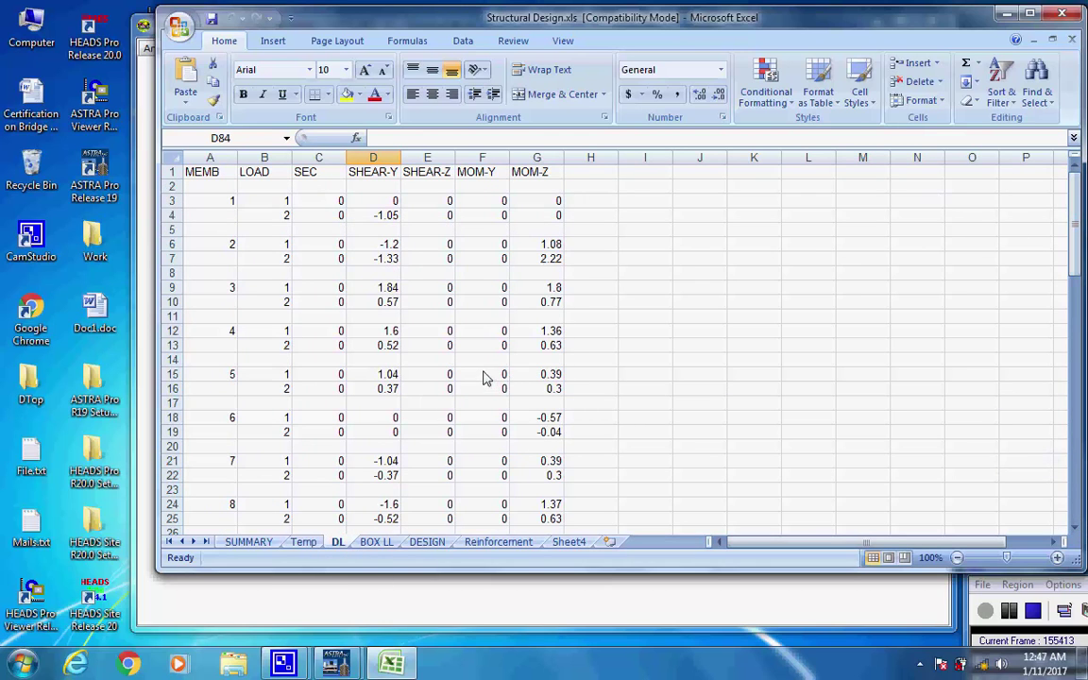
pyautogui.click(378, 544)
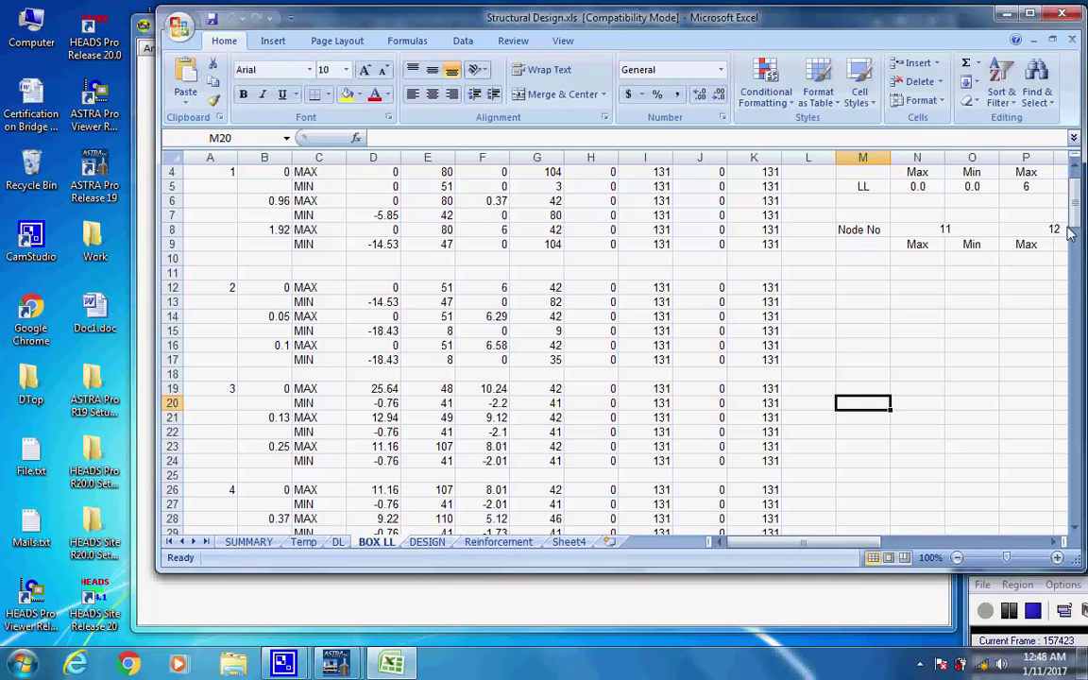
pyautogui.moveTo(1077, 198); pyautogui.dragTo(1078, 179)
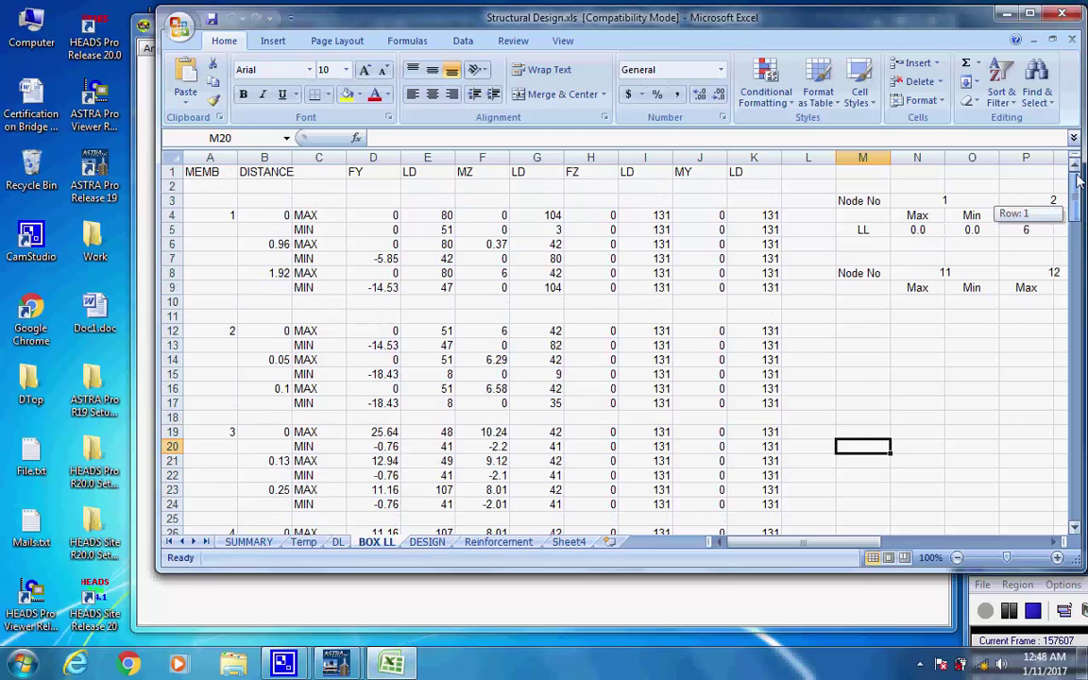
# Examine the section adequacy checks for the deck slab, web and soffit on the DESIGN sheet.
pyautogui.click(428, 542)
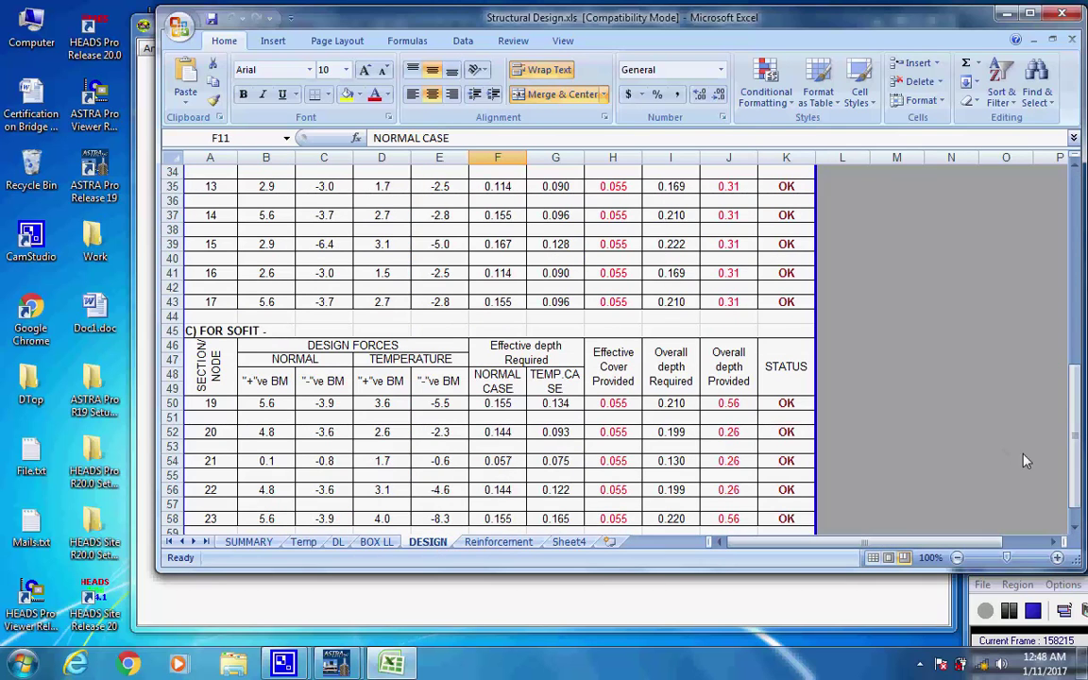
pyautogui.moveTo(1079, 468); pyautogui.dragTo(1078, 454)
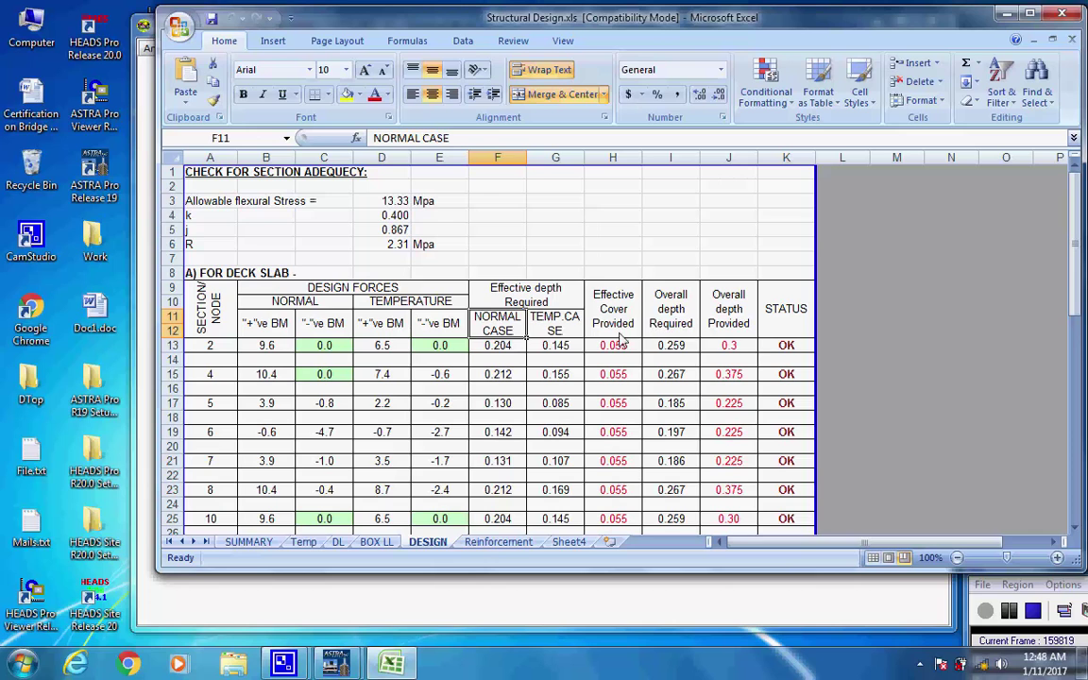
pyautogui.scroll(-11, 604, 338)
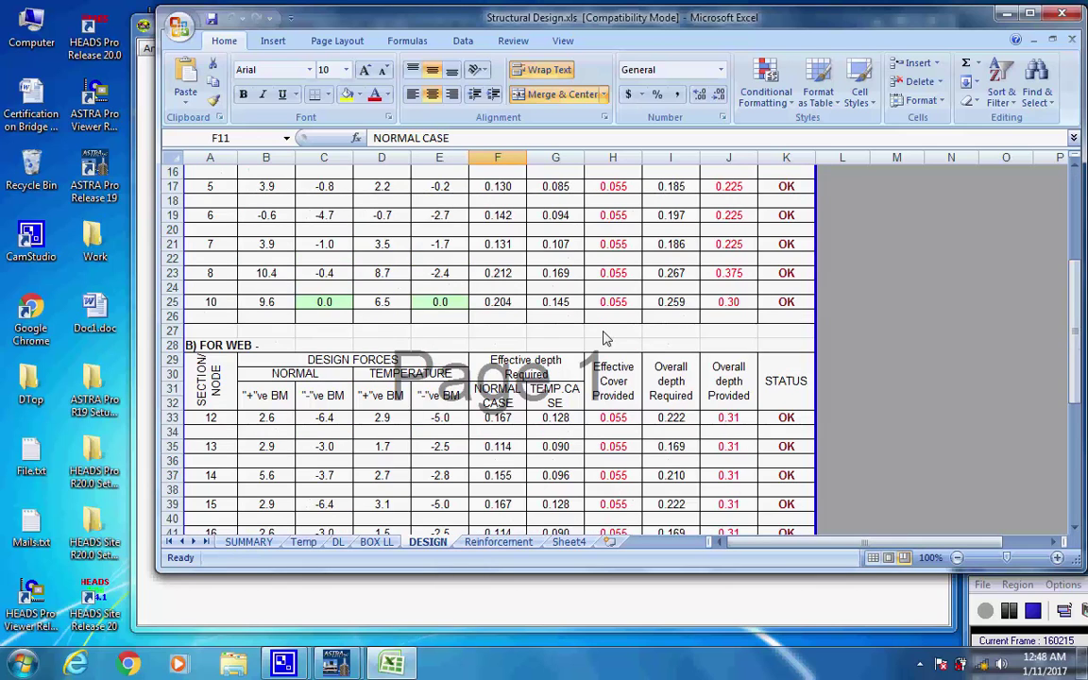
pyautogui.scroll(3, 604, 338)
pyautogui.scroll(1, 604, 338)
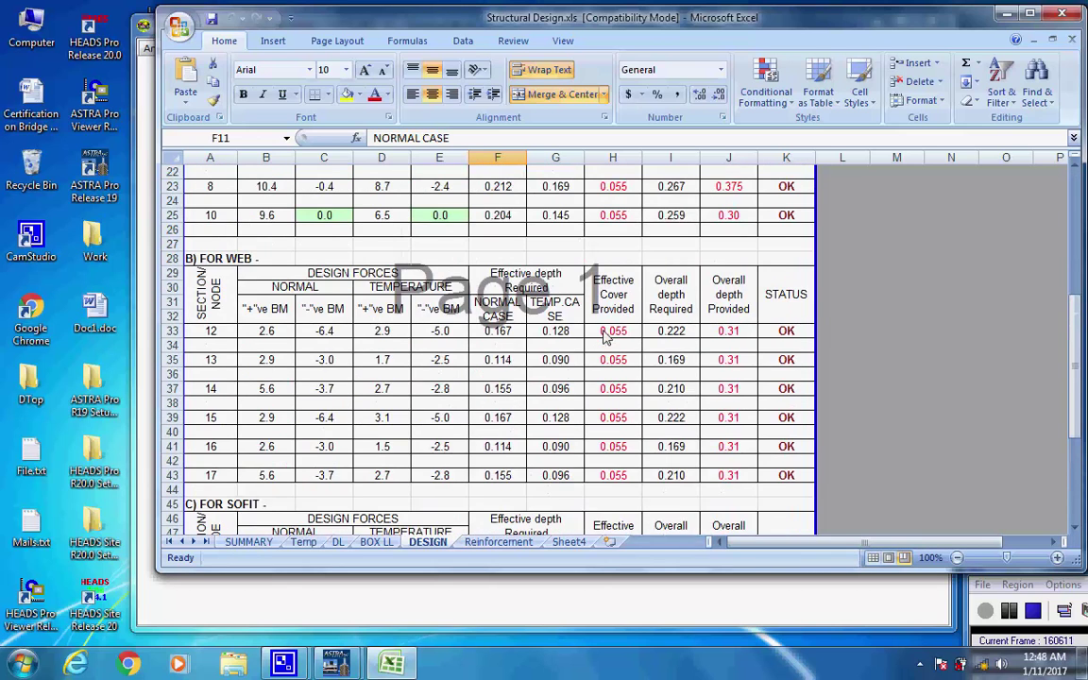
pyautogui.scroll(-7, 604, 338)
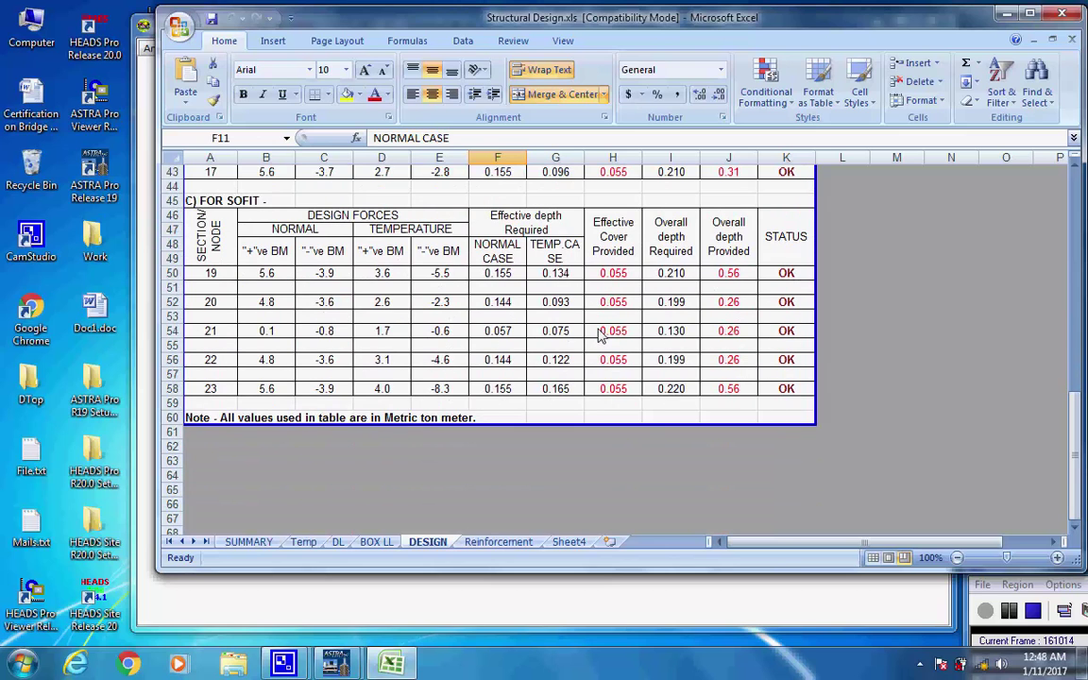
pyautogui.scroll(14, 590, 333)
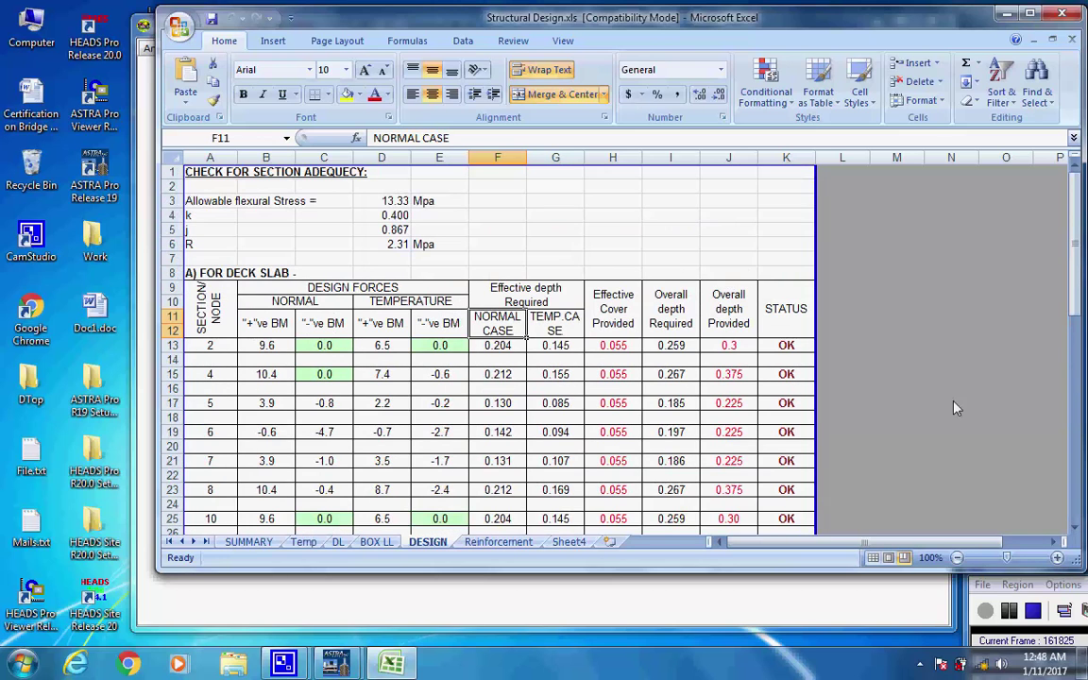
# Review the required and provided reinforcement on the Reinforcement sheet and close the Structural Design workbook.
pyautogui.click(500, 542)
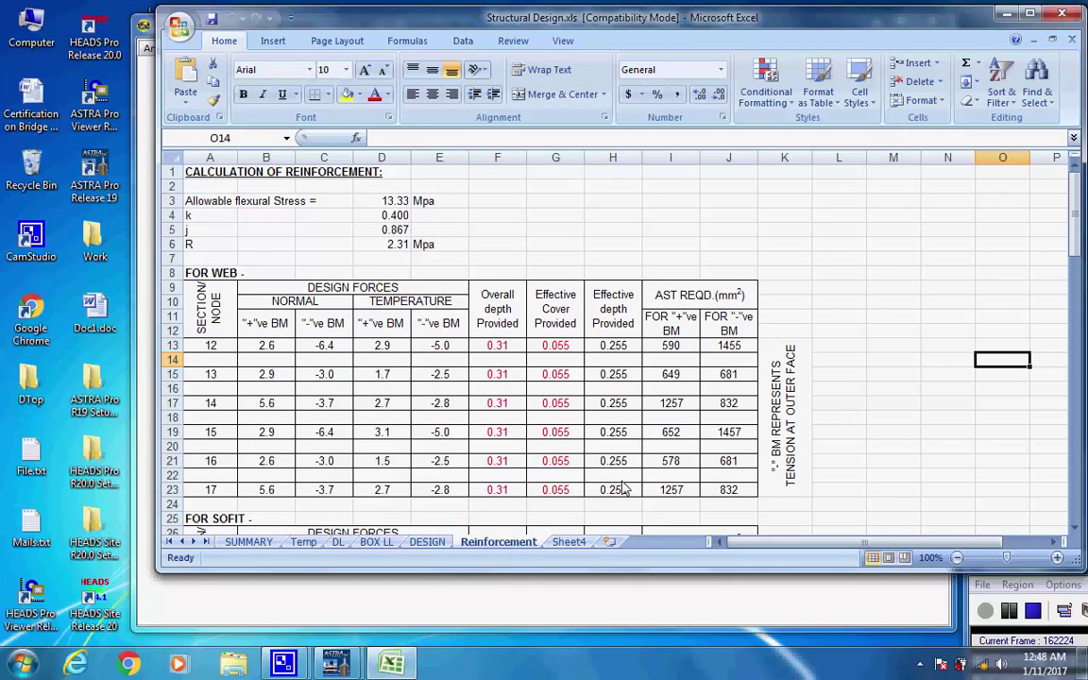
pyautogui.scroll(-16, 623, 486)
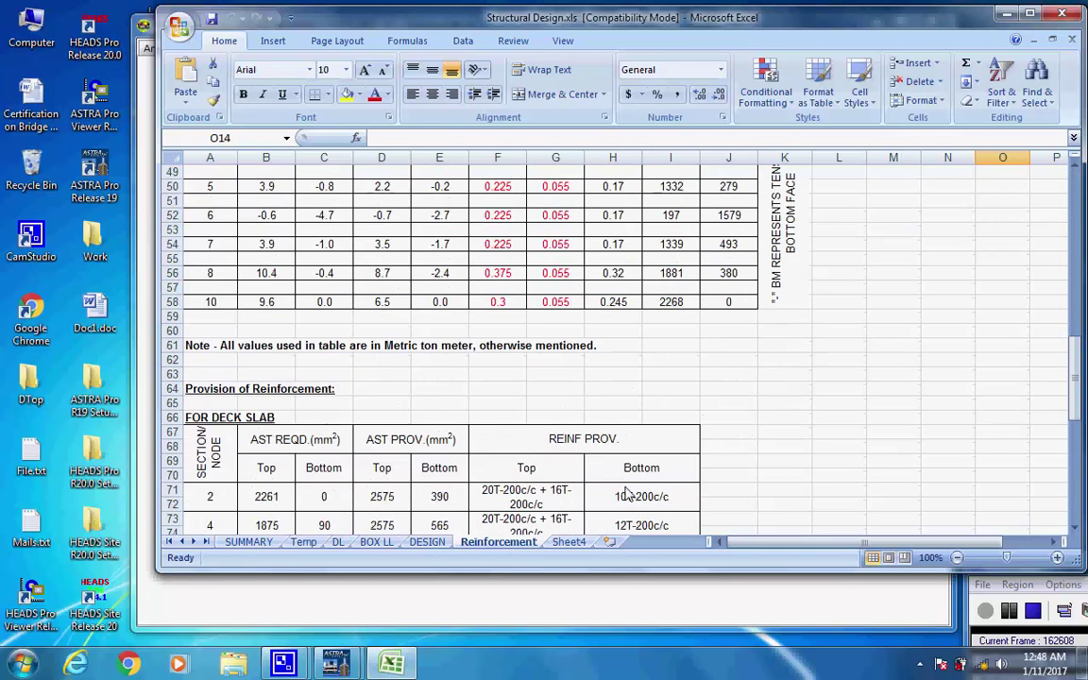
pyautogui.scroll(-20, 628, 493)
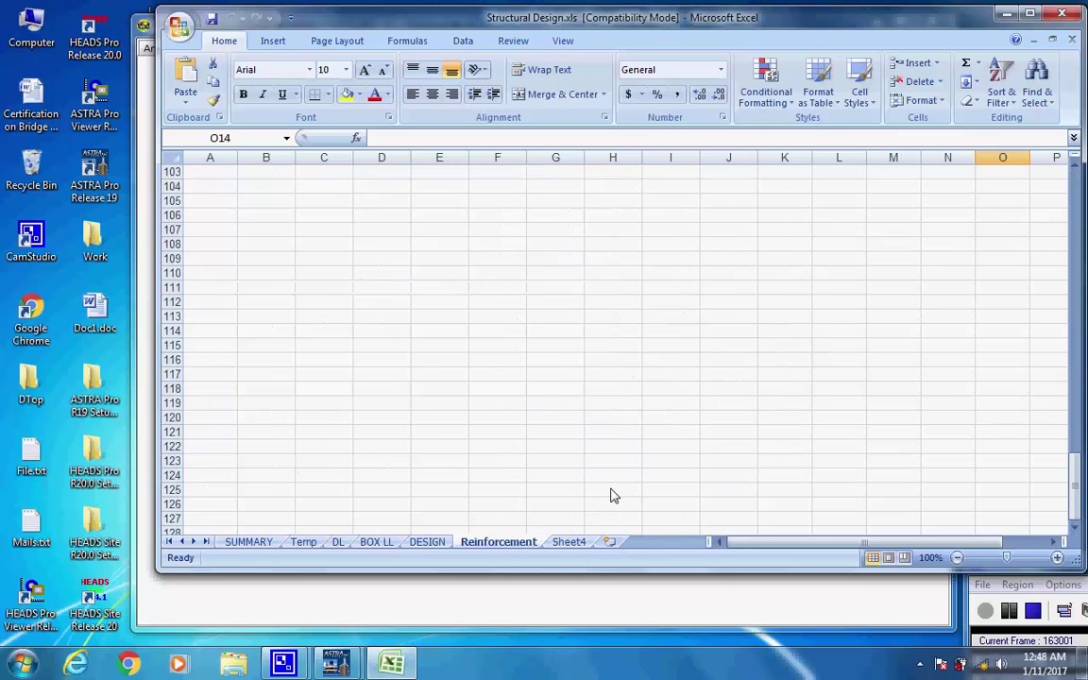
pyautogui.scroll(18, 661, 416)
pyautogui.scroll(18, 685, 384)
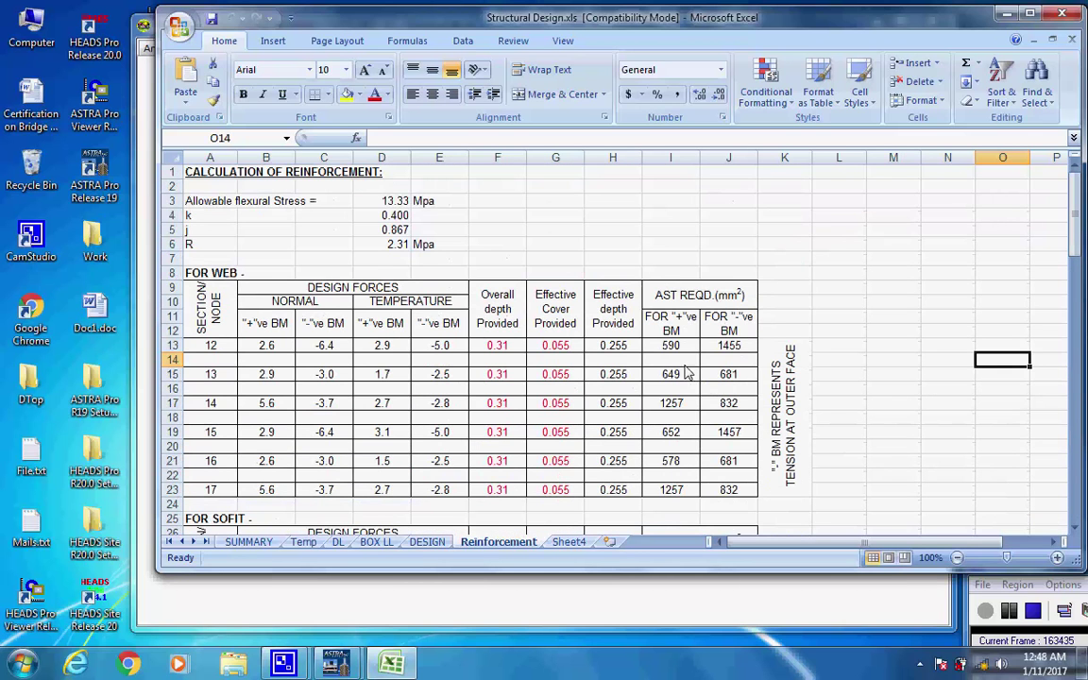
pyautogui.click(1060, 13)
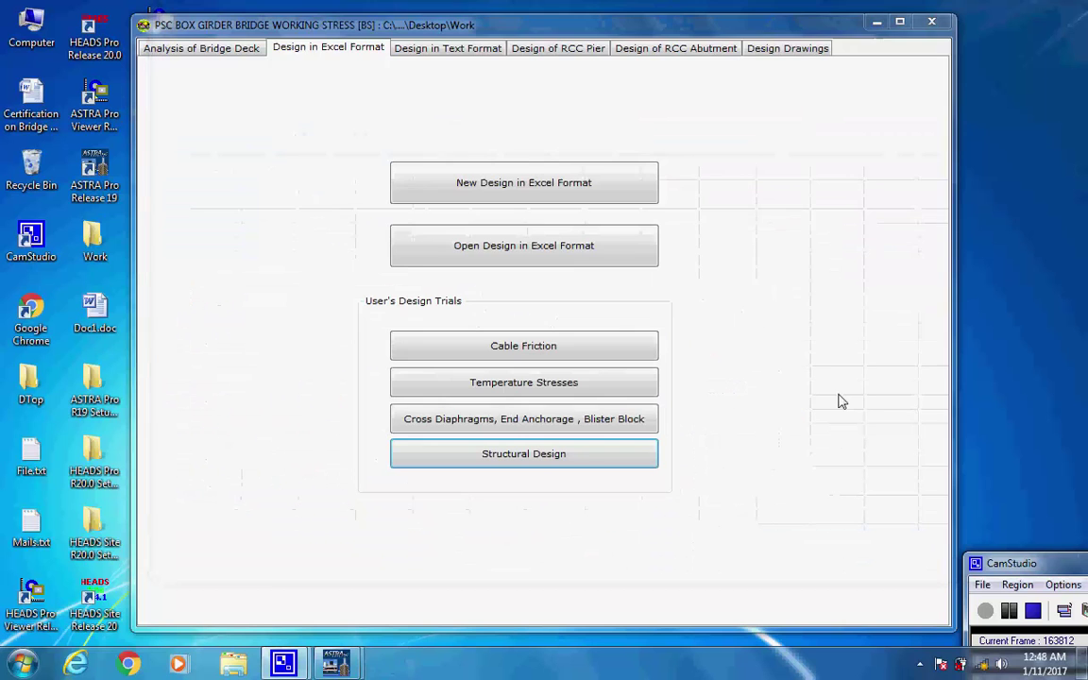
# Look over the text-format design data, then both RCC pier input forms and the pier dimension diagram.
pyautogui.click(463, 57)
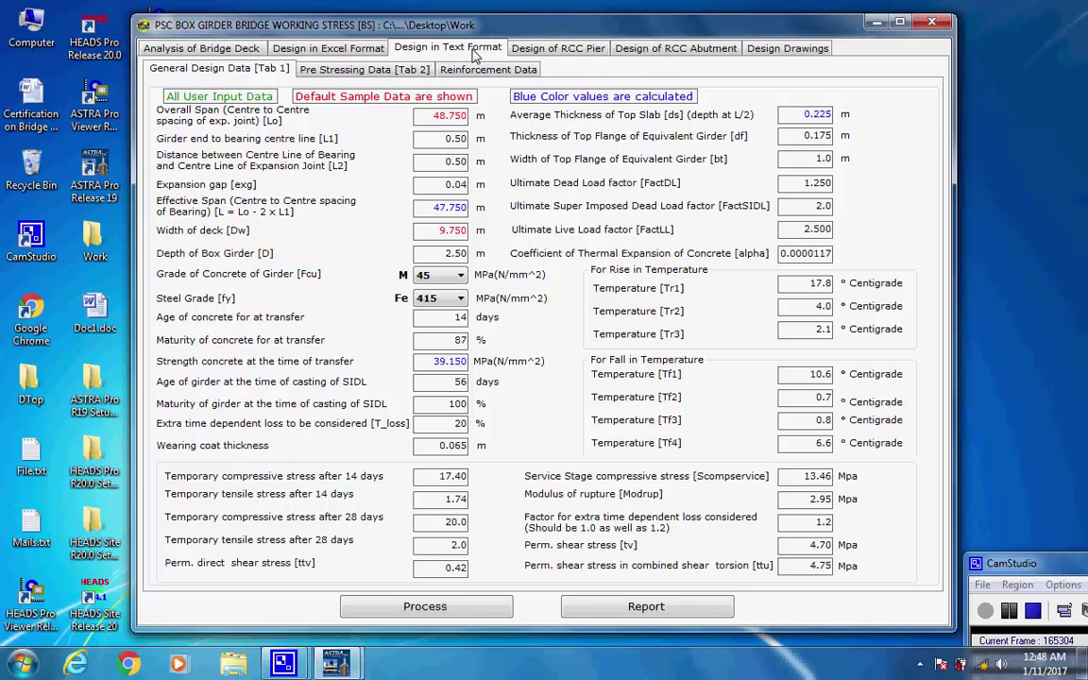
pyautogui.click(558, 49)
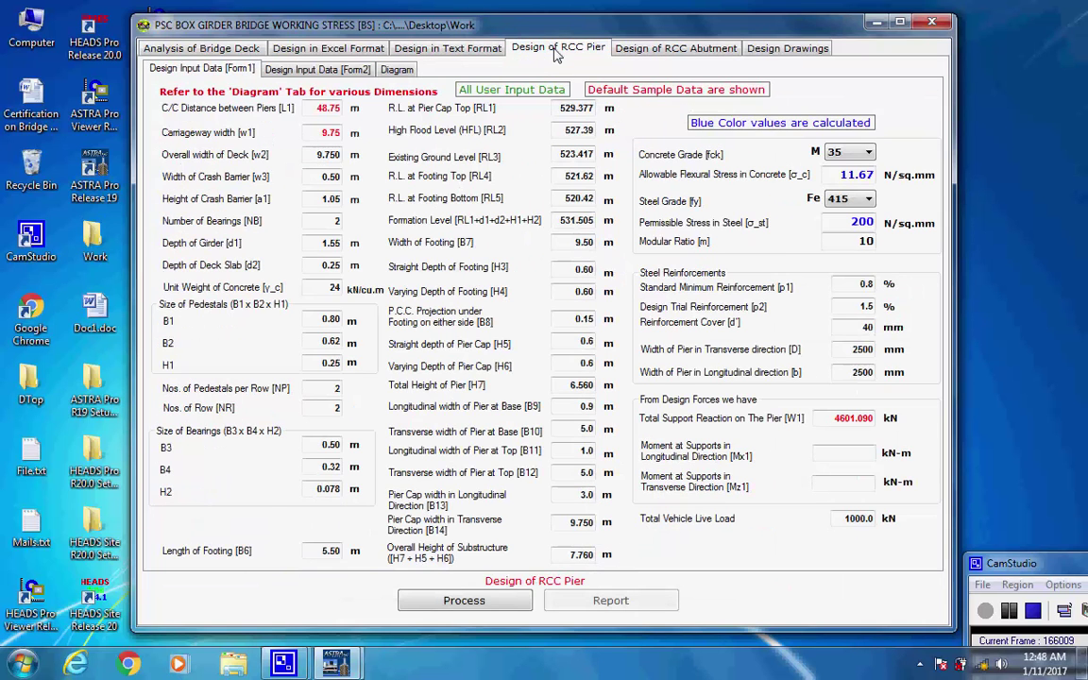
pyautogui.click(305, 74)
pyautogui.click(393, 70)
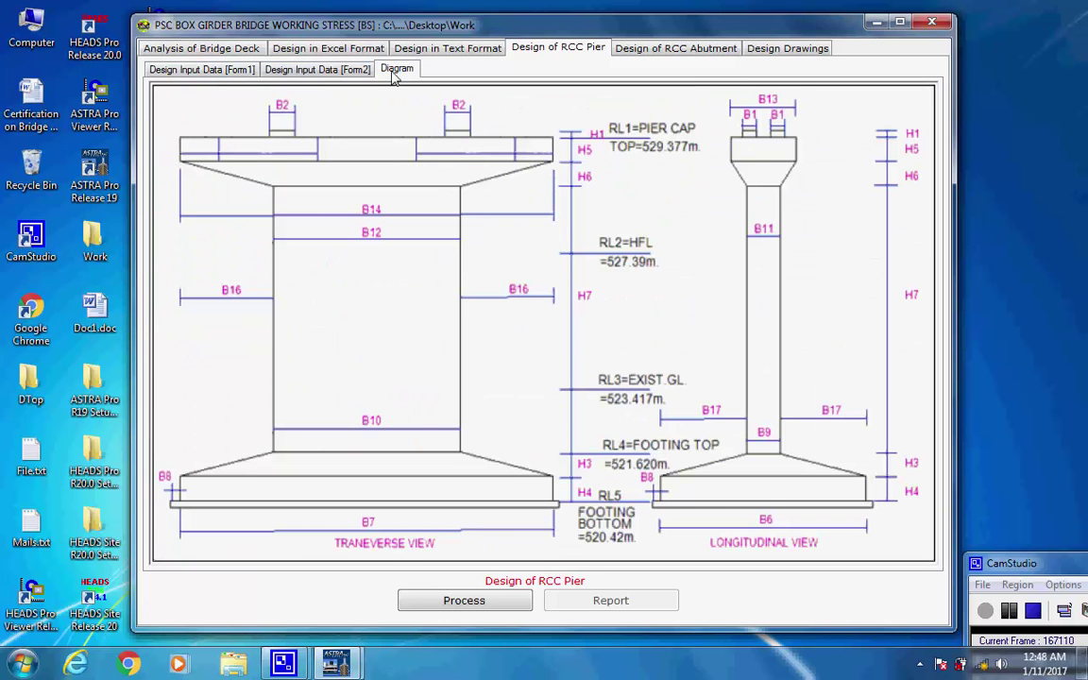
pyautogui.click(244, 74)
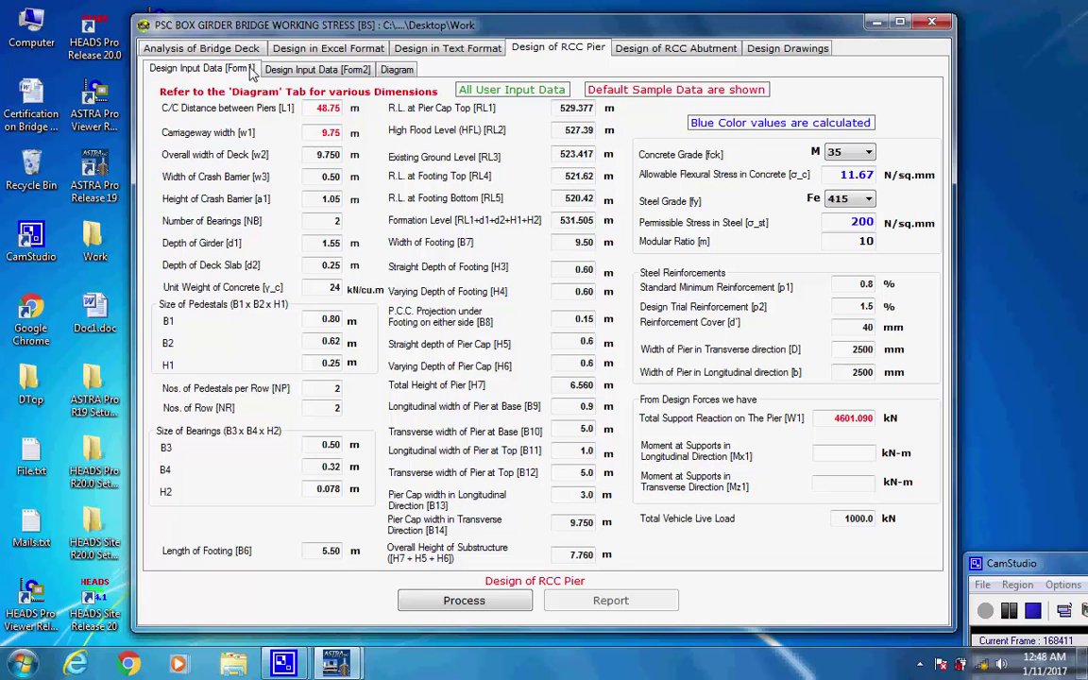
pyautogui.click(310, 73)
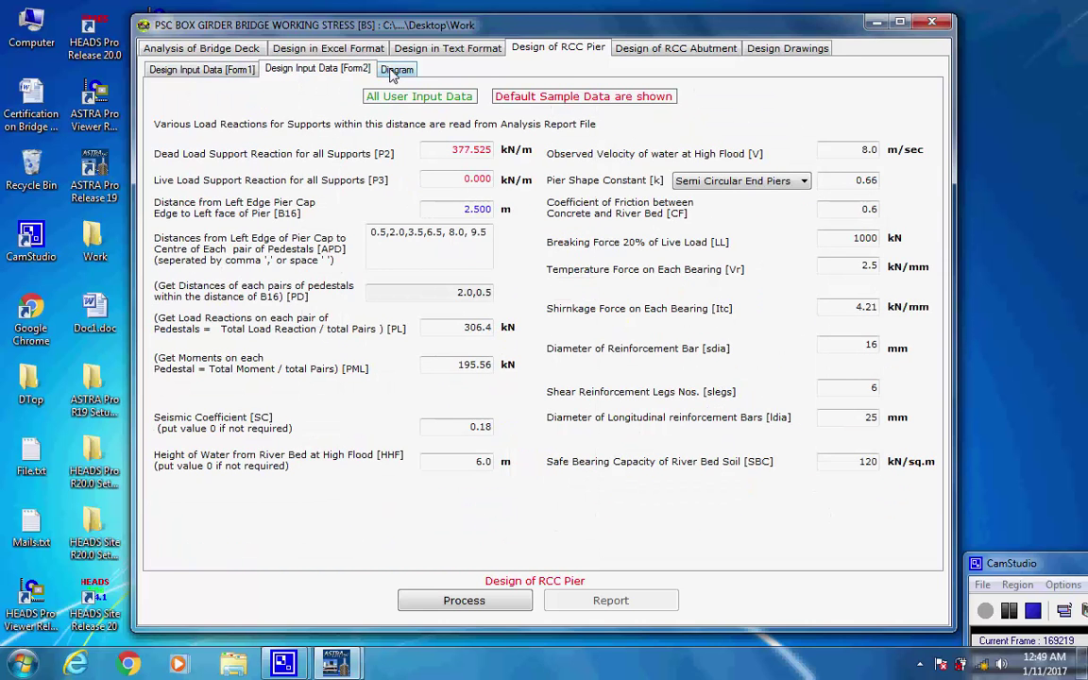
pyautogui.click(395, 72)
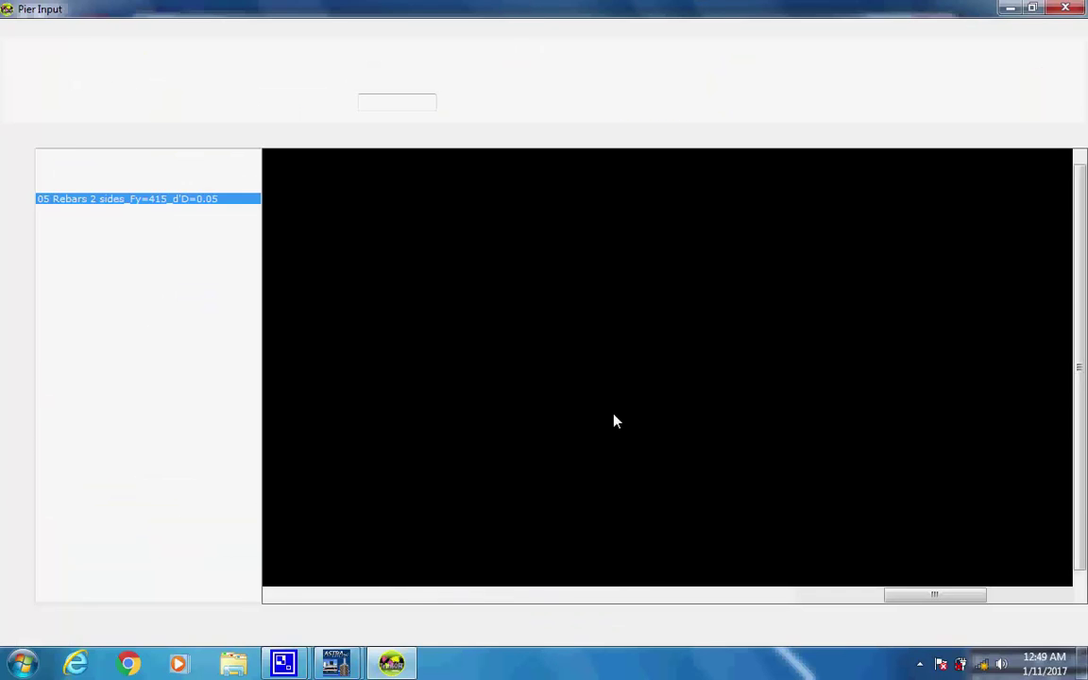
# Check the pier interaction chart values for Mux1 about X-X, Muy1 about Z-Z and Puz/Ag.
pyautogui.click(394, 102)
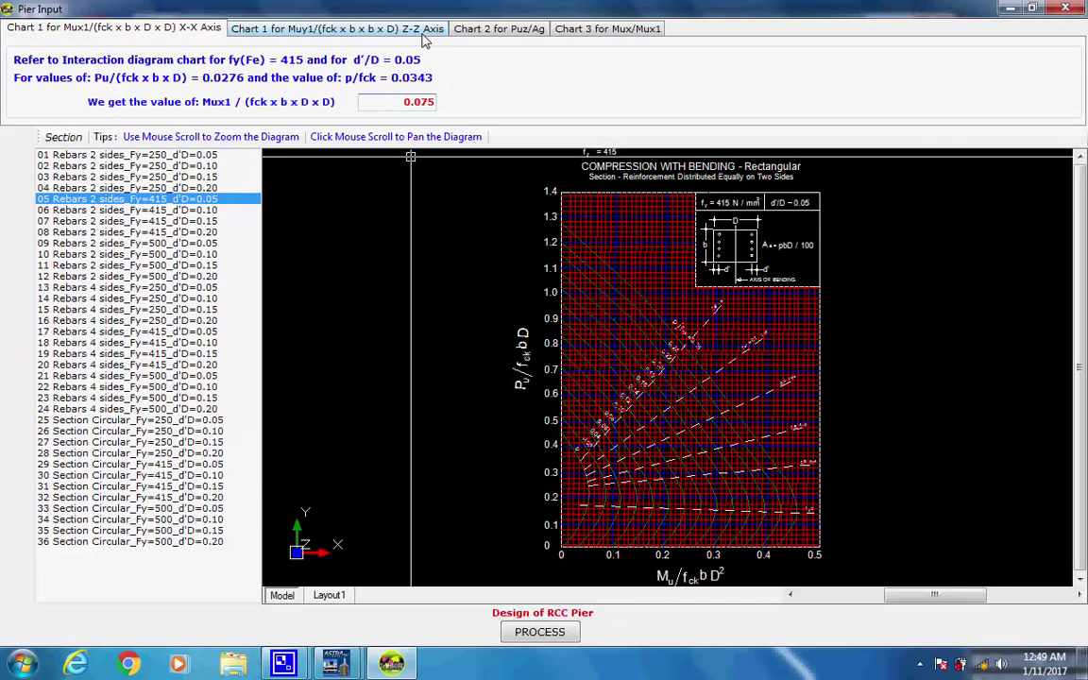
pyautogui.click(382, 30)
pyautogui.moveTo(362, 100); pyautogui.dragTo(438, 104)
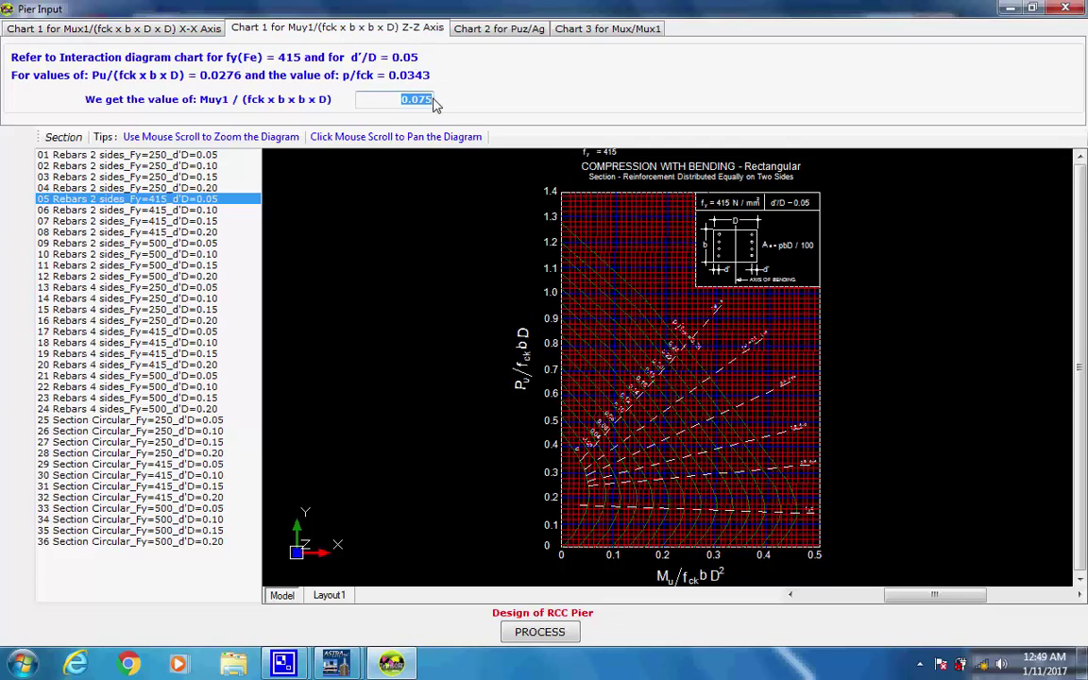
pyautogui.click(493, 30)
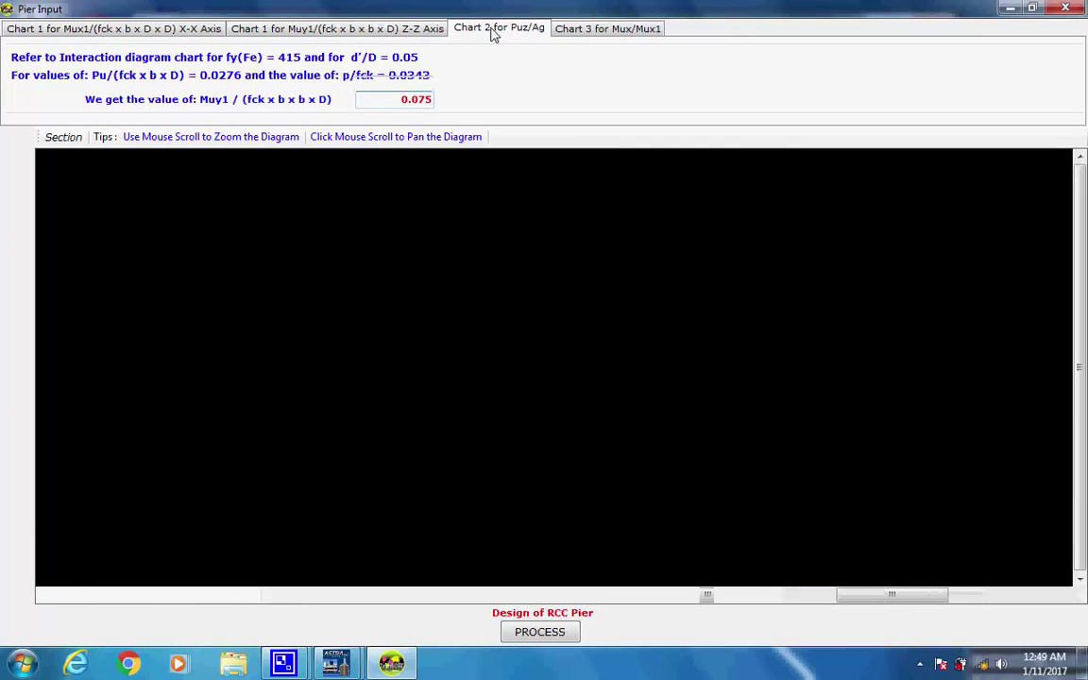
pyautogui.moveTo(367, 84); pyautogui.dragTo(442, 85)
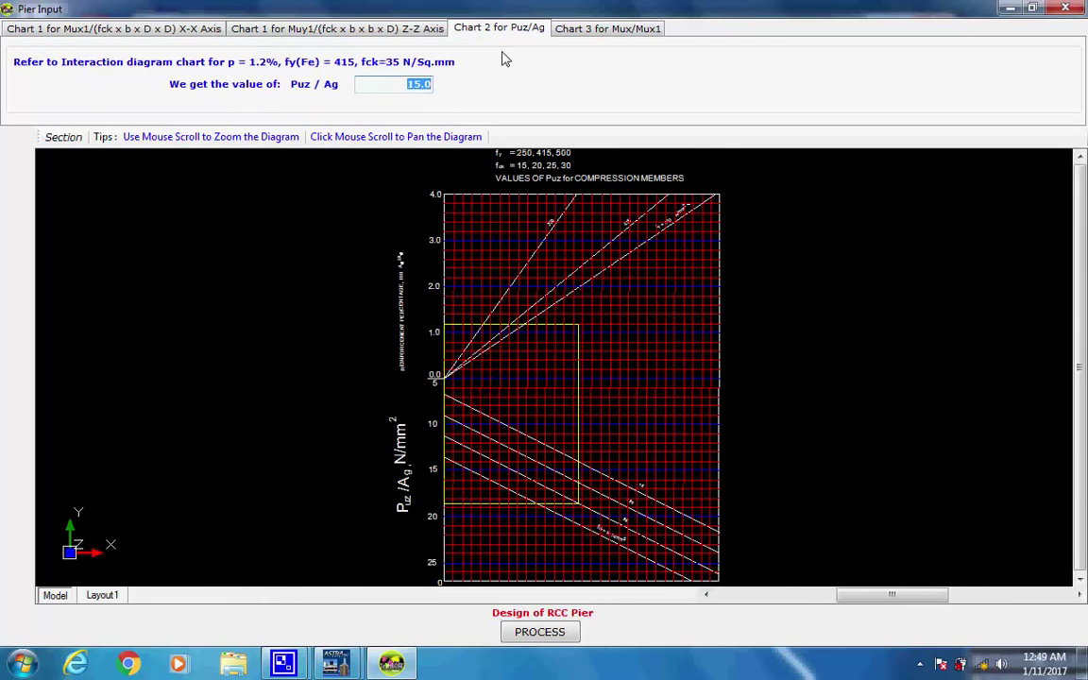
pyautogui.click(392, 84)
# Check the Mux/Mux1 value on Chart 3, process the RCC pier design and acknowledge the report message.
pyautogui.click(585, 29)
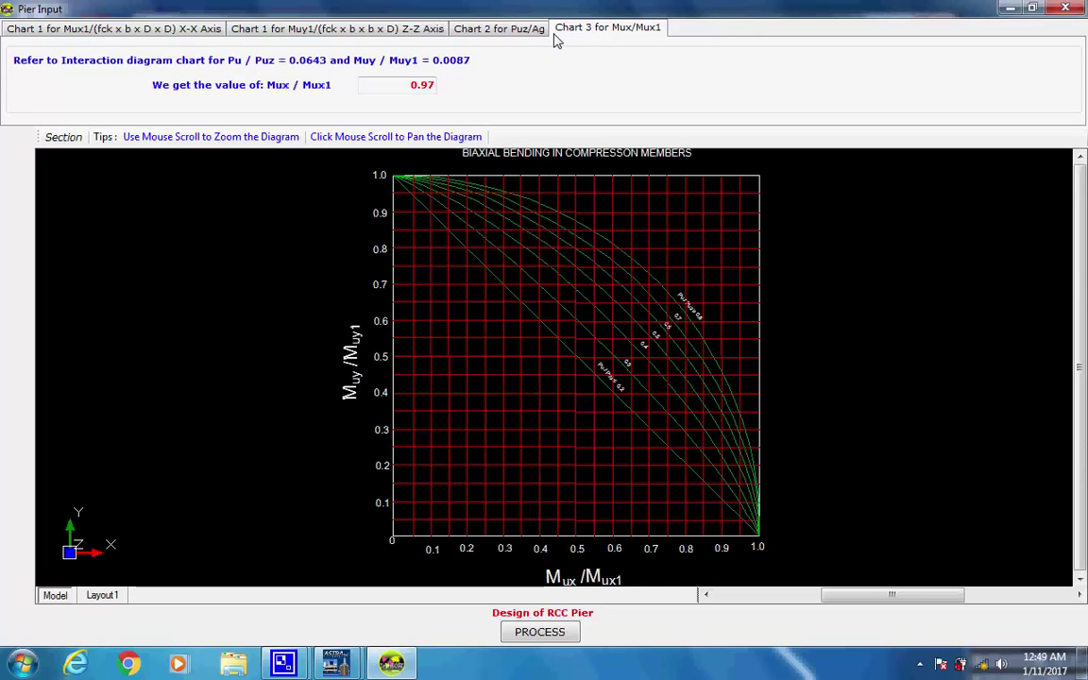
pyautogui.doubleClick(410, 90)
pyautogui.click(534, 632)
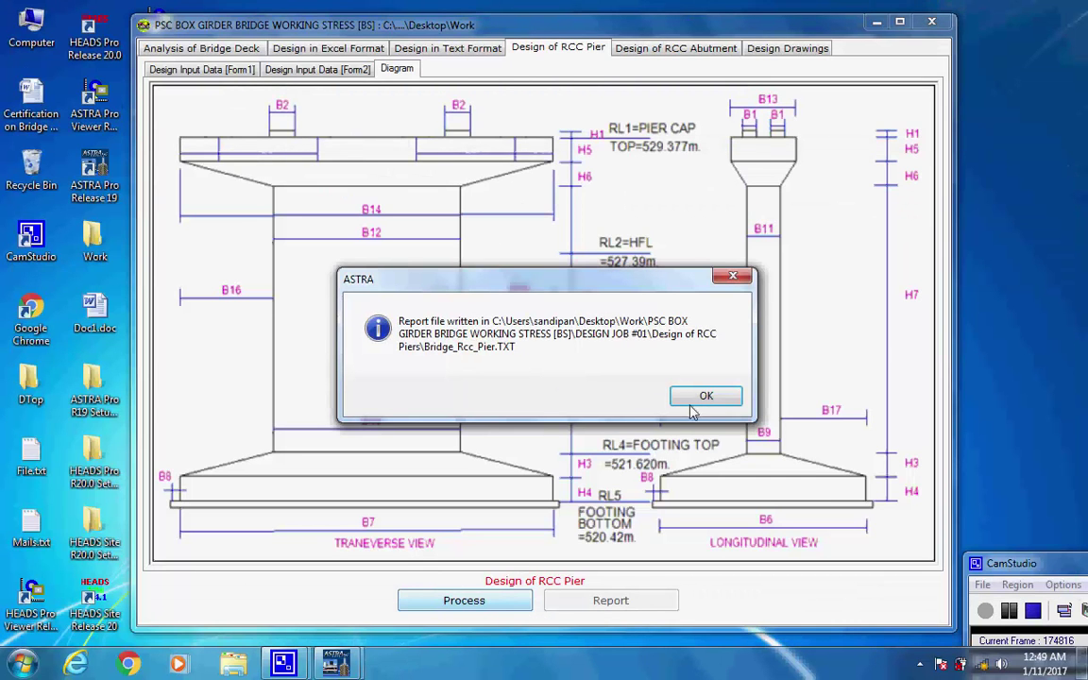
pyautogui.click(694, 406)
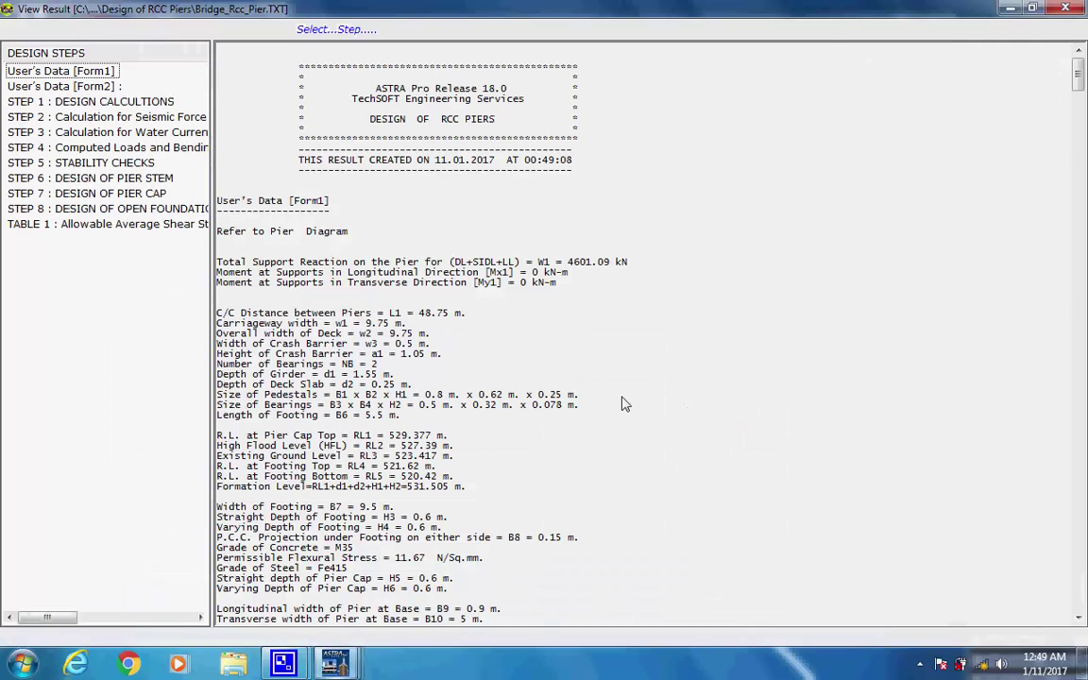